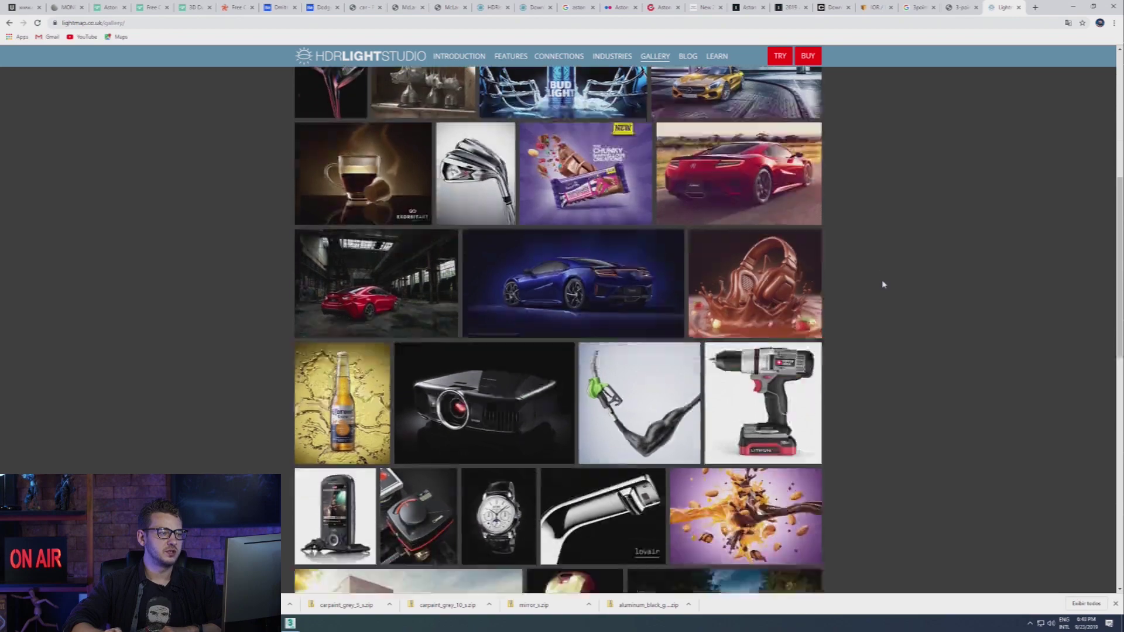
# Browse the gallery's favourites, then list all categories and look through the product and car renders.
pyautogui.scroll(-4, 884, 284)
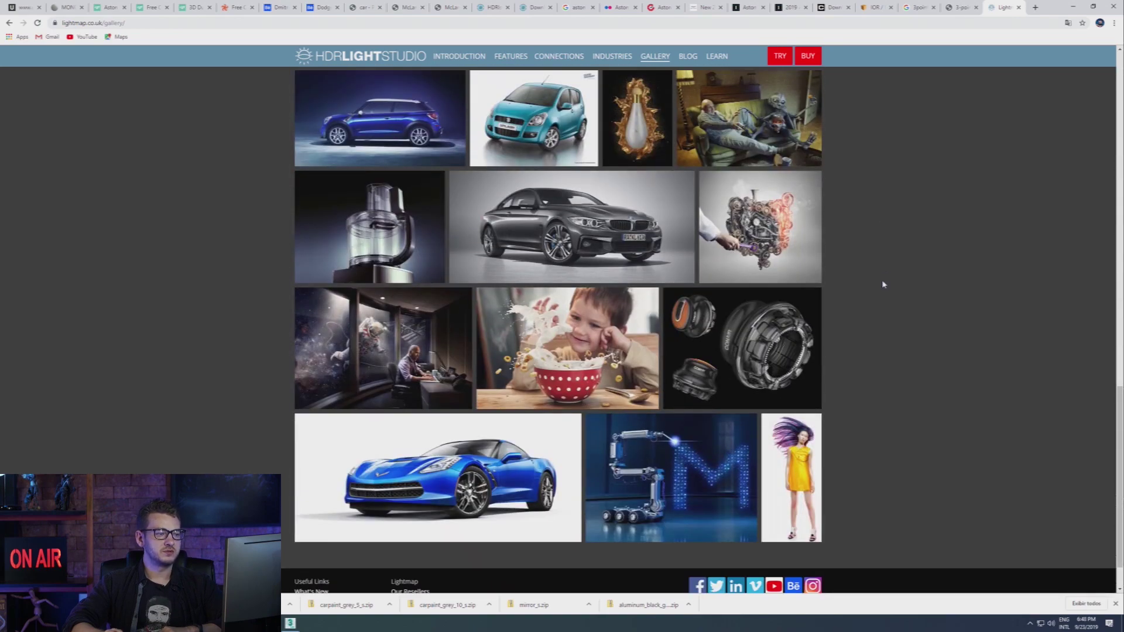
pyautogui.scroll(12, 884, 284)
pyautogui.scroll(5, 884, 284)
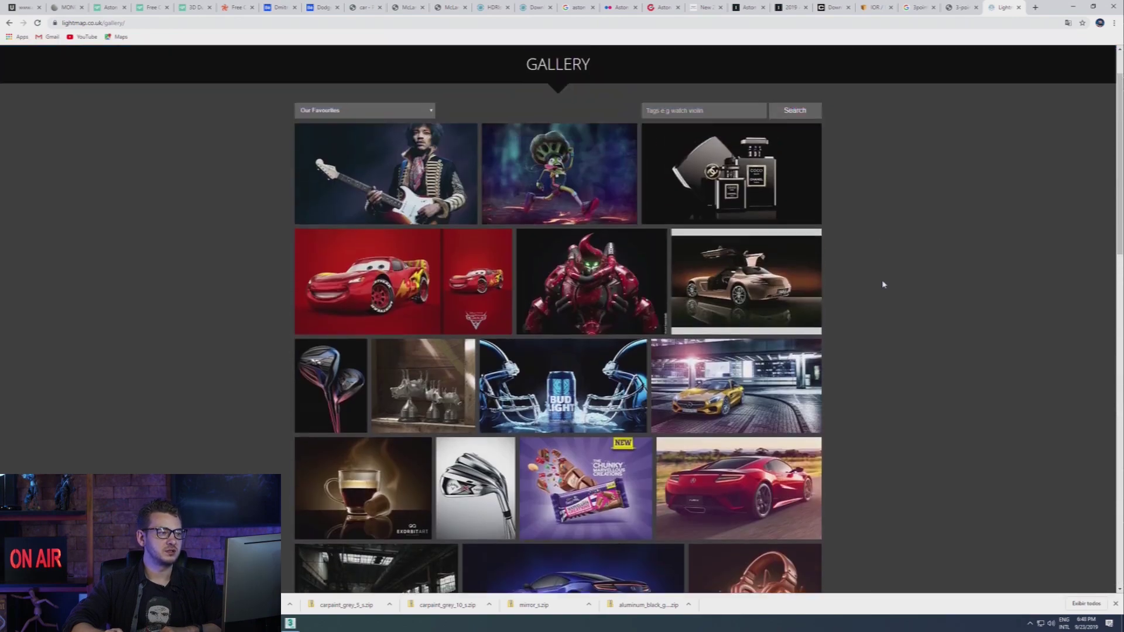
pyautogui.click(391, 174)
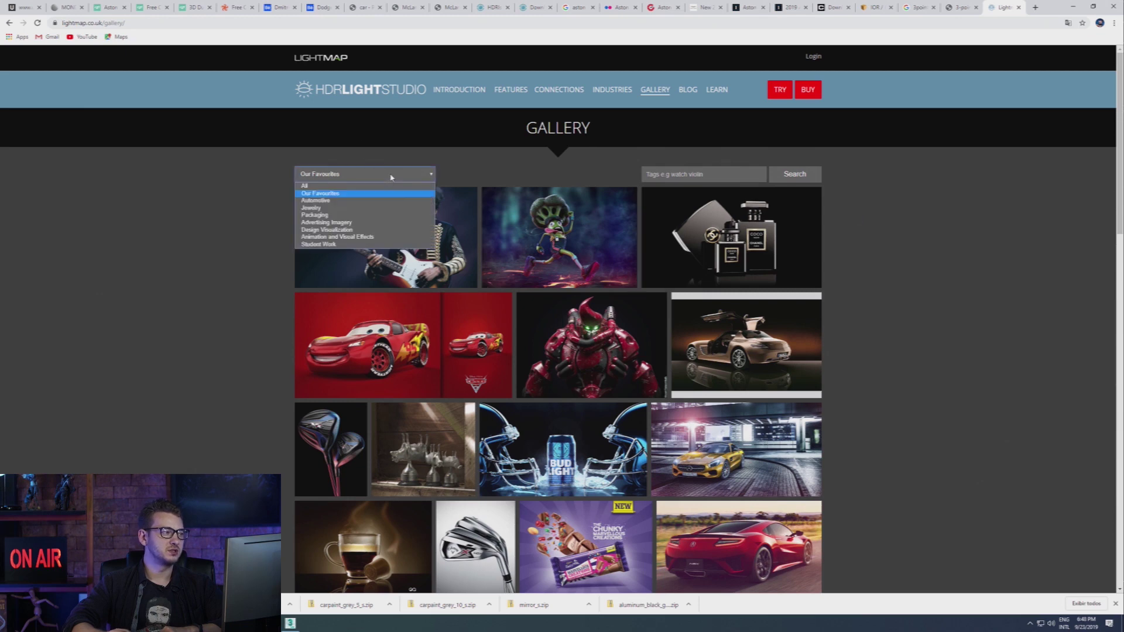
pyautogui.click(314, 185)
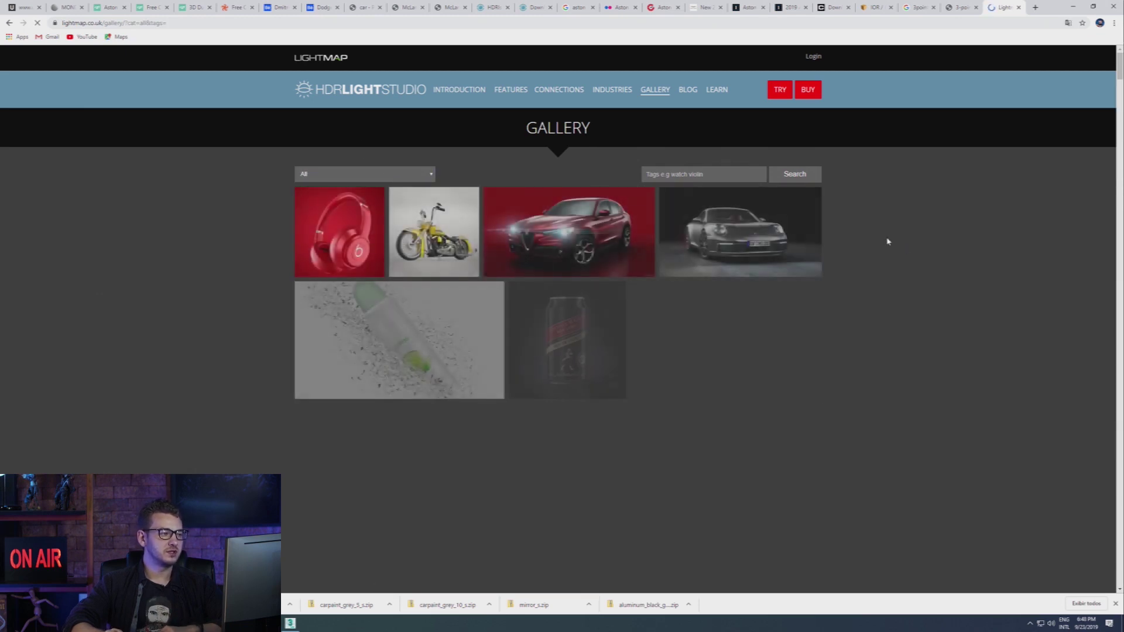
pyautogui.scroll(-4, 495, 206)
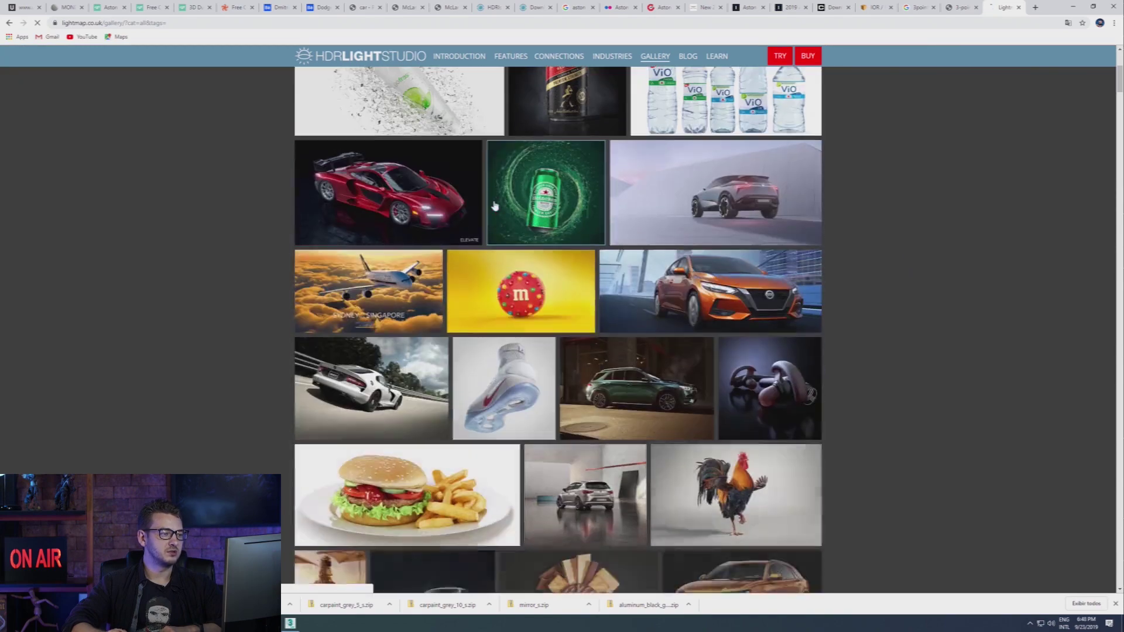
pyautogui.scroll(-4, 494, 207)
pyautogui.scroll(9, 495, 211)
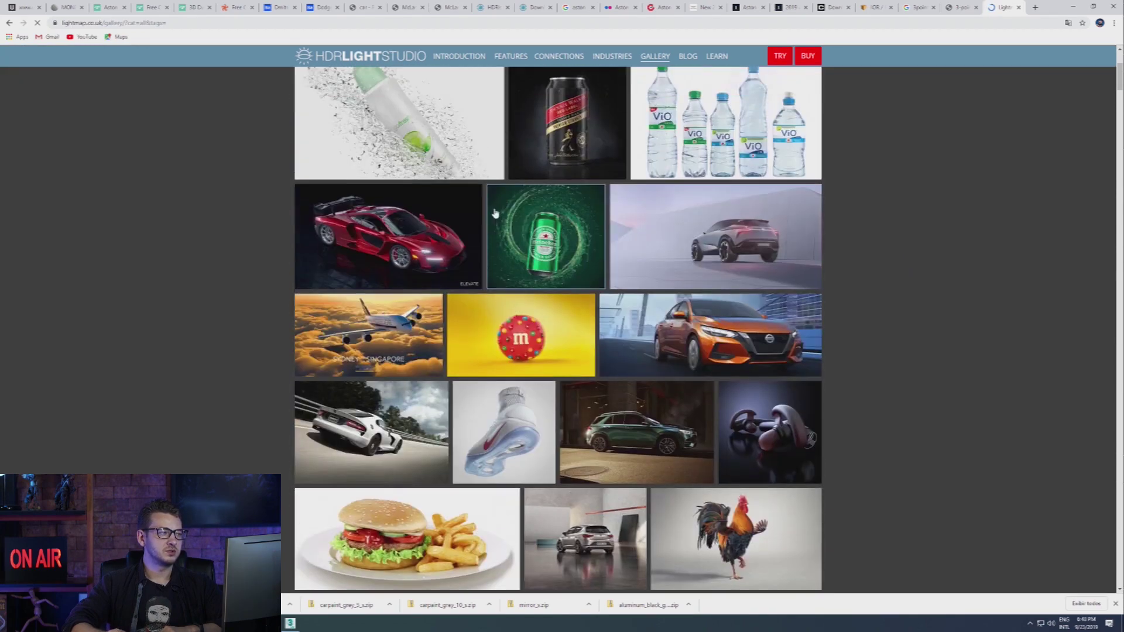
# Filter the gallery to the Automotive category and look through its car lighting references.
pyautogui.click(375, 174)
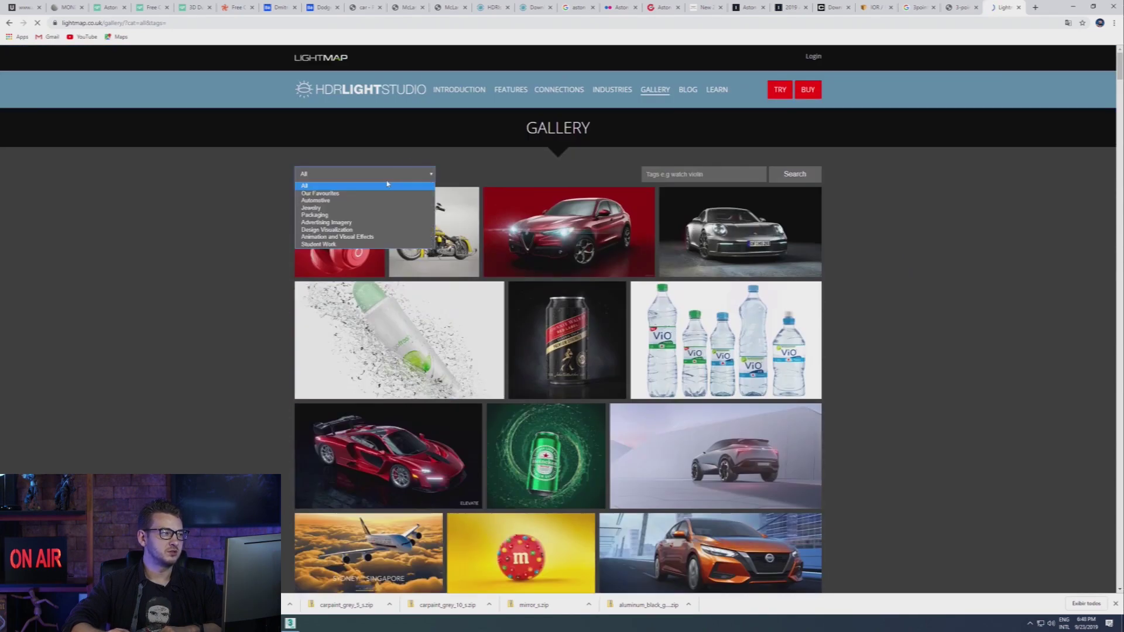
pyautogui.click(334, 201)
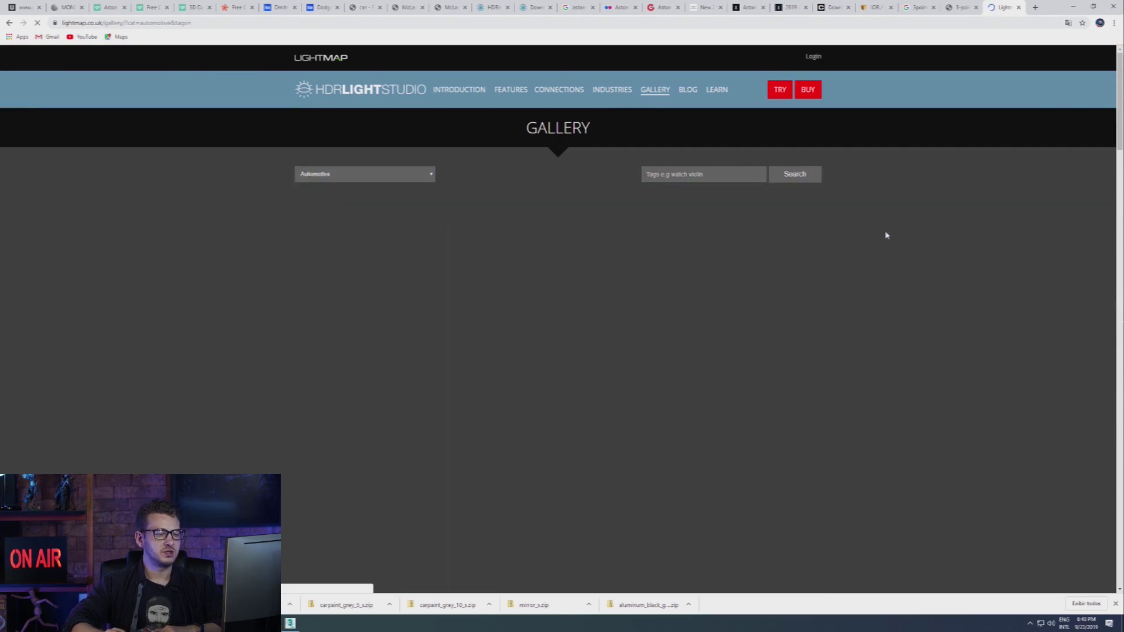
pyautogui.scroll(-4, 881, 242)
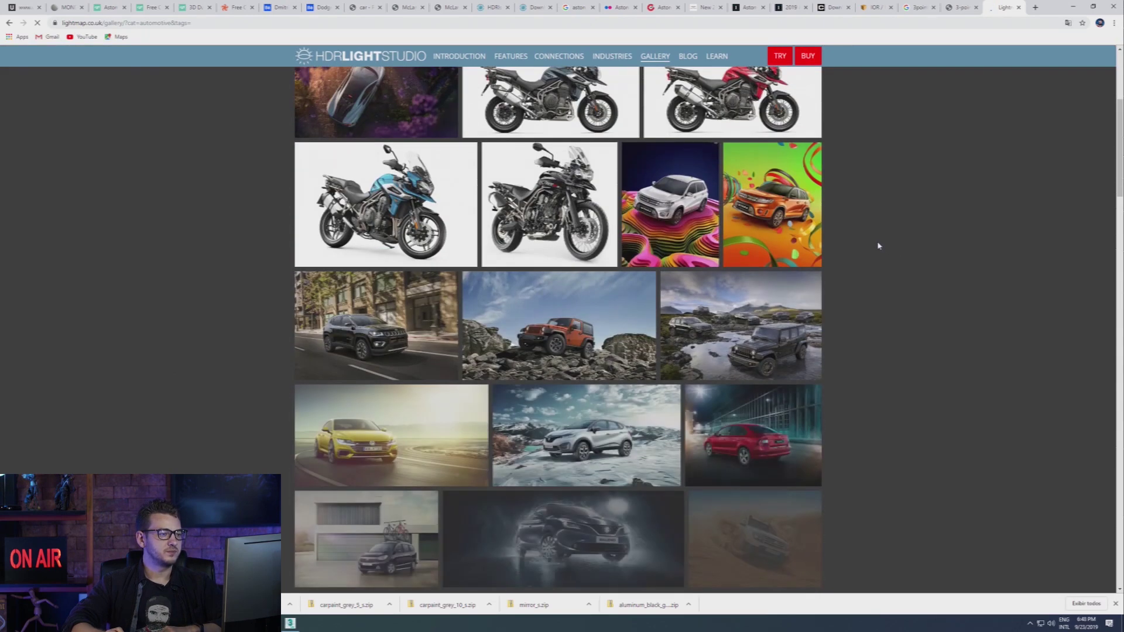
pyautogui.scroll(-5, 894, 269)
pyautogui.scroll(-20, 894, 269)
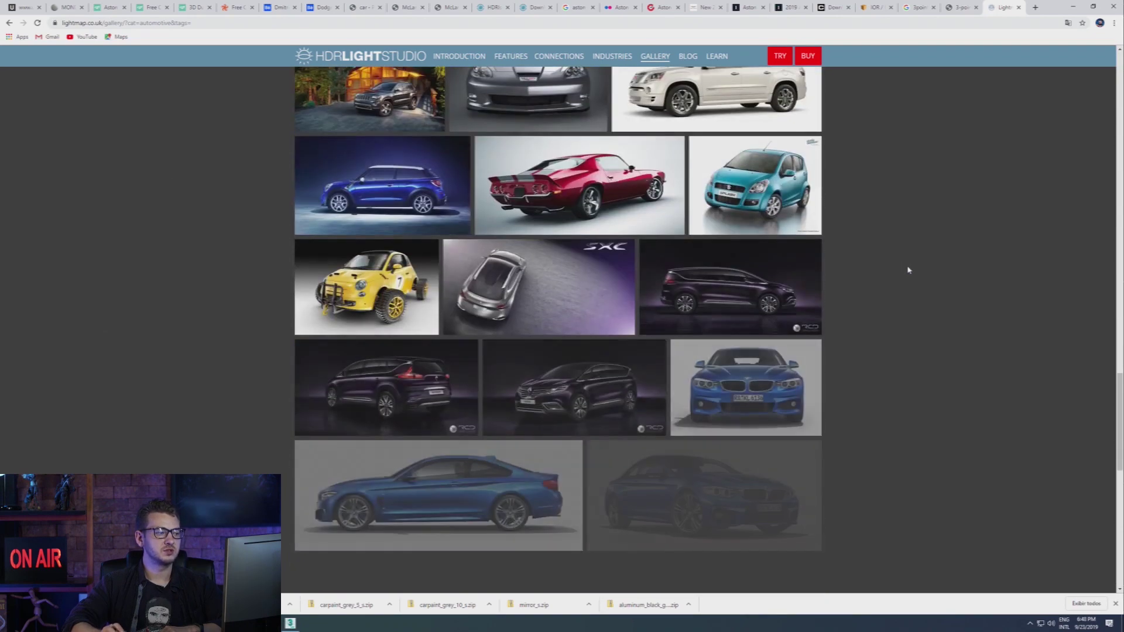
pyautogui.scroll(-6, 918, 252)
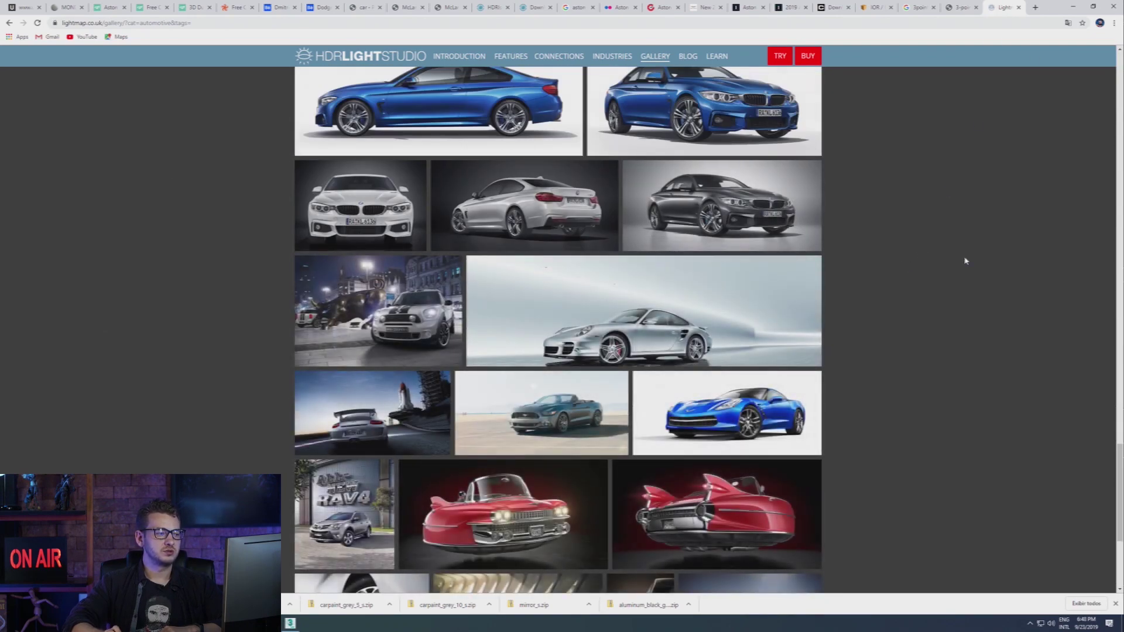
pyautogui.scroll(-4, 966, 261)
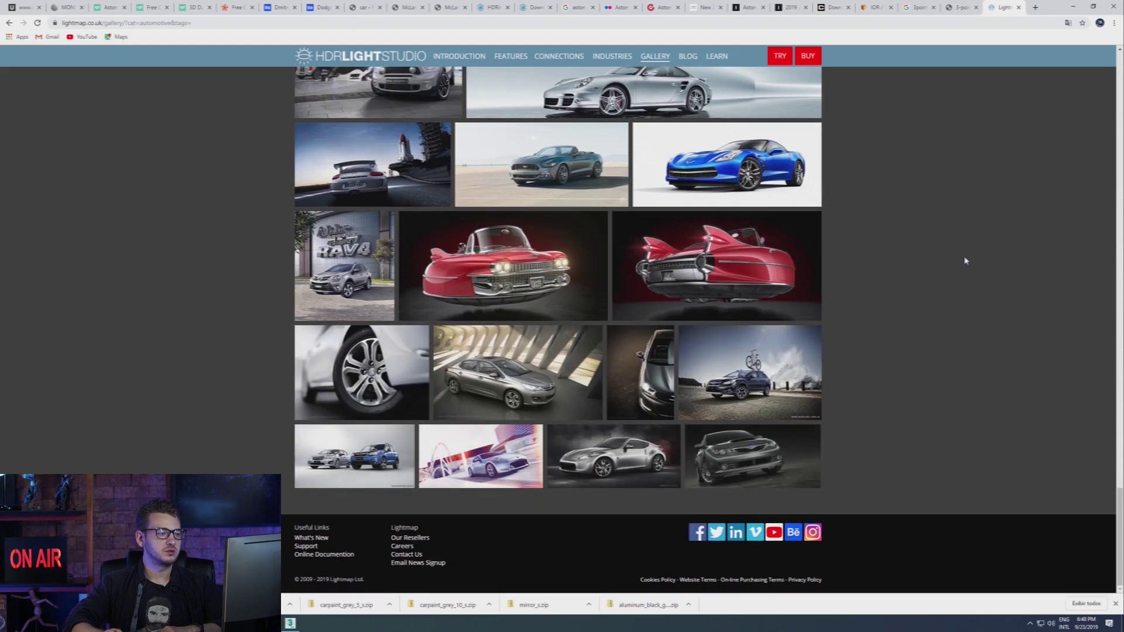
# Switch to 3ds Max, dismiss the V-Ray messages, and expand the HDR Light Studio Connection window beside the car.
pyautogui.click(1073, 5)
pyautogui.click(176, 27)
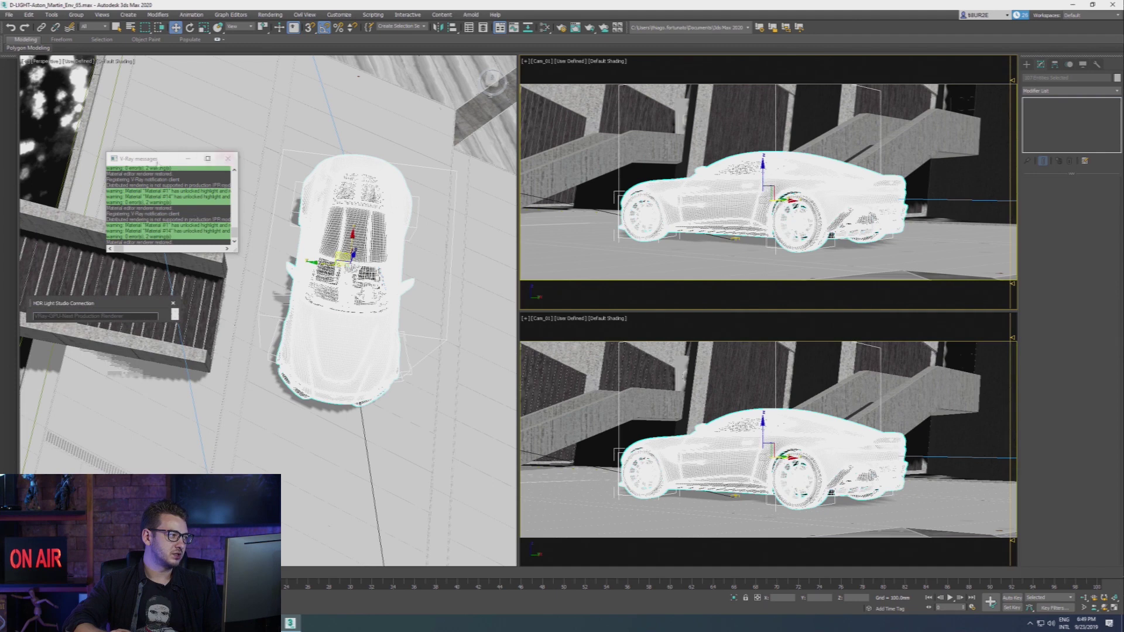
pyautogui.click(228, 158)
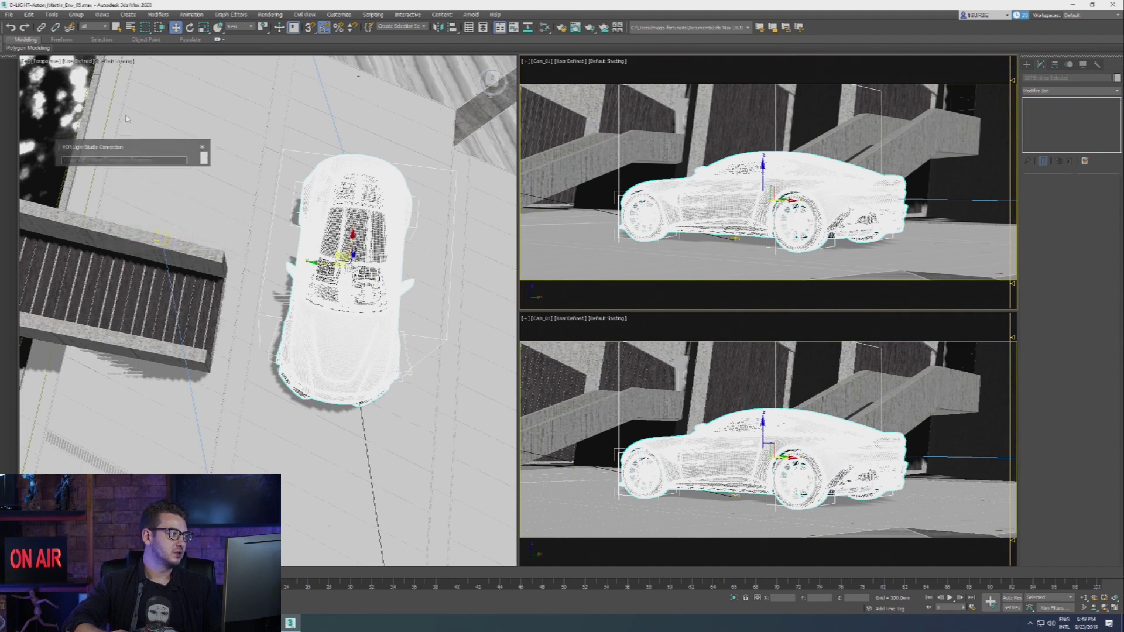
pyautogui.moveTo(125, 120); pyautogui.dragTo(115, 425)
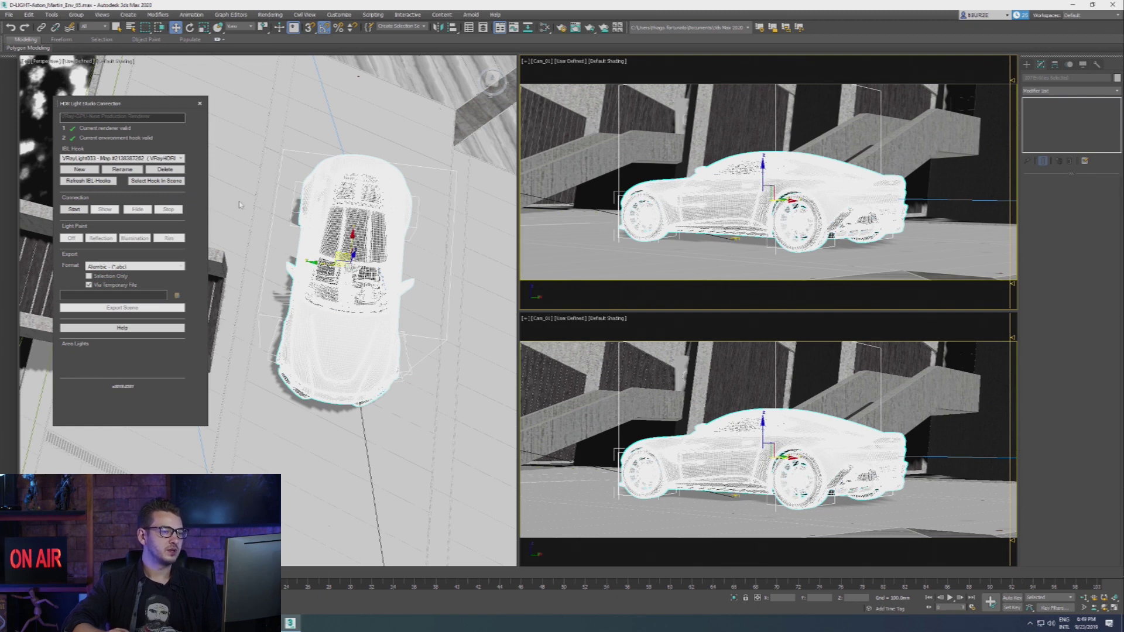
pyautogui.moveTo(95, 104); pyautogui.dragTo(561, 110)
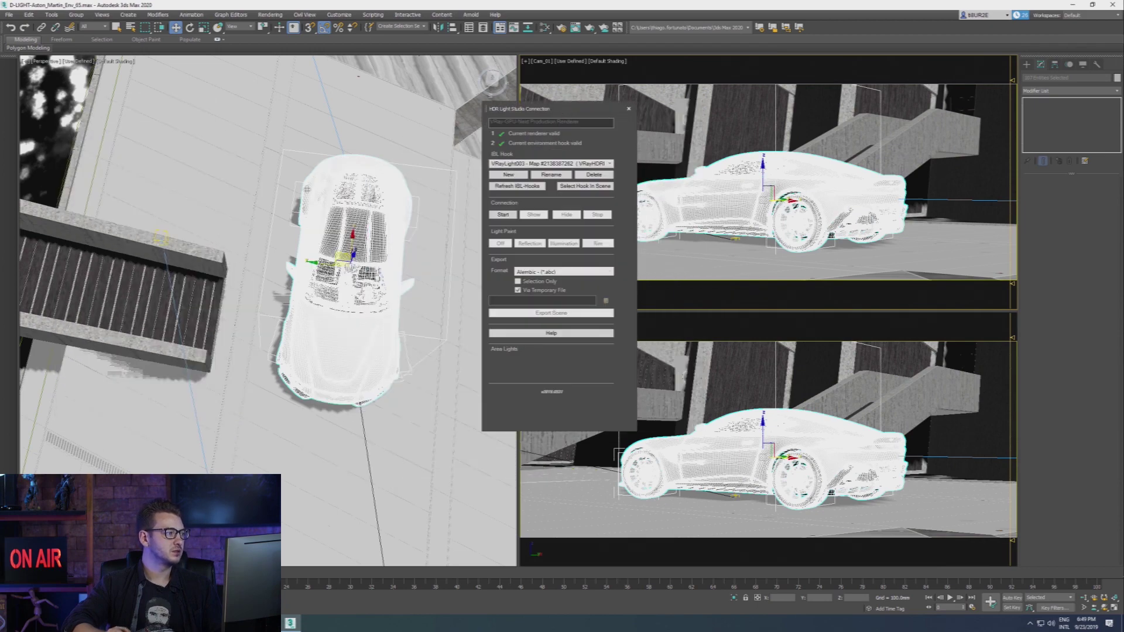
# Isolate the selected car model from the environment and clear the selection.
pyautogui.moveTo(257, 186); pyautogui.dragTo(217, 181, button='middle')
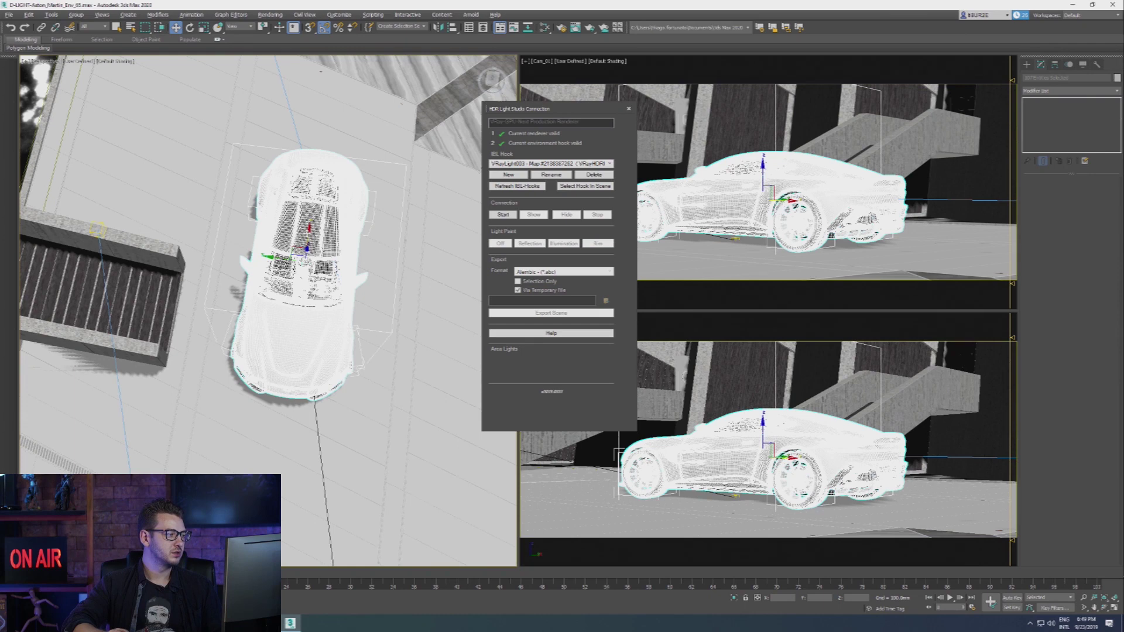
pyautogui.hotkey('alt', 'q')
pyautogui.click(350, 161)
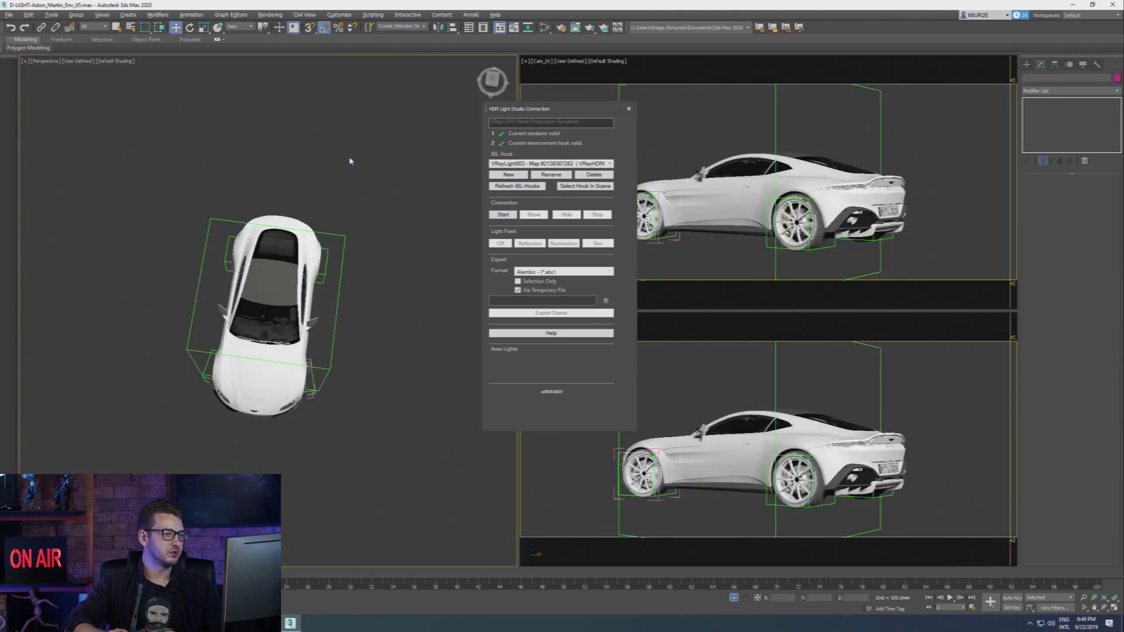
# Change the upper camera viewport from Cam_01 to Cam_04.
pyautogui.click(538, 62)
pyautogui.moveTo(561, 70)
pyautogui.click(703, 98)
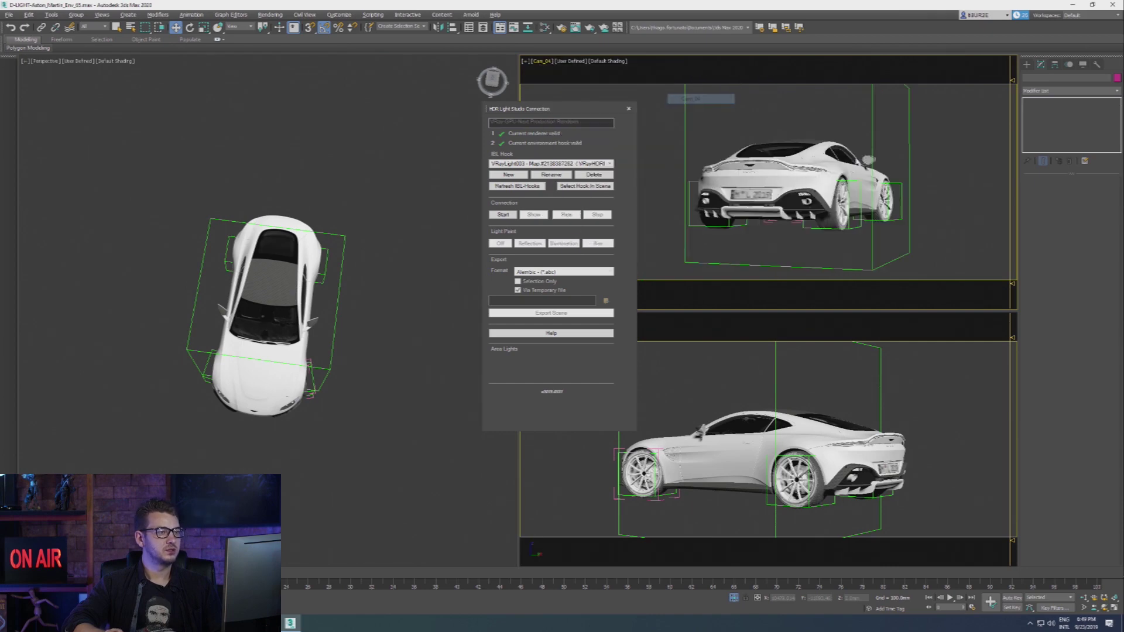
# Unhide the Cam_04 camera by name and bring both it and the car into the perspective view.
pyautogui.rightClick(313, 157)
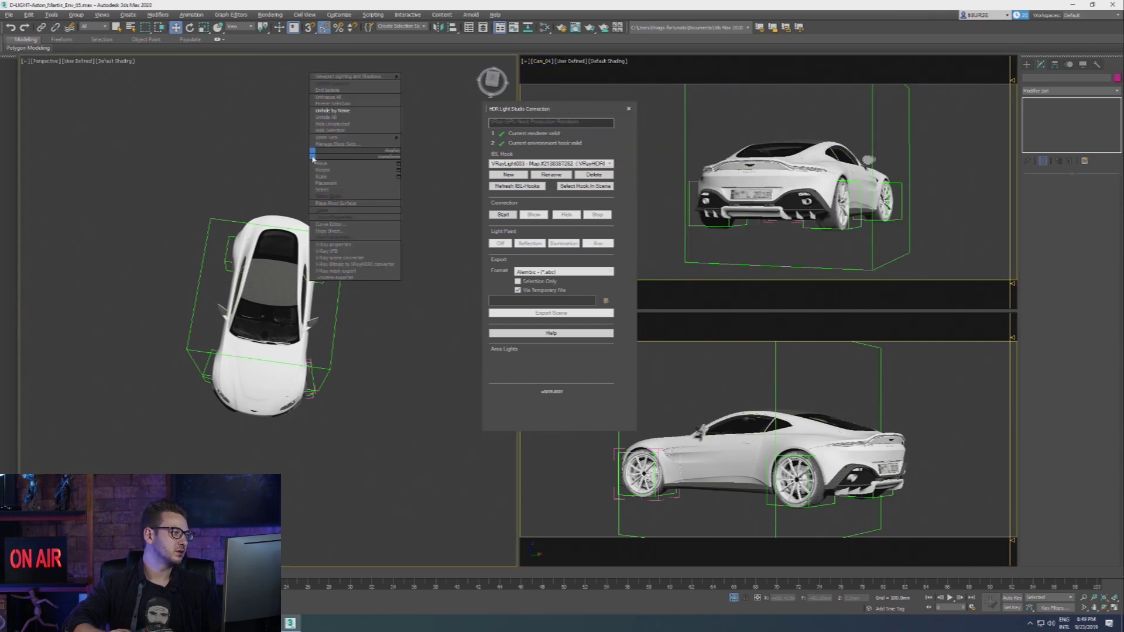
pyautogui.click(356, 111)
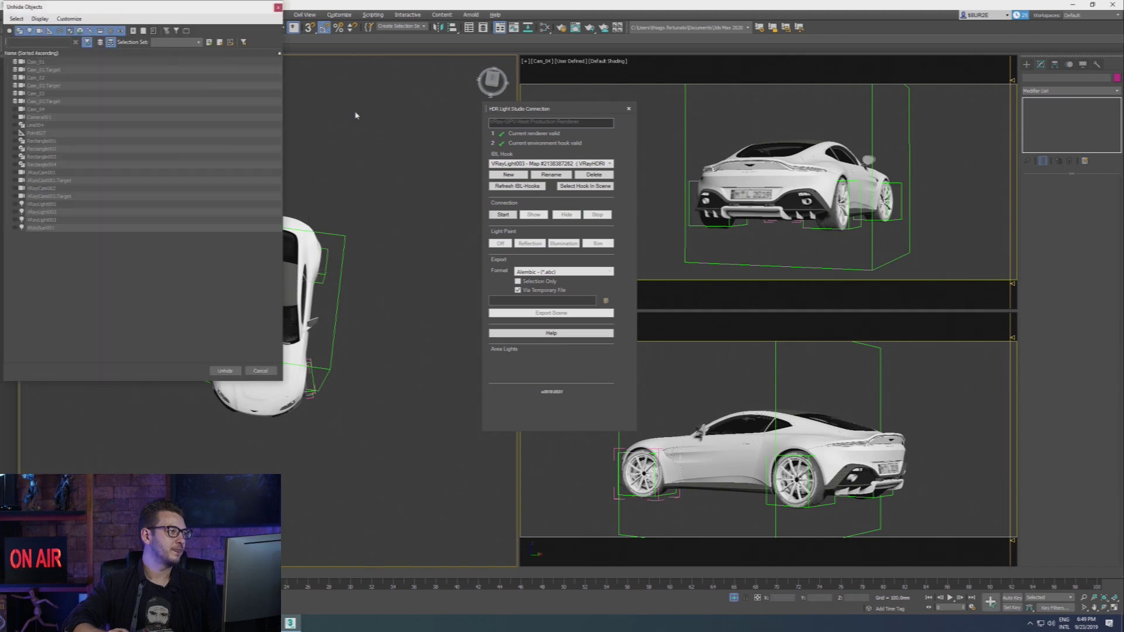
pyautogui.click(55, 62)
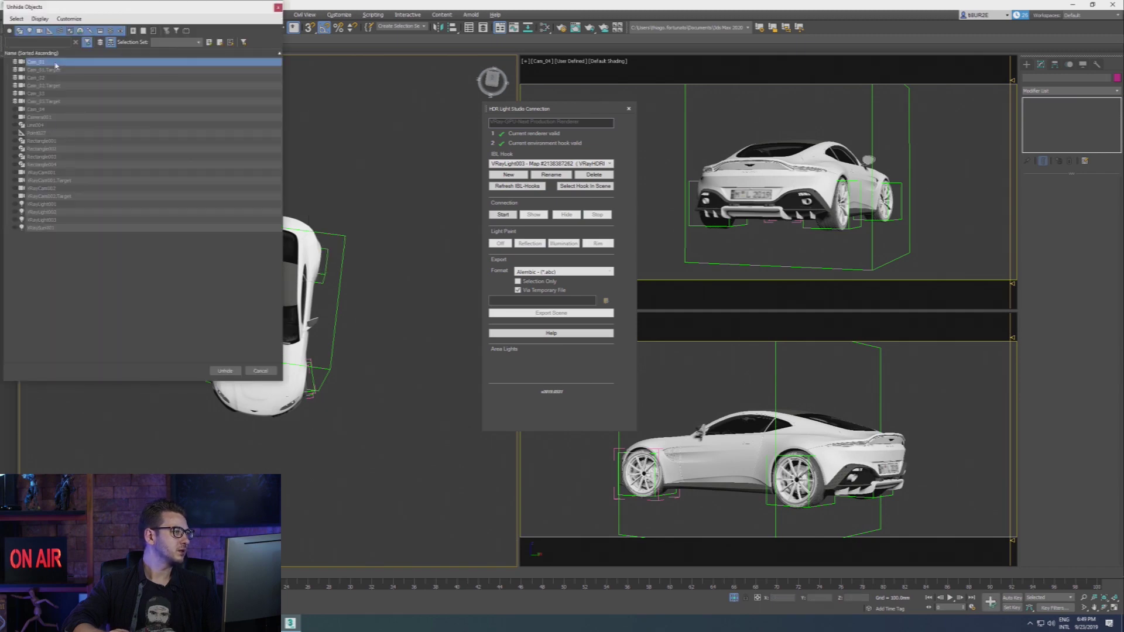
pyautogui.click(54, 110)
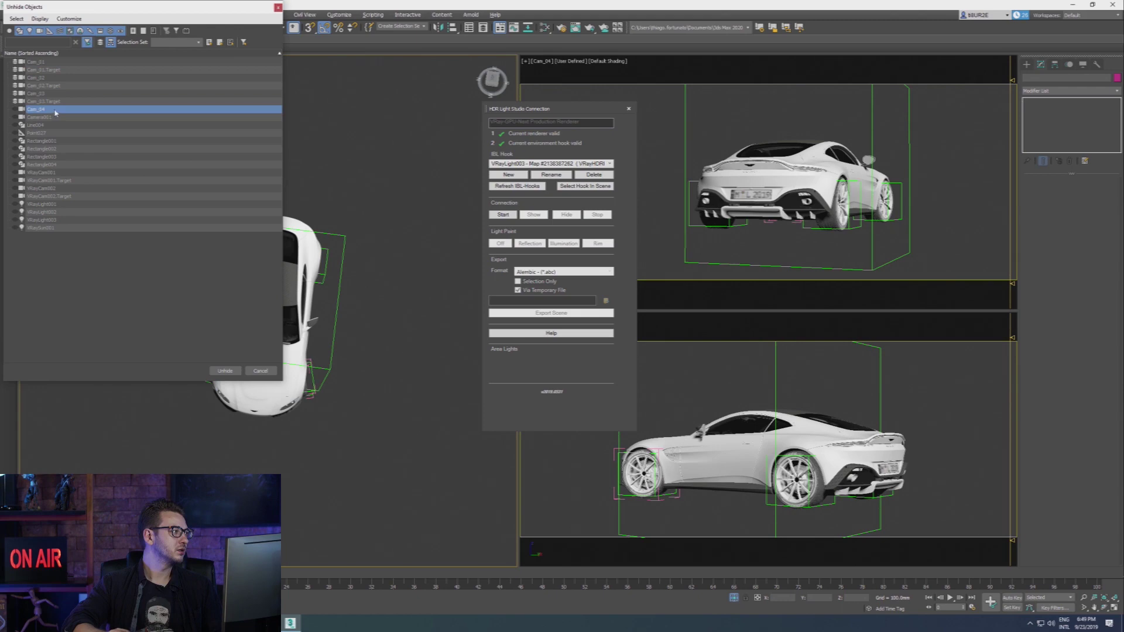
pyautogui.click(225, 371)
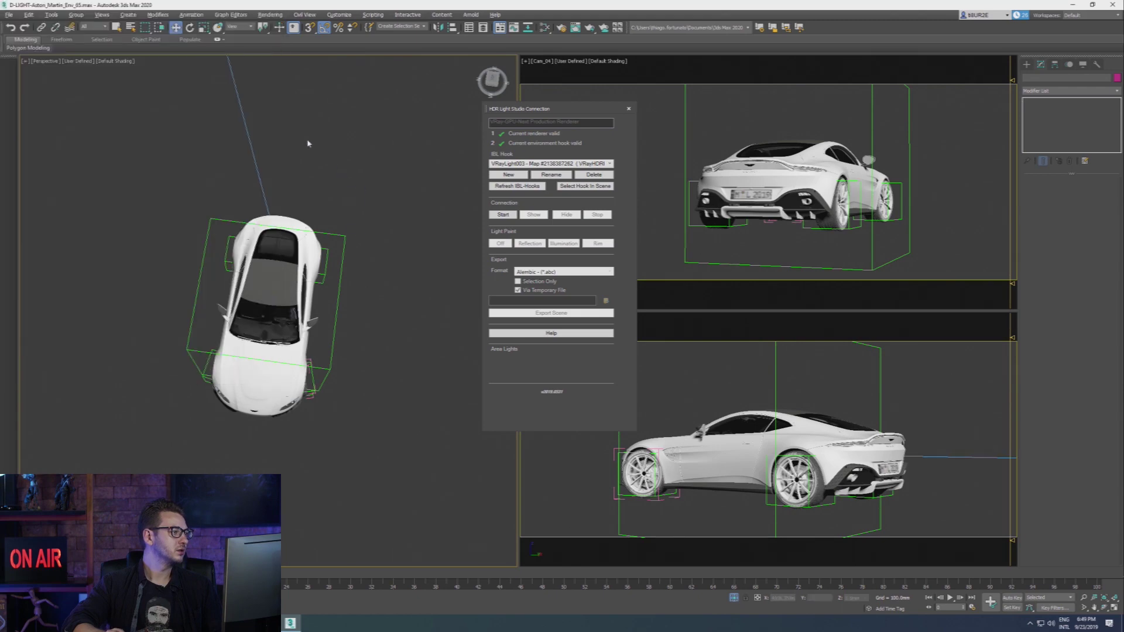
pyautogui.scroll(-5, 307, 142)
pyautogui.moveTo(307, 143); pyautogui.dragTo(283, 211, button='middle')
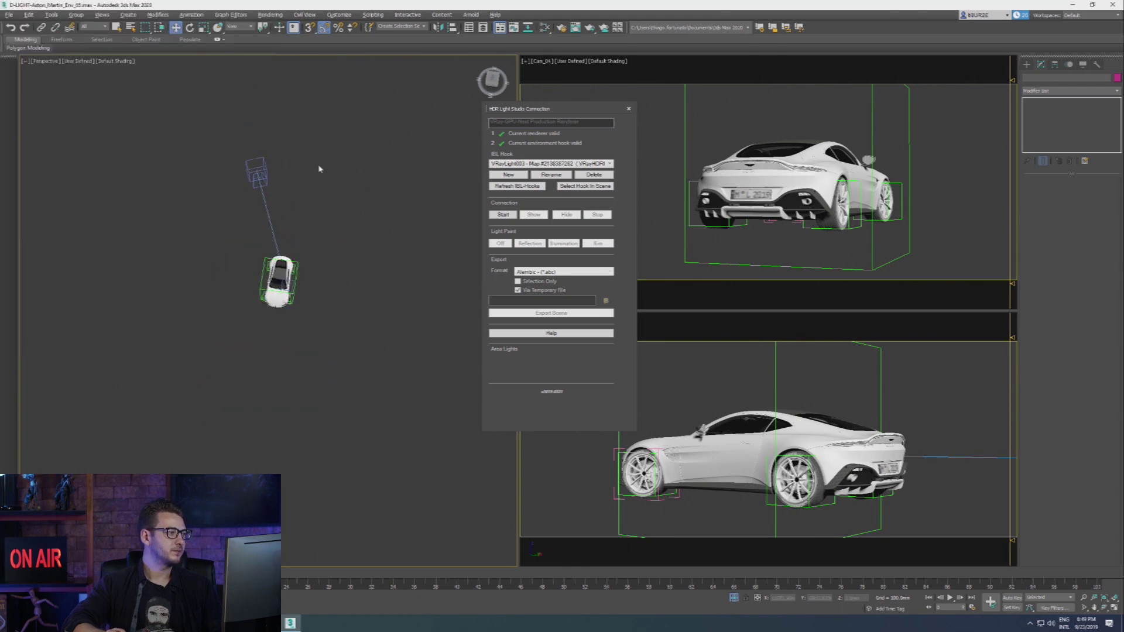
# Create a new HDR Light Studio IBL hook for V-Ray GPU Next, inserting "-lightstudio" into its default name.
pyautogui.moveTo(513, 111); pyautogui.dragTo(455, 132)
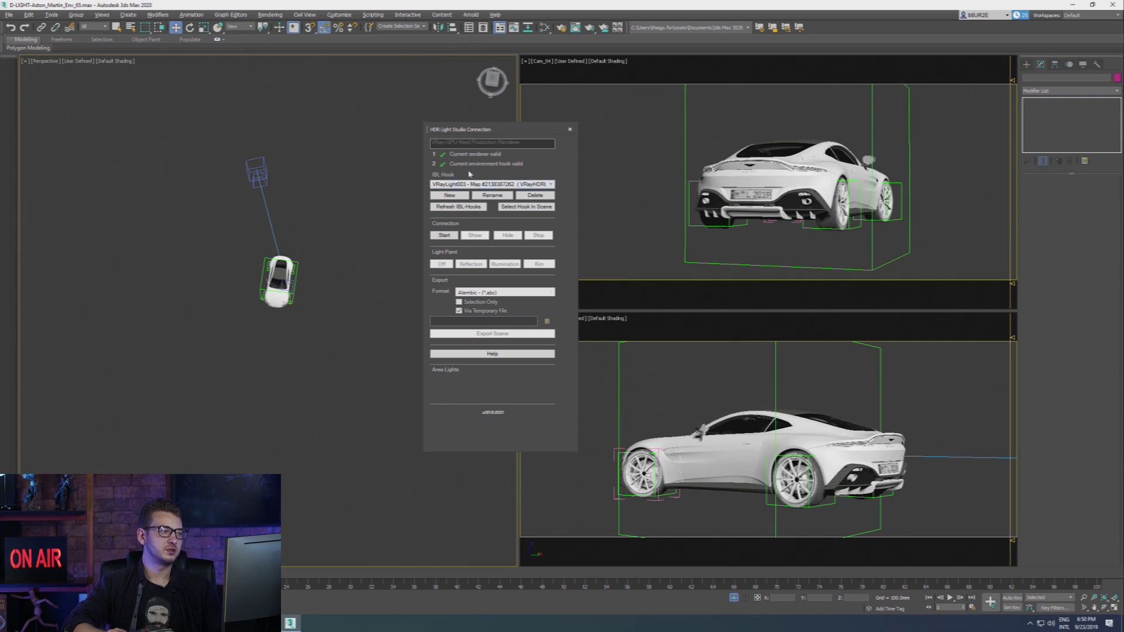
pyautogui.click(449, 196)
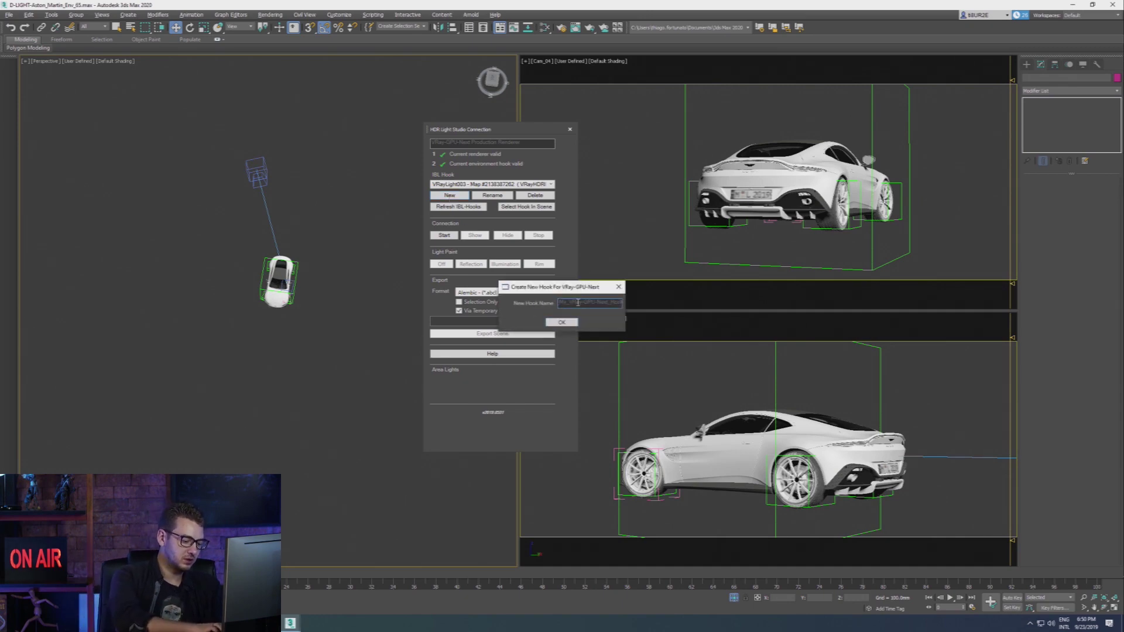
pyautogui.write('-lightstudio')
pyautogui.click(561, 323)
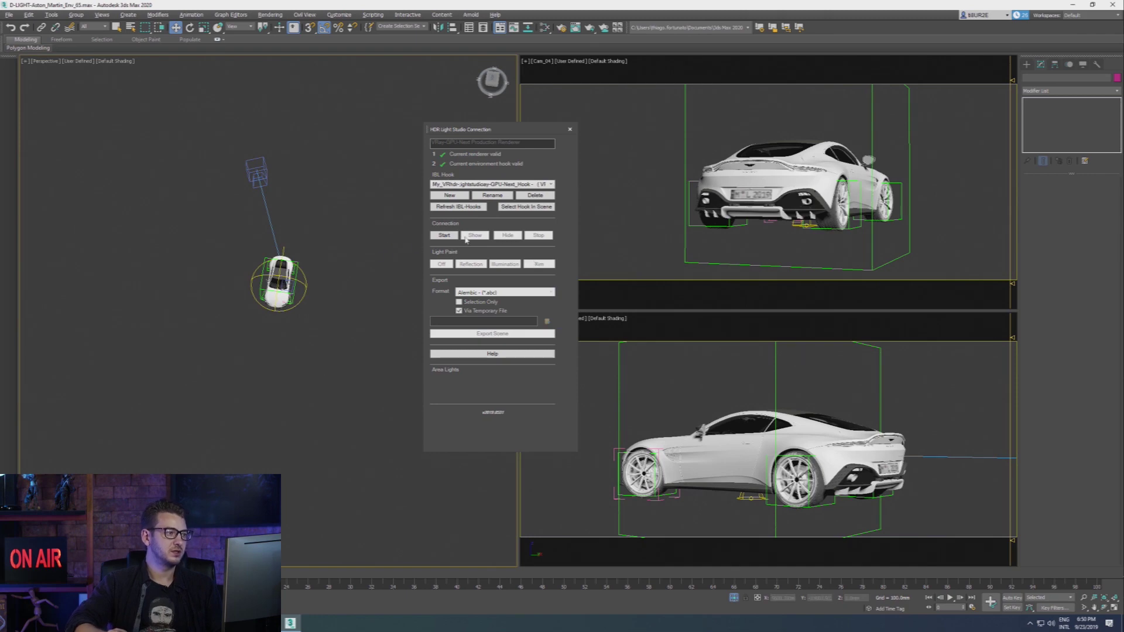
# Check which IBL hooks can be chosen when starting the connection and in the connection window, without launching it.
pyautogui.click(444, 236)
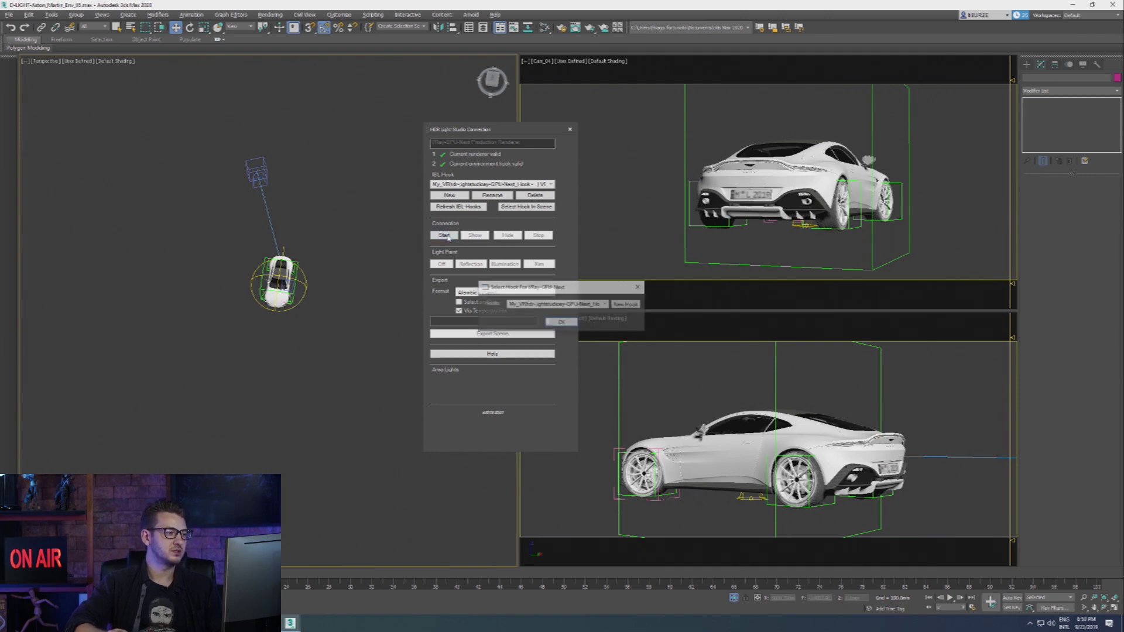
pyautogui.click(581, 304)
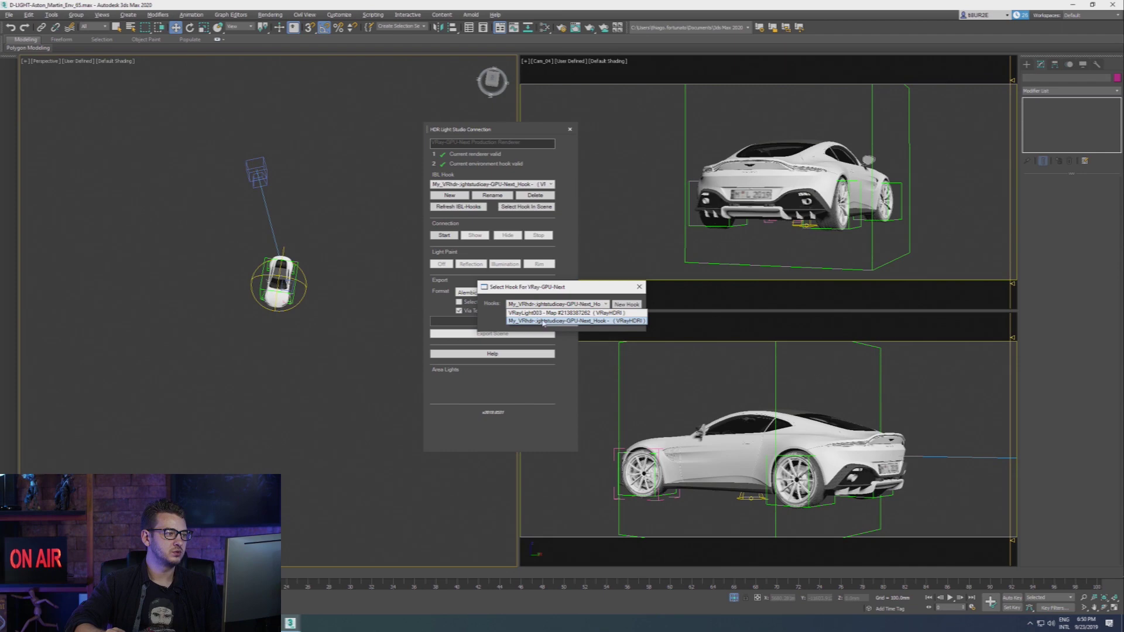
pyautogui.click(544, 321)
pyautogui.click(639, 287)
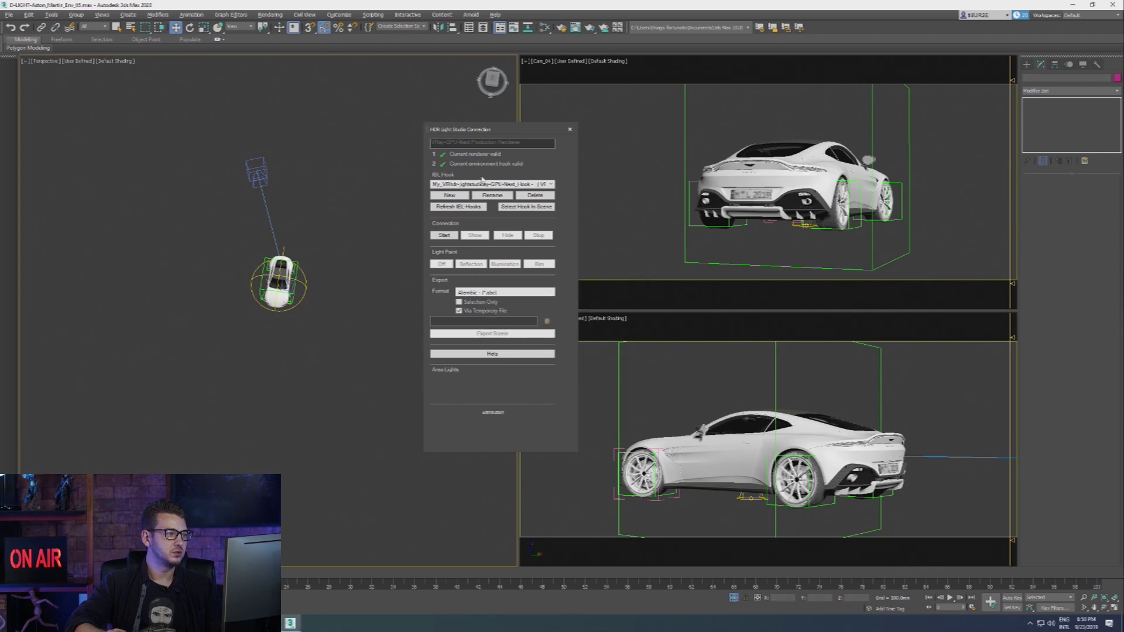
pyautogui.click(523, 185)
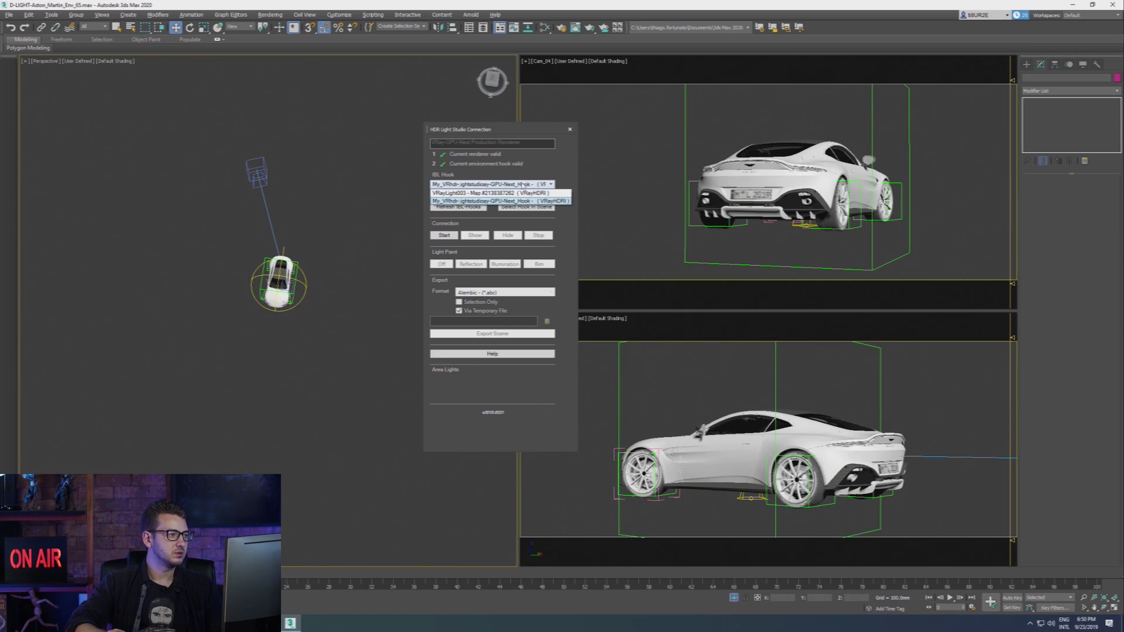
pyautogui.click(522, 184)
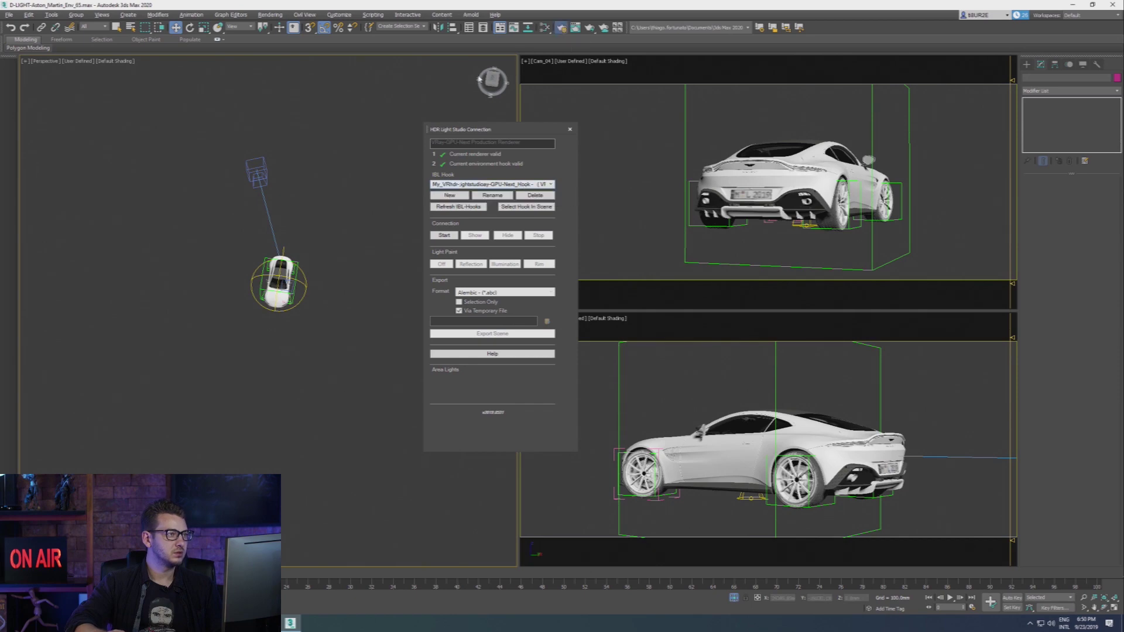
# Set the production renderer to V-Ray Next, update 2.1, and open the list of IBL hooks.
pyautogui.press('F10')
pyautogui.click(886, 118)
pyautogui.click(896, 162)
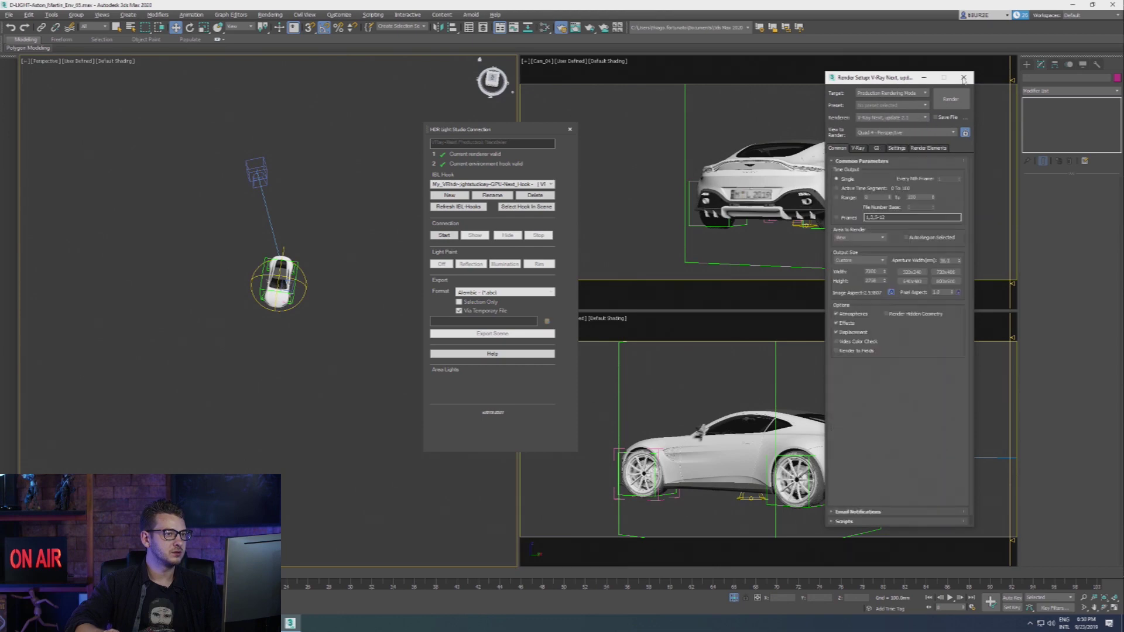
pyautogui.click(964, 78)
pyautogui.click(519, 185)
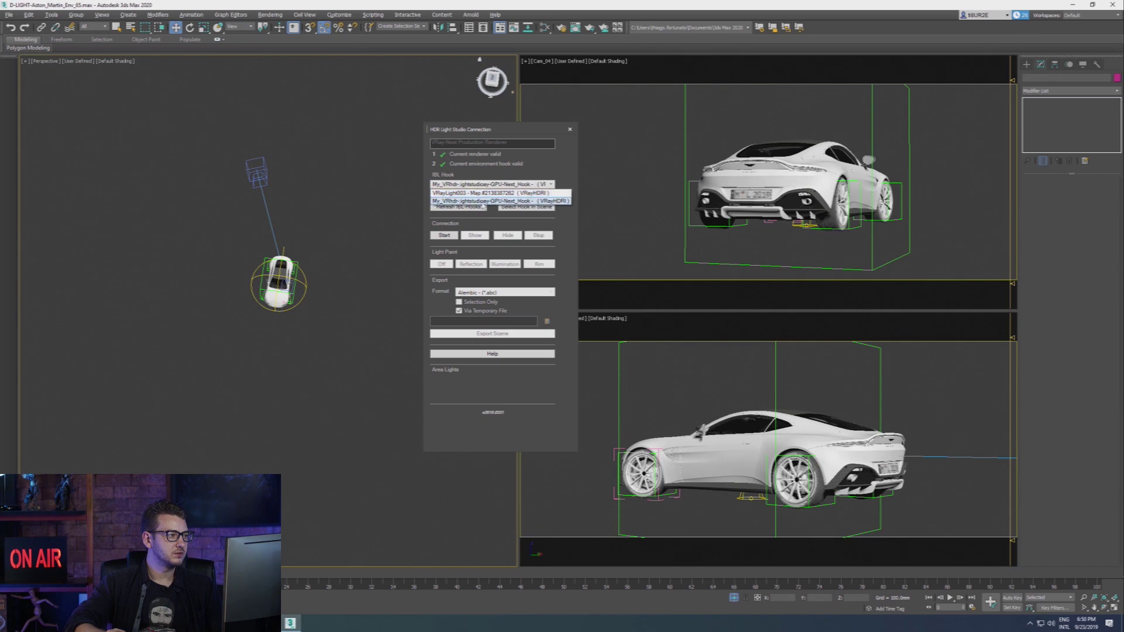
# Choose the new GPU-Next IBL hook, start the HDR Light Studio connection with it, and run unlicensed in demo mode.
pyautogui.click(468, 202)
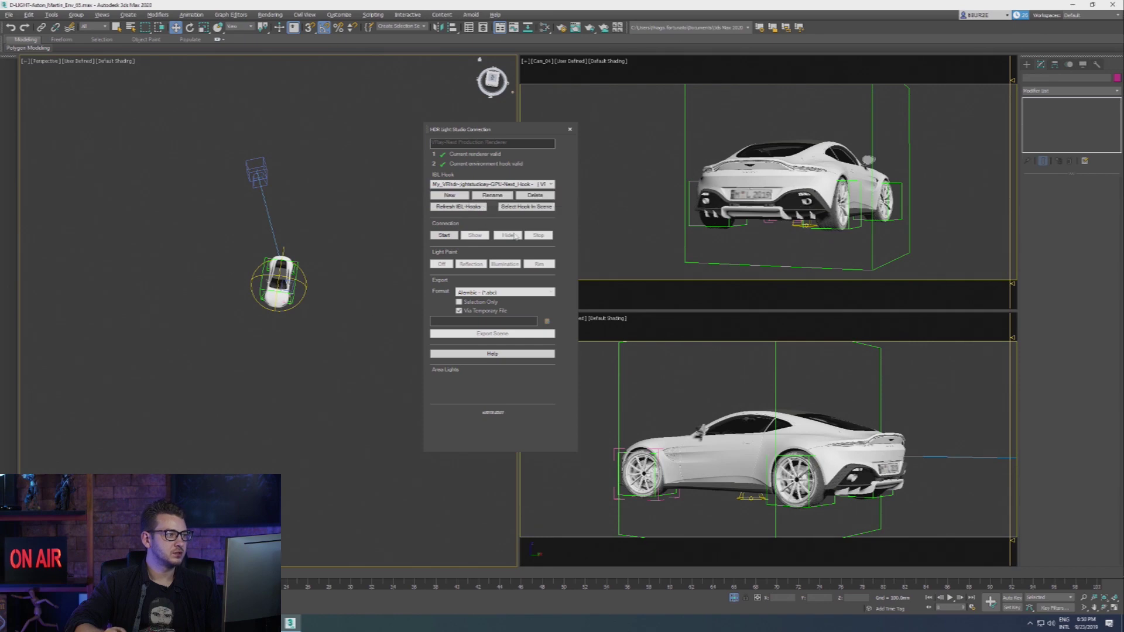
pyautogui.click(439, 237)
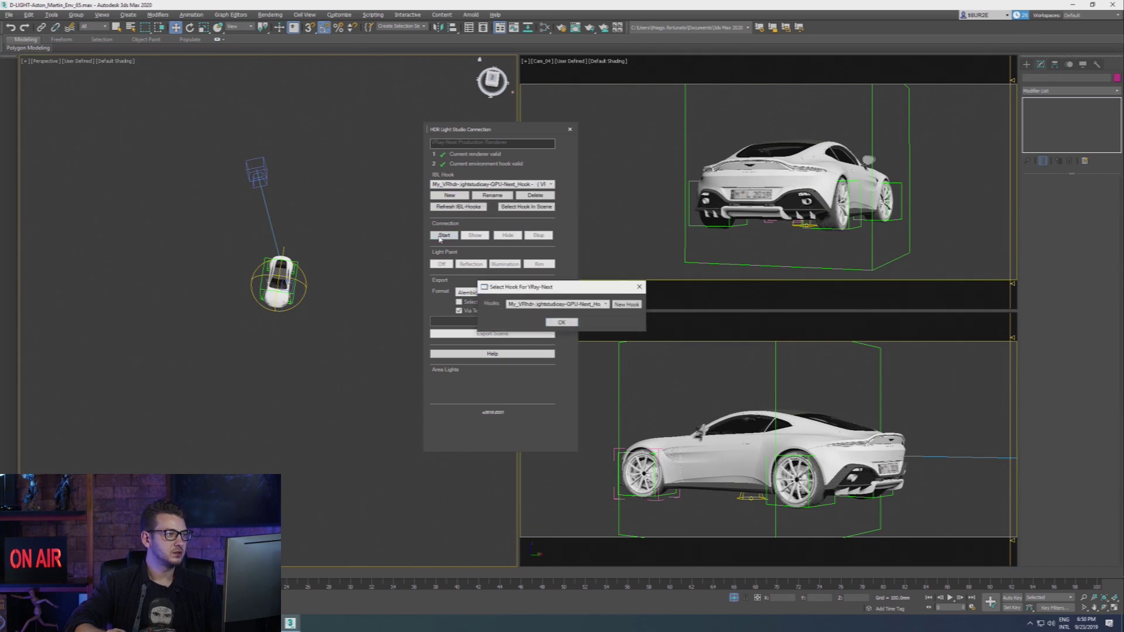
pyautogui.click(555, 324)
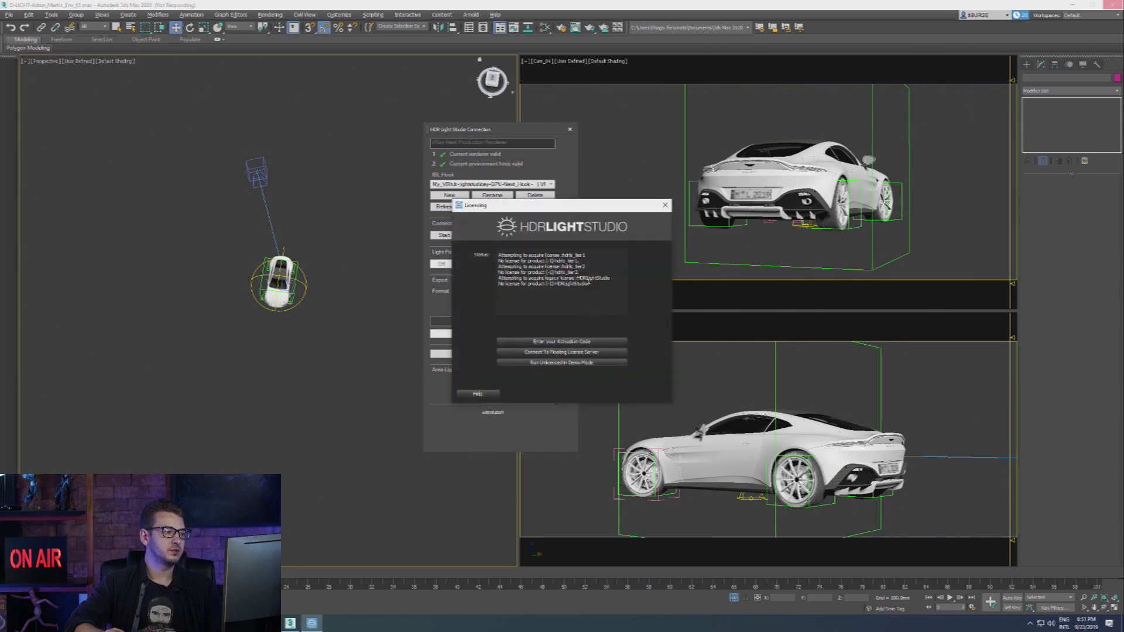
pyautogui.click(552, 363)
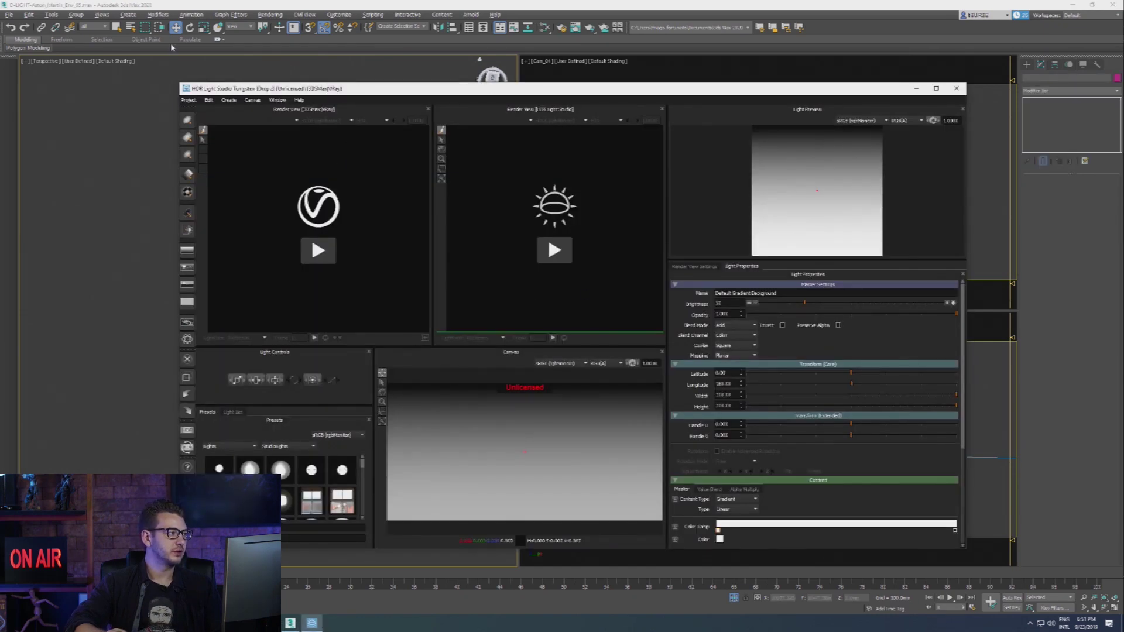
# Enlarge the HDR Light Studio window and widen its two render views, finishing with the window minimized.
pyautogui.moveTo(179, 82); pyautogui.dragTo(71, 43)
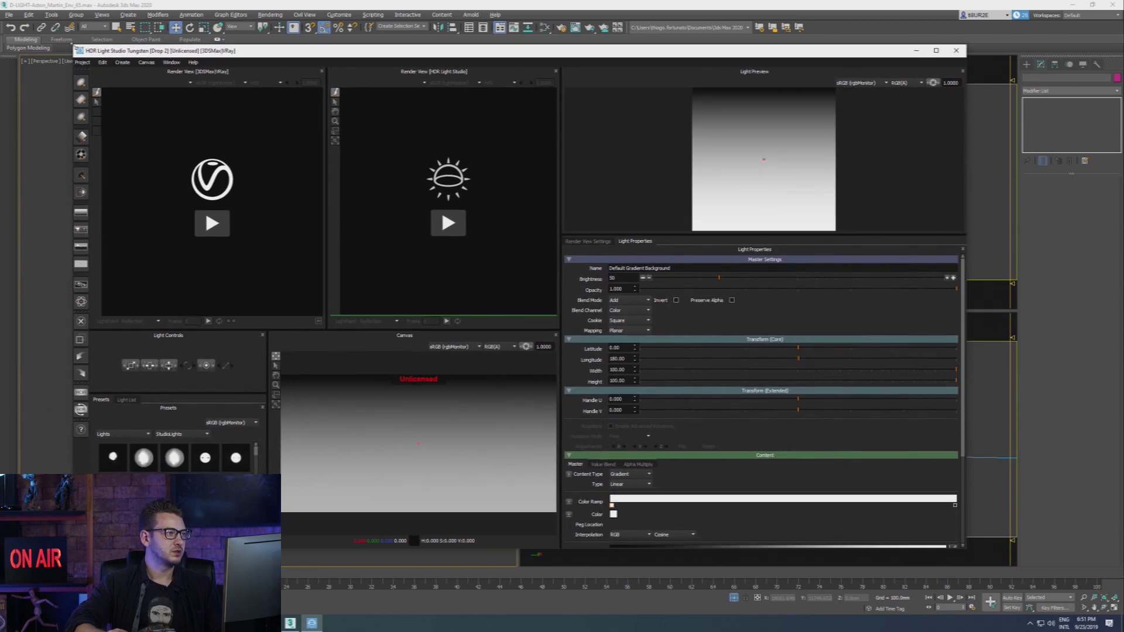
pyautogui.moveTo(495, 55); pyautogui.dragTo(487, 126)
pyautogui.moveTo(543, 222); pyautogui.dragTo(692, 205)
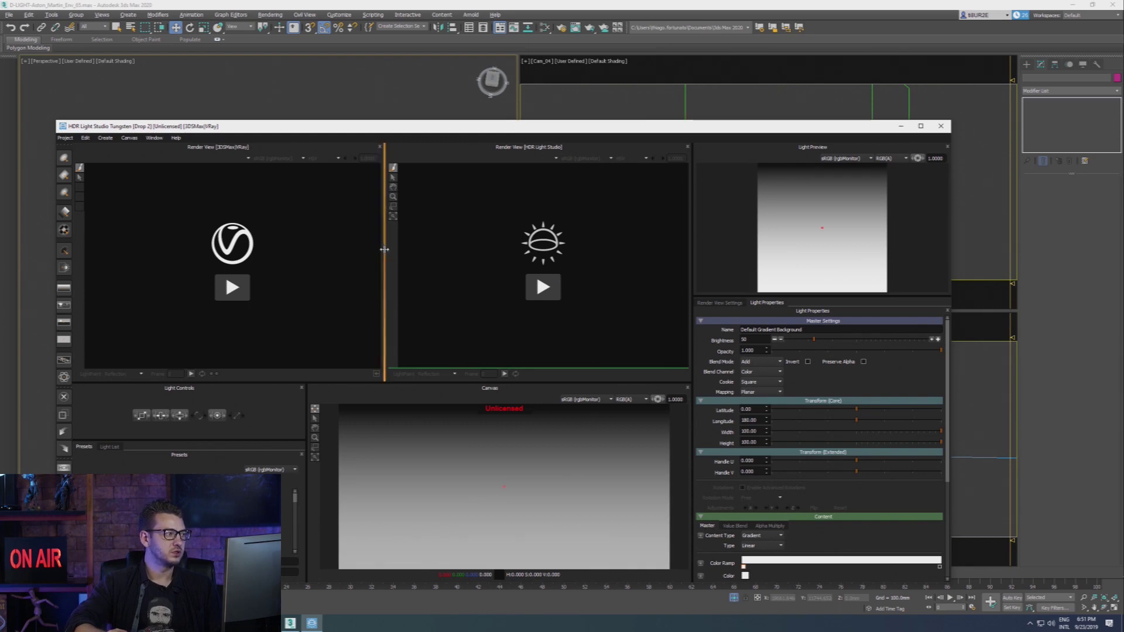
pyautogui.moveTo(384, 248)
pyautogui.mouseDown()
pyautogui.moveTo(682, 237)
pyautogui.moveTo(347, 242)
pyautogui.moveTo(383, 242)
pyautogui.mouseUp()
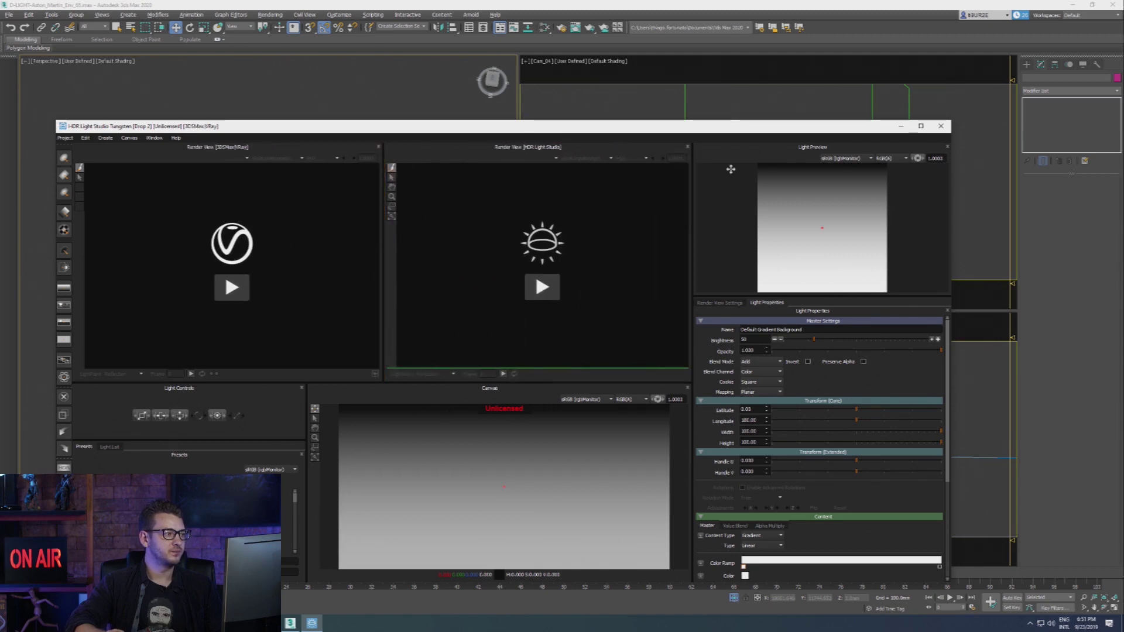
pyautogui.click(900, 127)
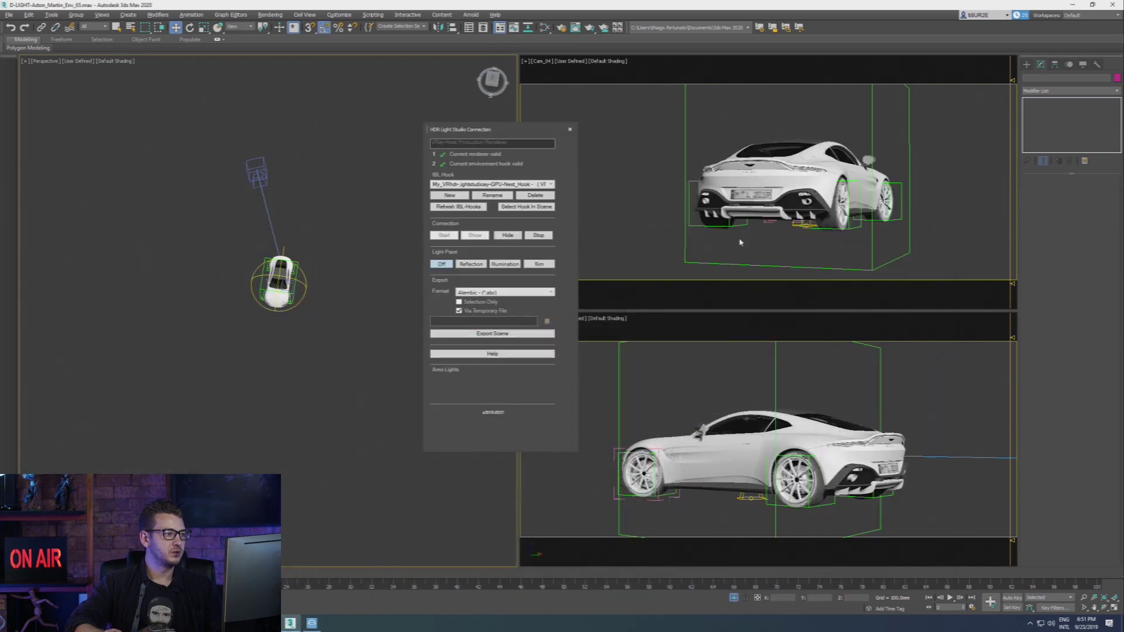
pyautogui.click(459, 302)
pyautogui.click(459, 302)
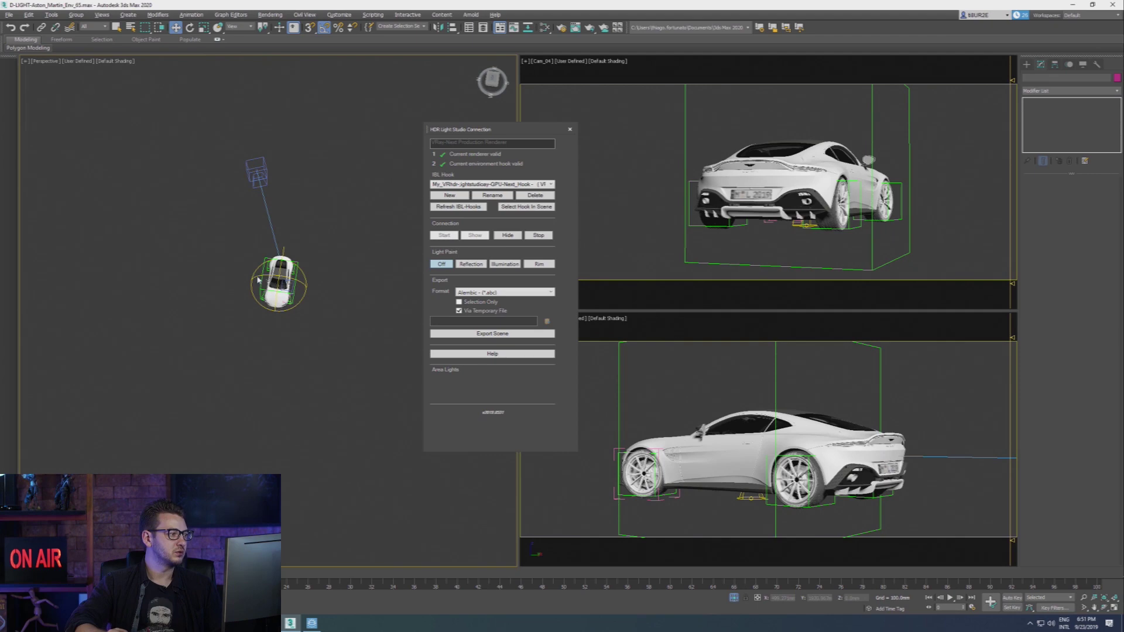
pyautogui.scroll(5, 257, 280)
pyautogui.scroll(-6, 258, 280)
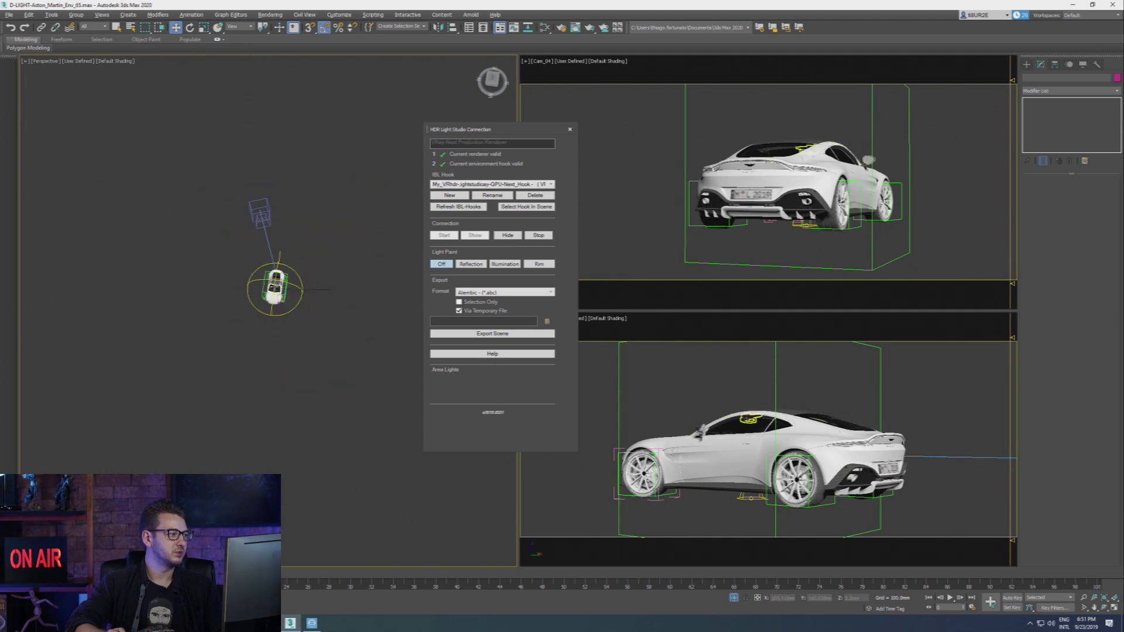
pyautogui.moveTo(305, 261); pyautogui.dragTo(284, 328)
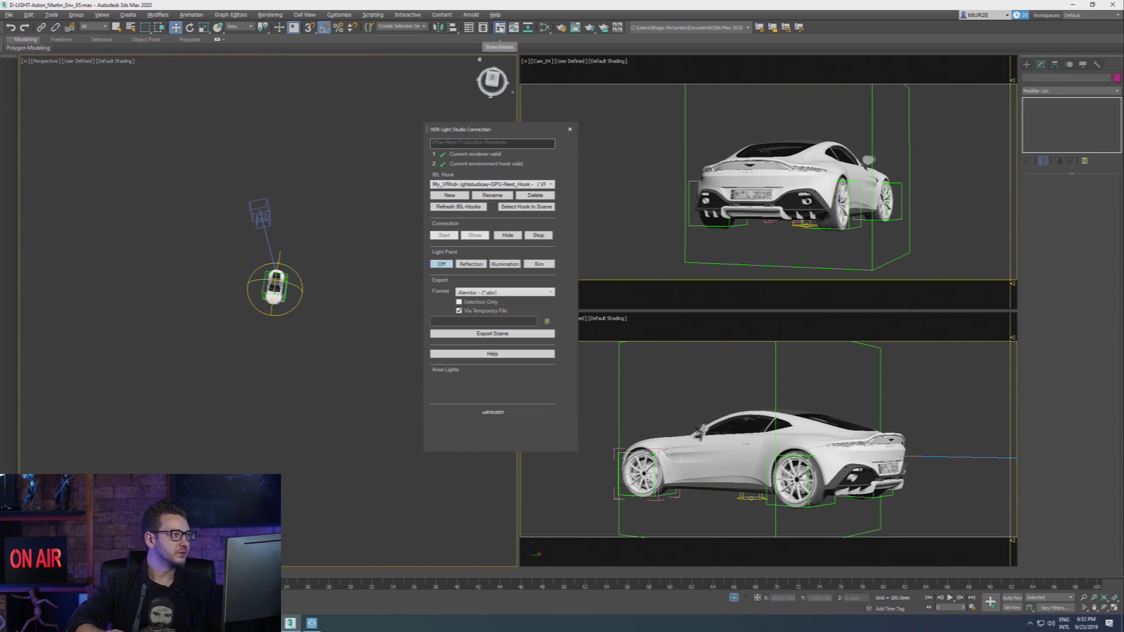
# Filter geometry out of the Scene Explorer, select the dome light VRayLight004, and move it well away from the car.
pyautogui.click(469, 27)
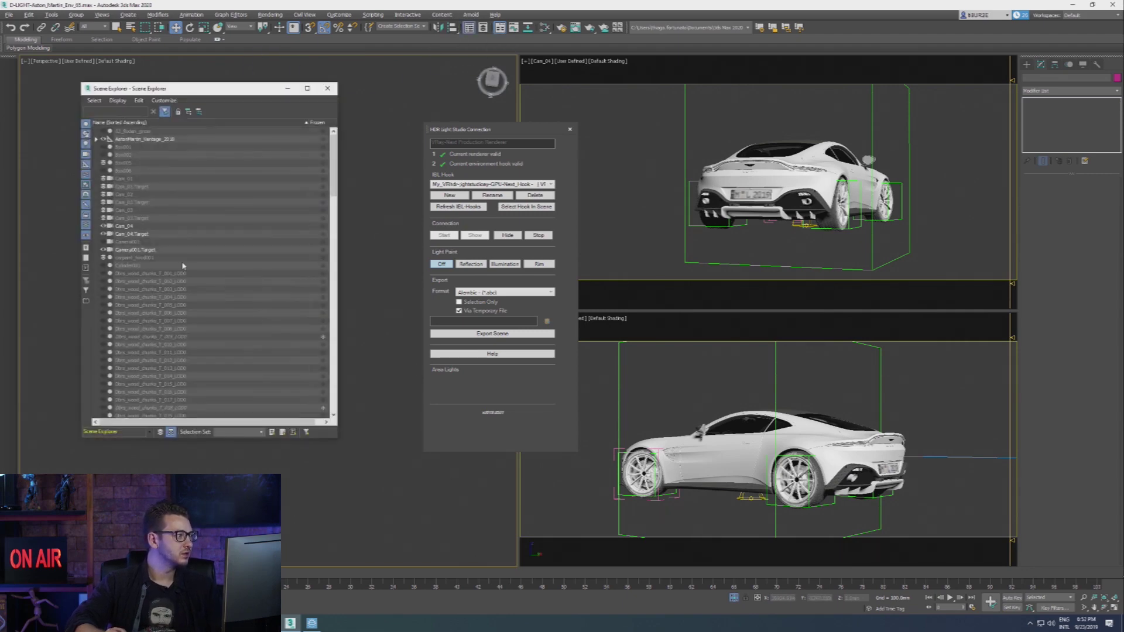
pyautogui.scroll(-10, 182, 264)
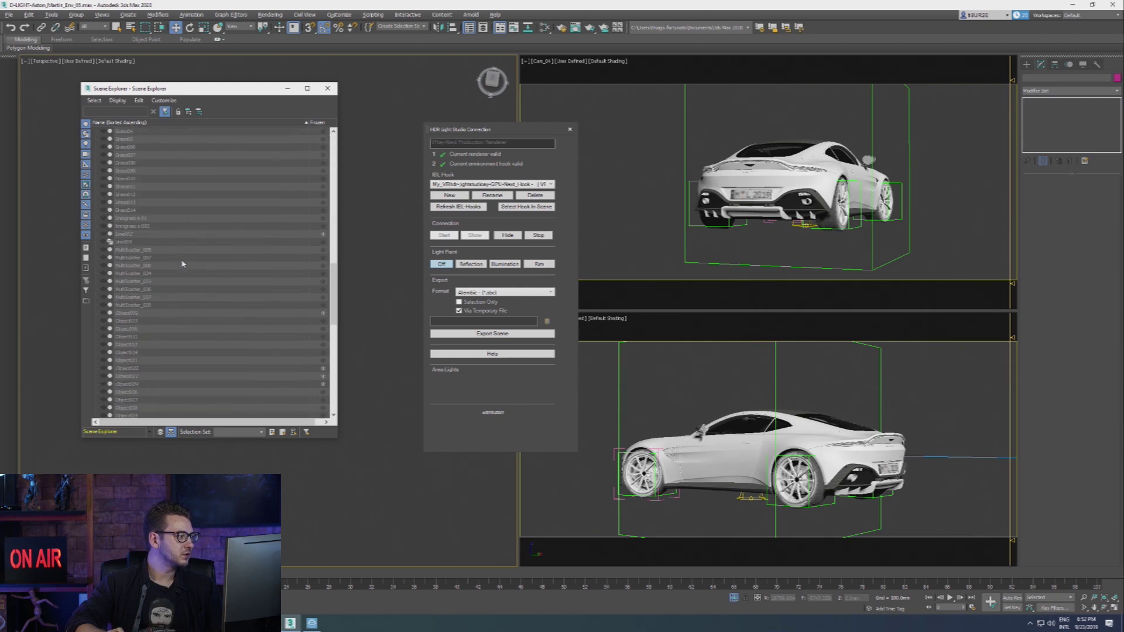
pyautogui.click(86, 124)
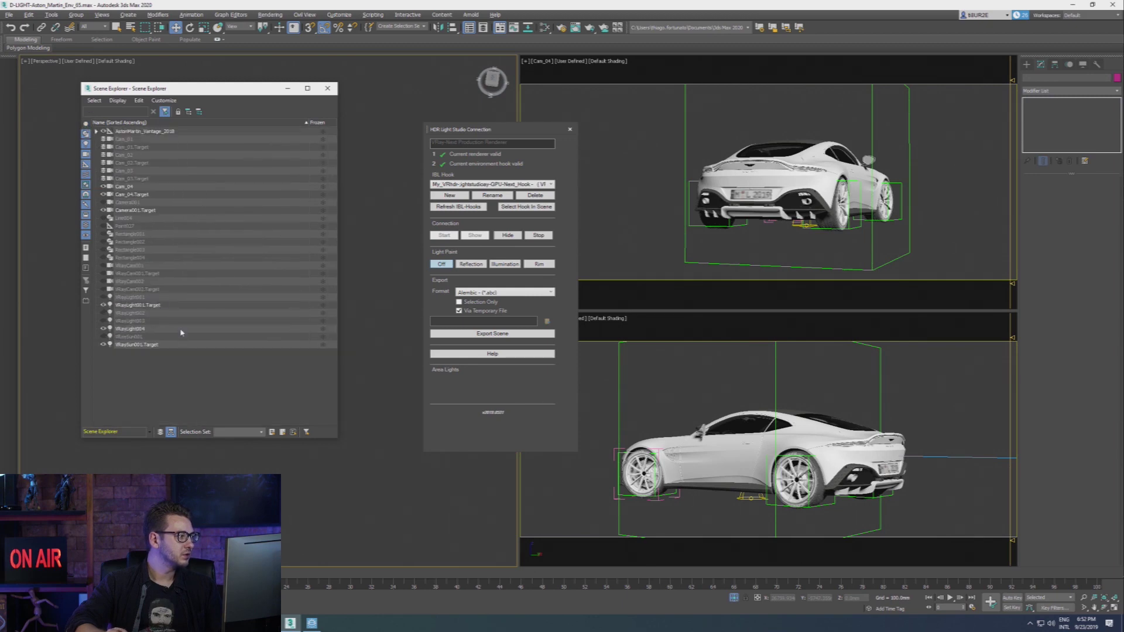
pyautogui.click(130, 329)
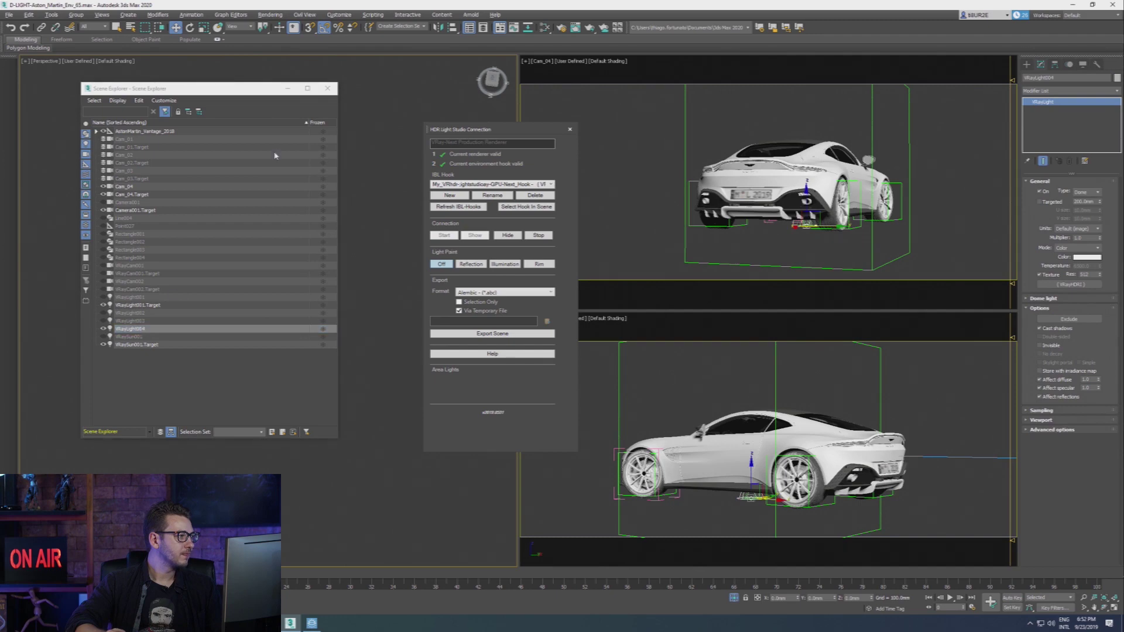
pyautogui.click(328, 88)
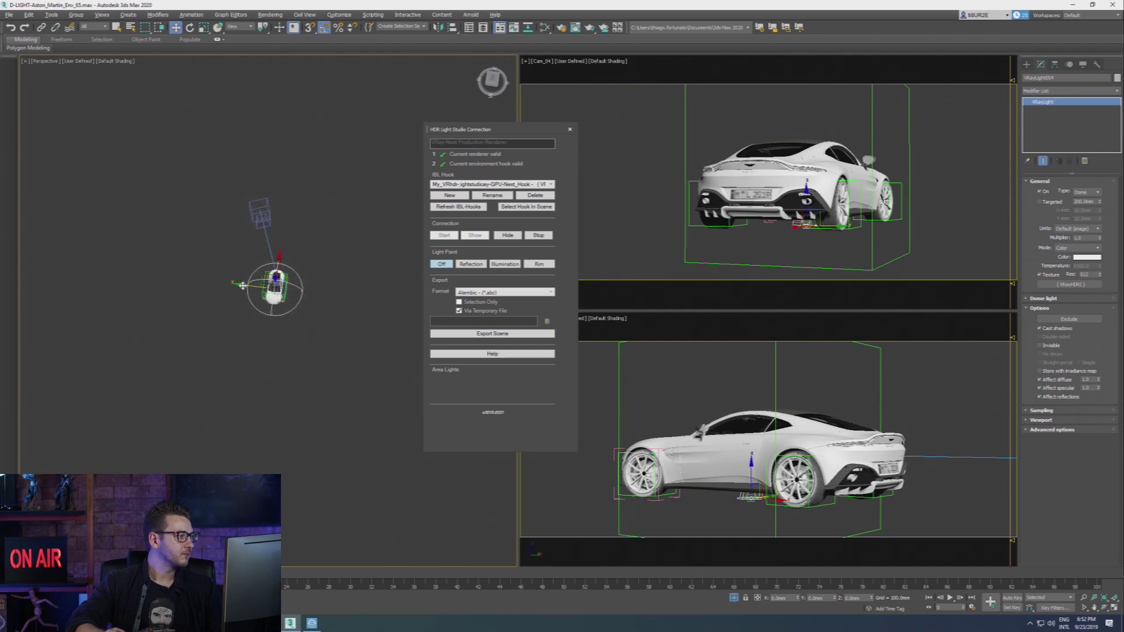
pyautogui.moveTo(243, 285); pyautogui.dragTo(117, 249)
# Select the camera and car together, enable Selection Only for the Alembic export, and try to export the scene.
pyautogui.moveTo(228, 167); pyautogui.dragTo(308, 287)
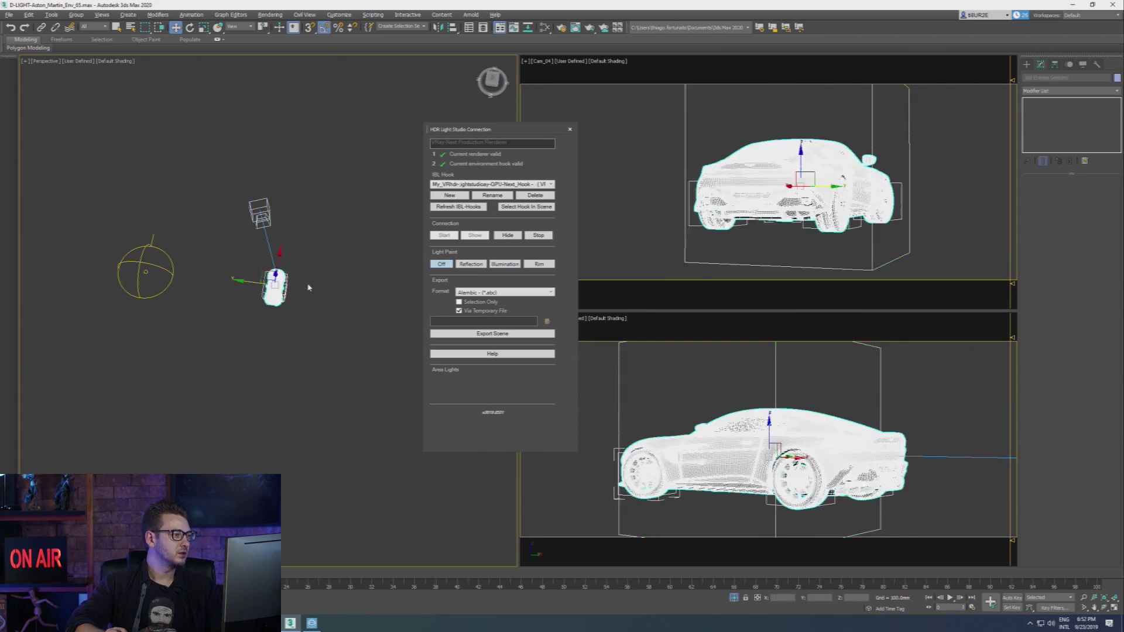
pyautogui.click(459, 302)
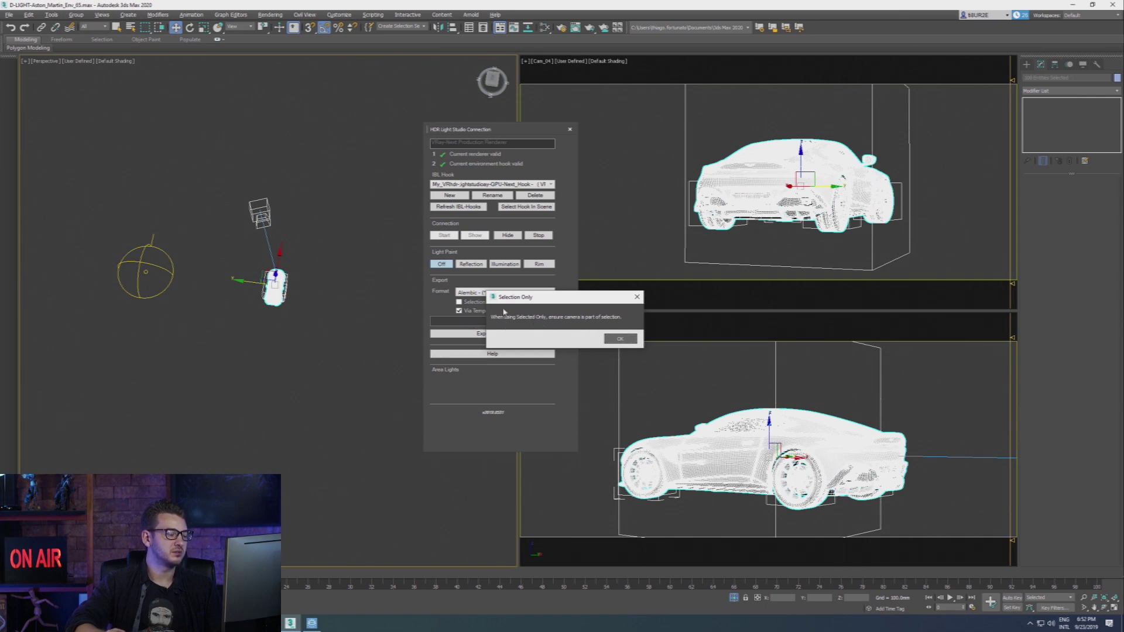
pyautogui.click(622, 338)
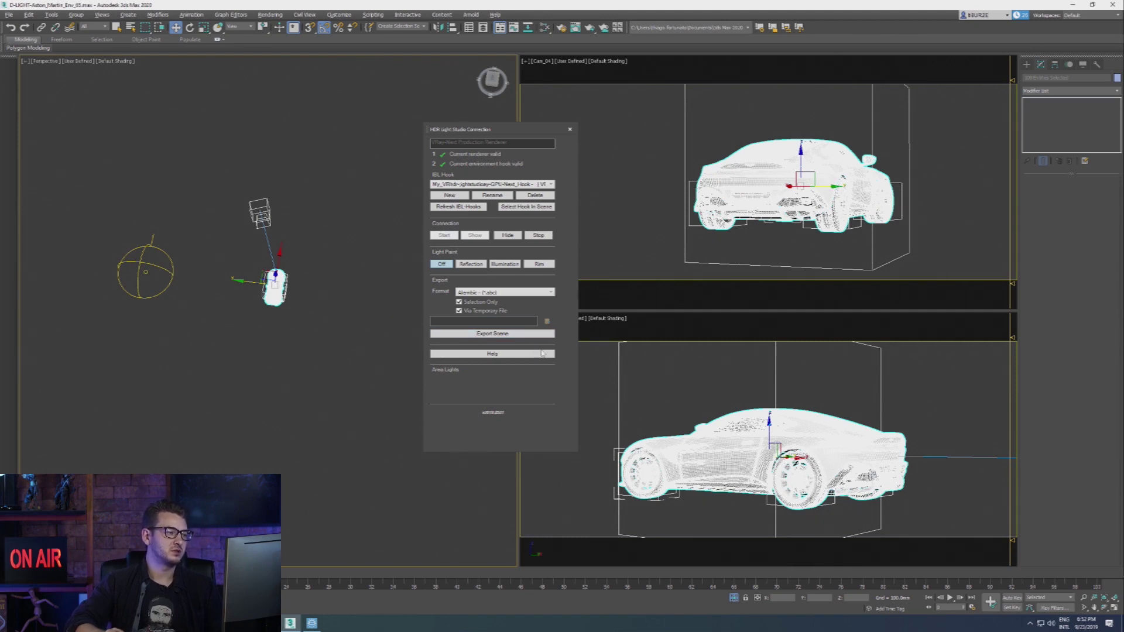
pyautogui.click(487, 335)
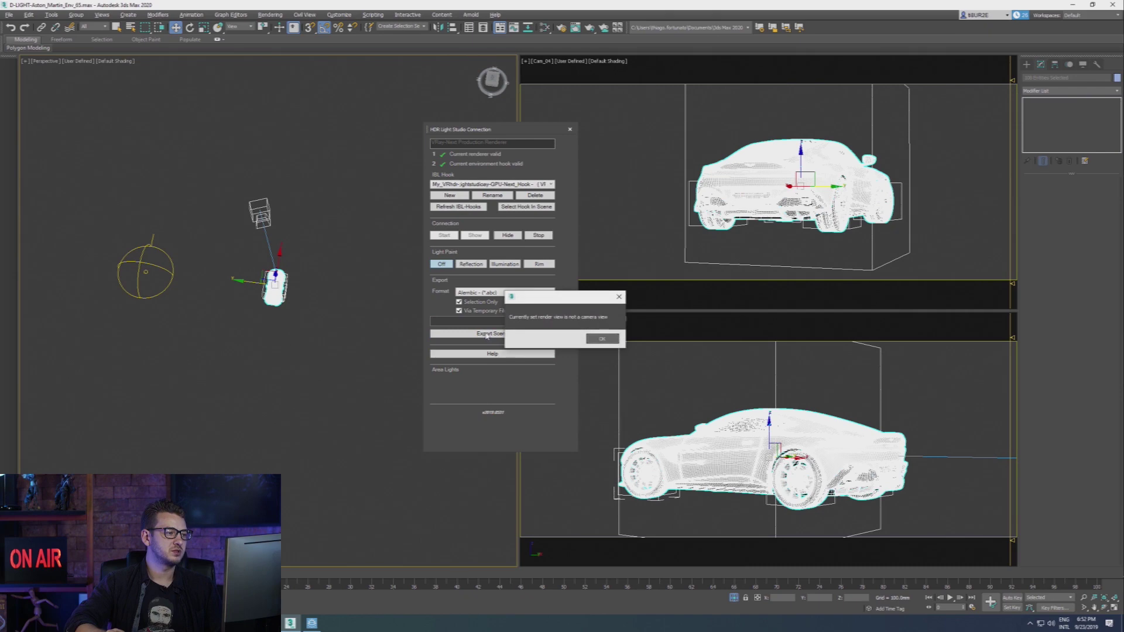
pyautogui.click(602, 339)
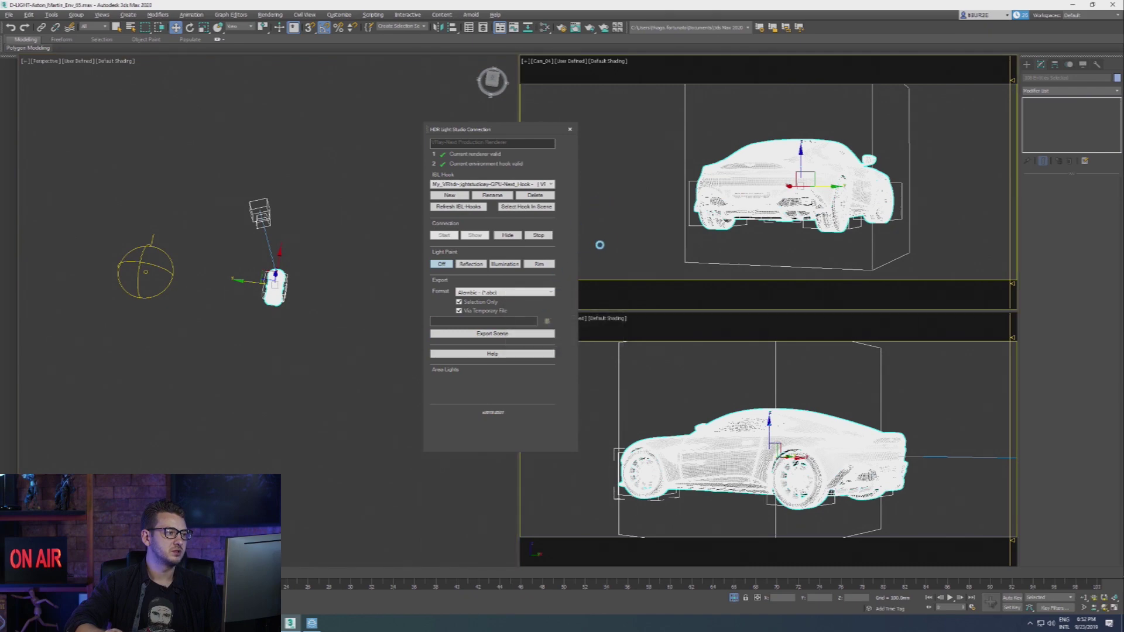
# Make the Cam_04 viewport active and export the selected car and camera to HDR Light Studio.
pyautogui.rightClick(632, 254)
pyautogui.click(501, 130)
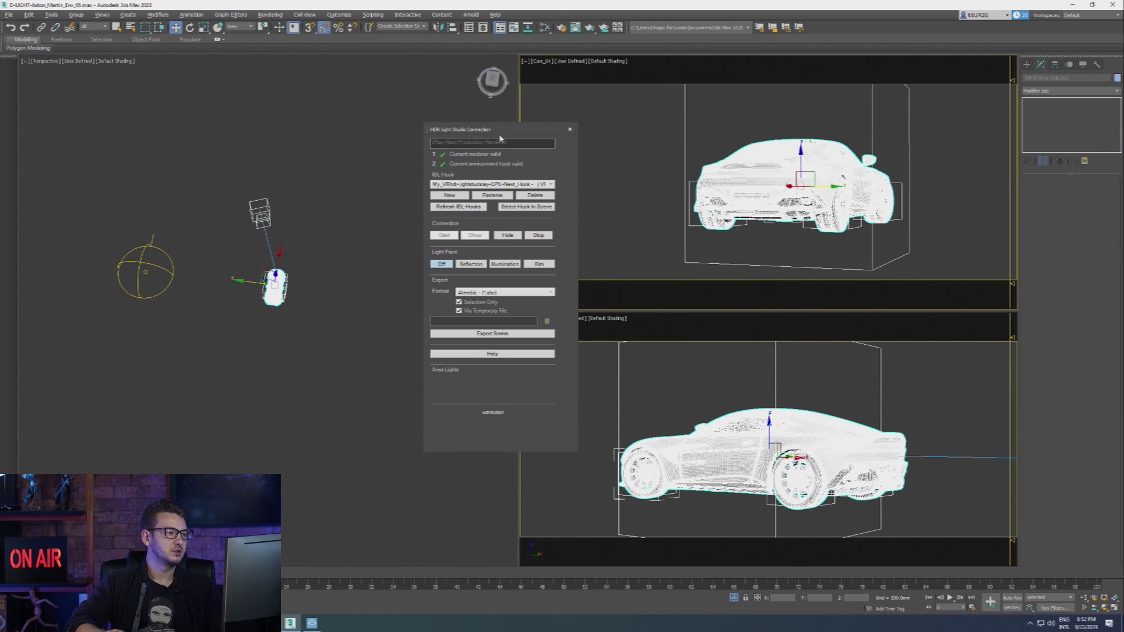
pyautogui.click(494, 334)
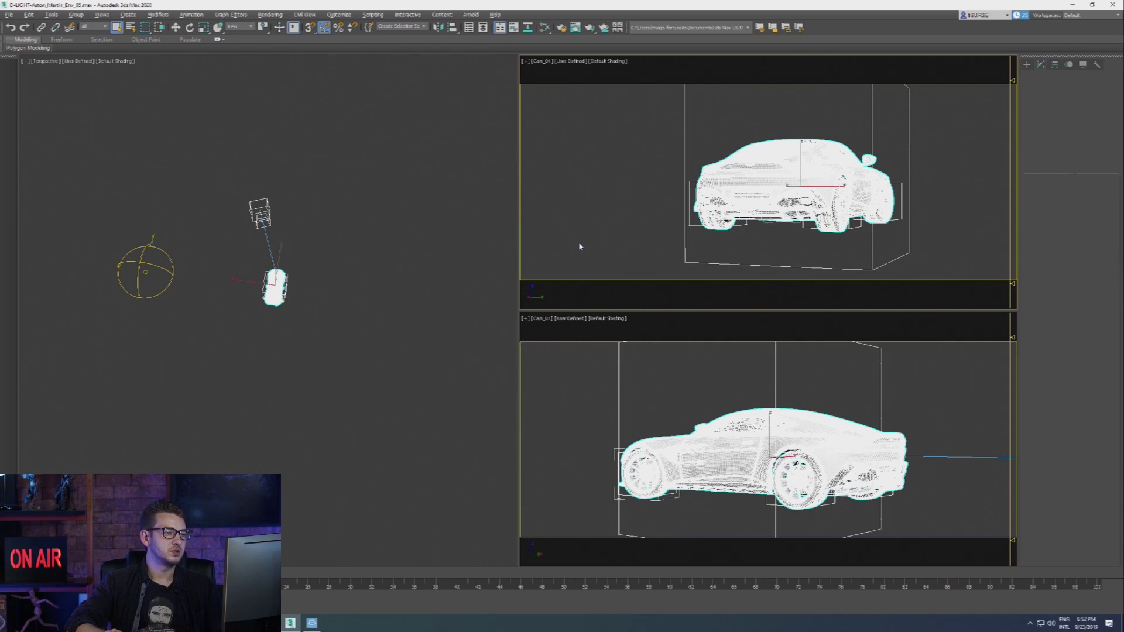
# Switch to HDR Light Studio, maximize it, and enlarge its own render view by narrowing the 3DSMax|VRay one.
pyautogui.click(312, 623)
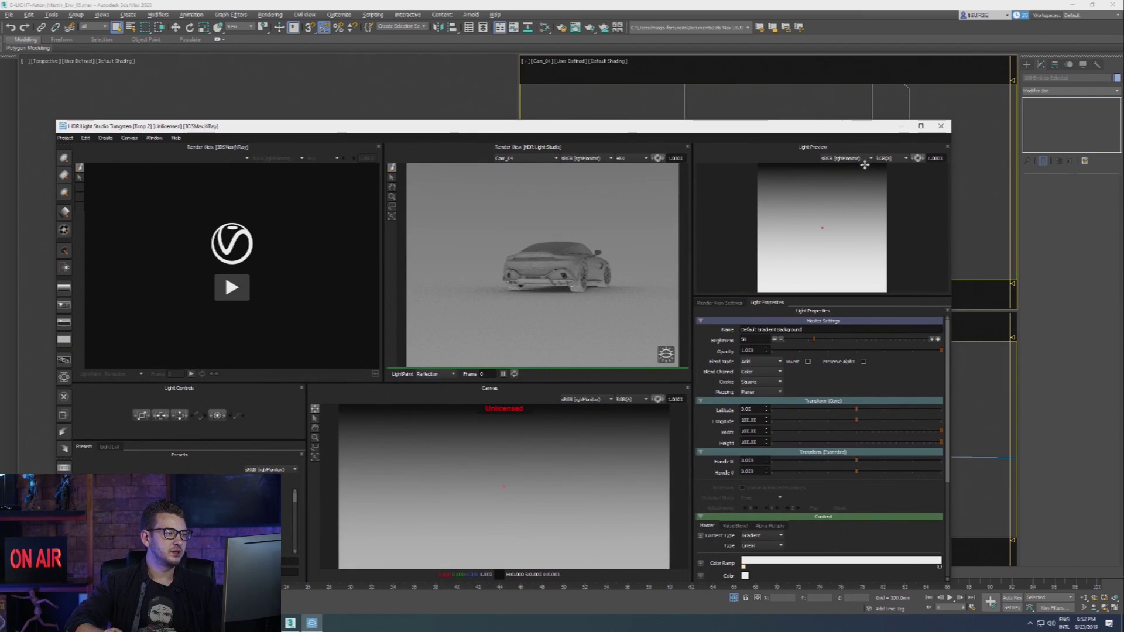
pyautogui.click(921, 127)
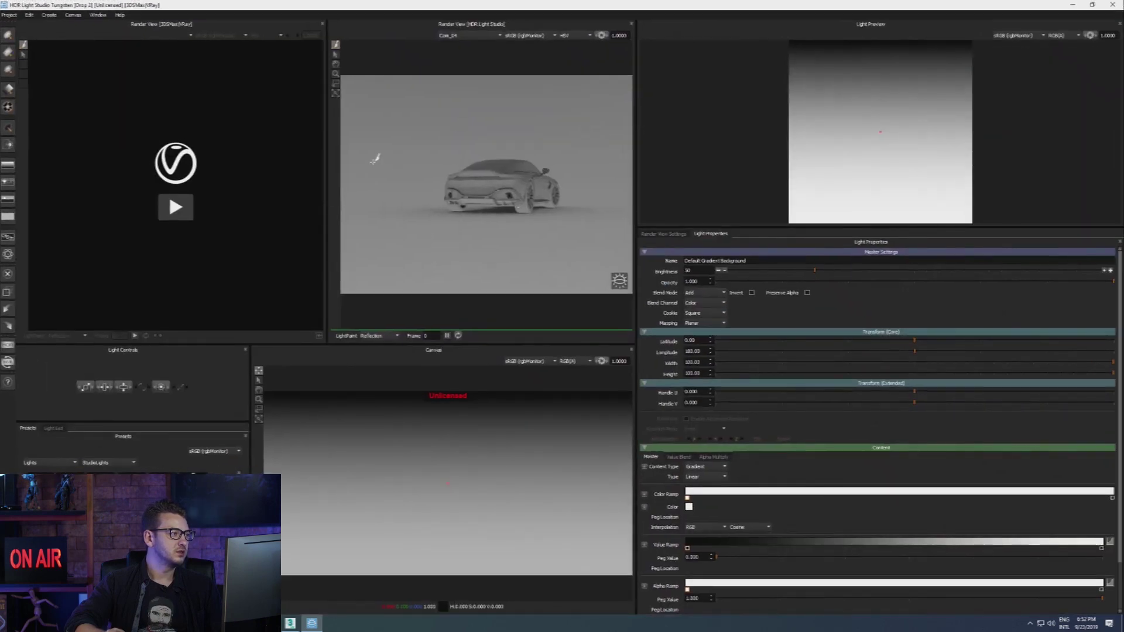
pyautogui.moveTo(325, 166); pyautogui.dragTo(54, 173)
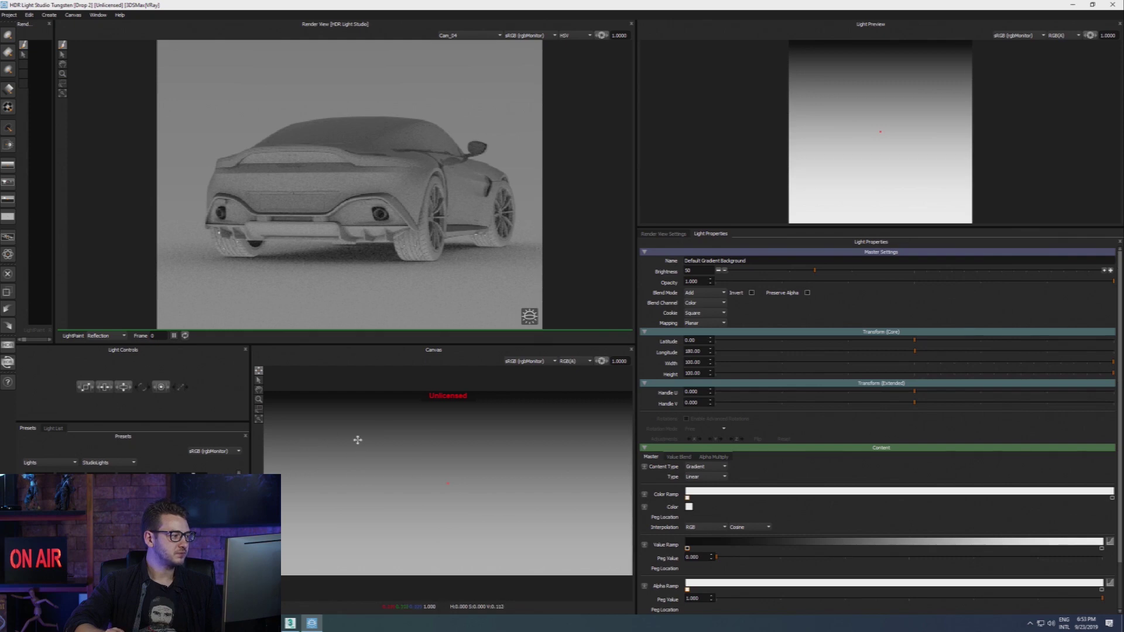
# Show the light list and add a picture background using the desktop's sunset_in_the_chalk_quarry_4k HDR, converted to a TX file.
pyautogui.click(52, 429)
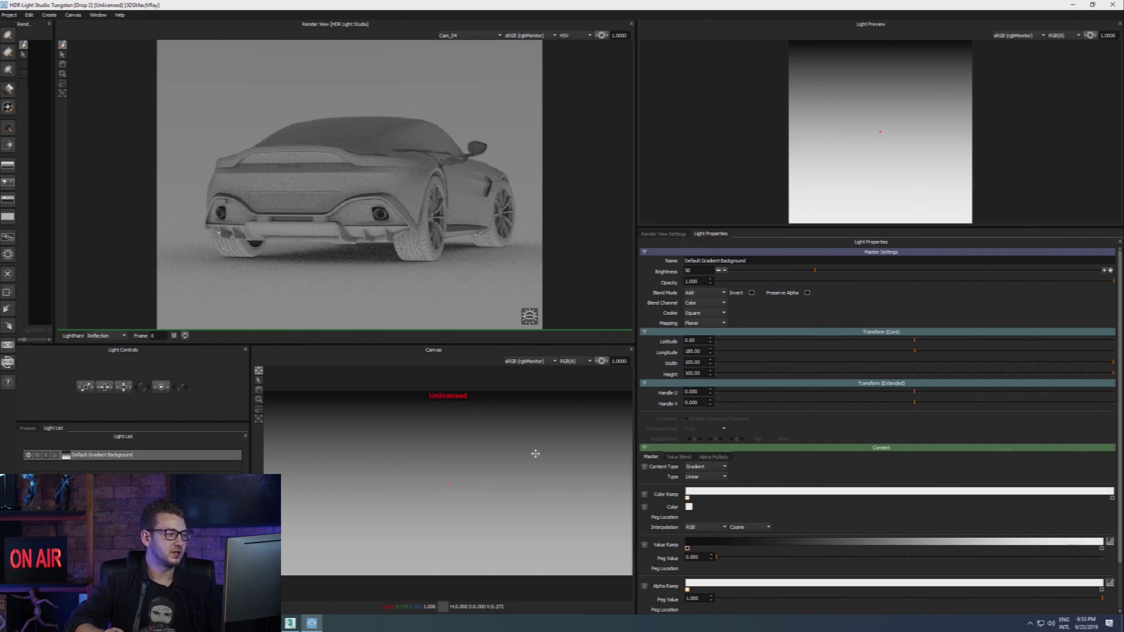
pyautogui.click(102, 458)
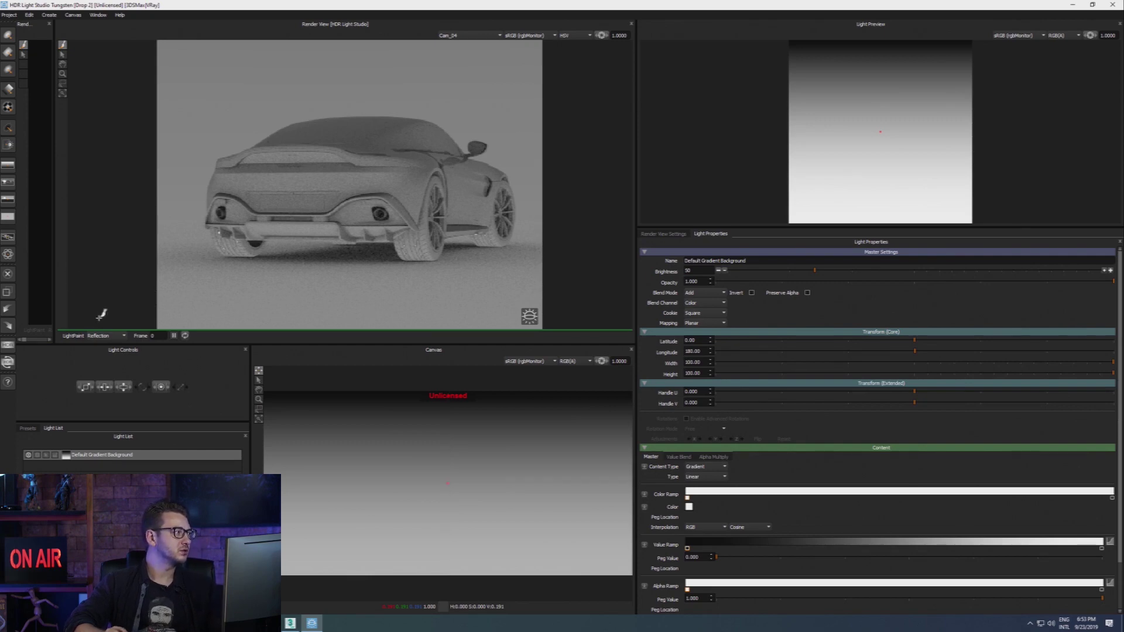
pyautogui.click(9, 185)
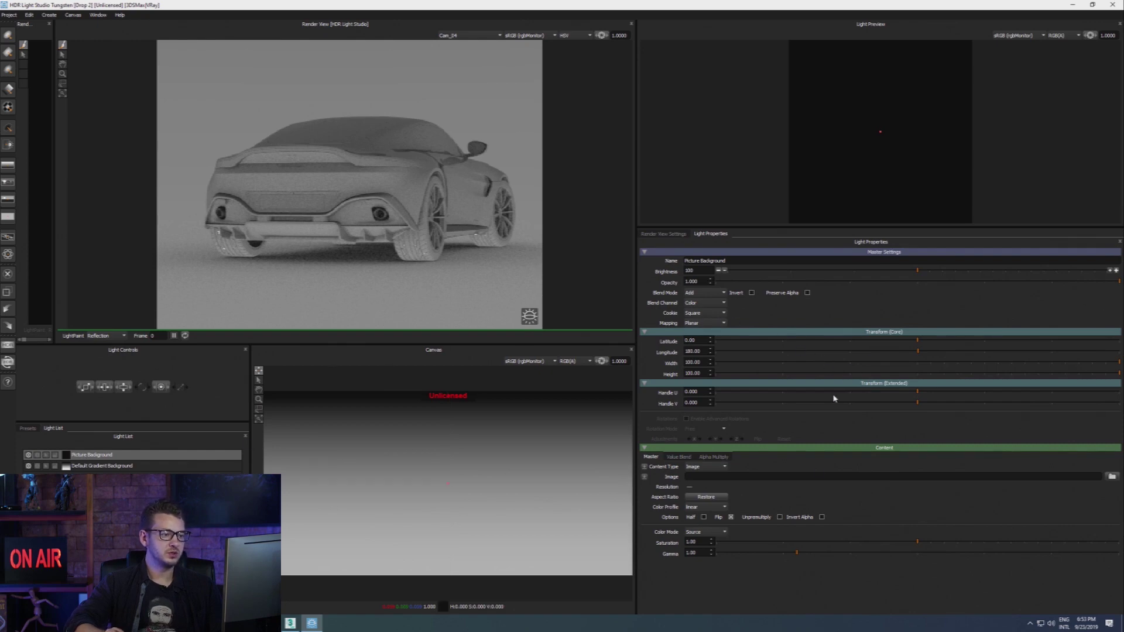
pyautogui.click(1110, 476)
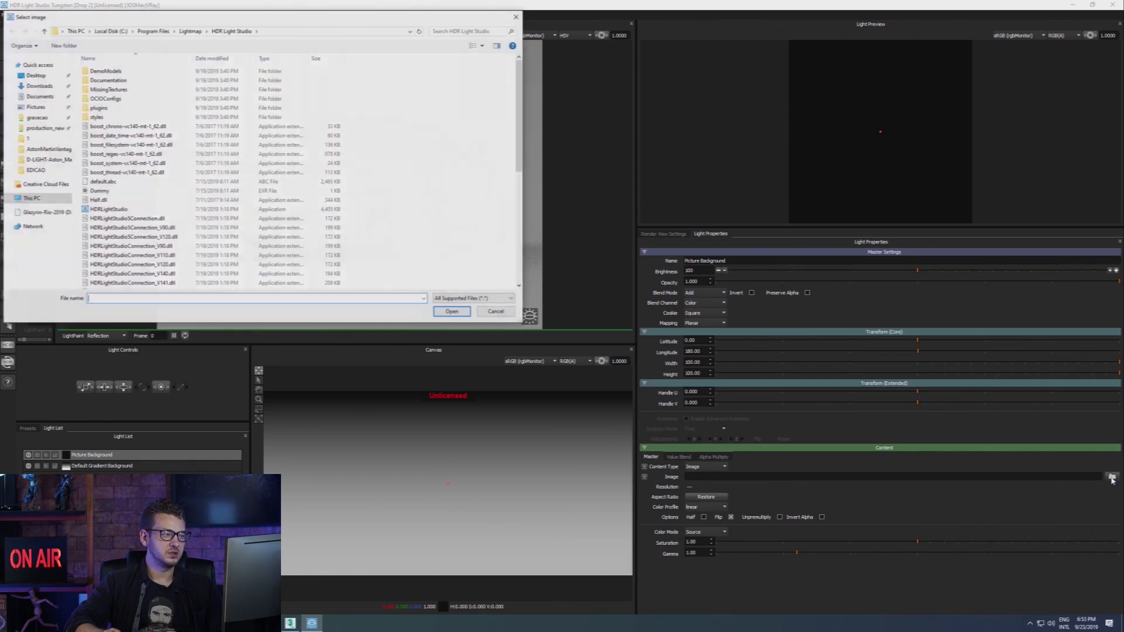
pyautogui.click(35, 75)
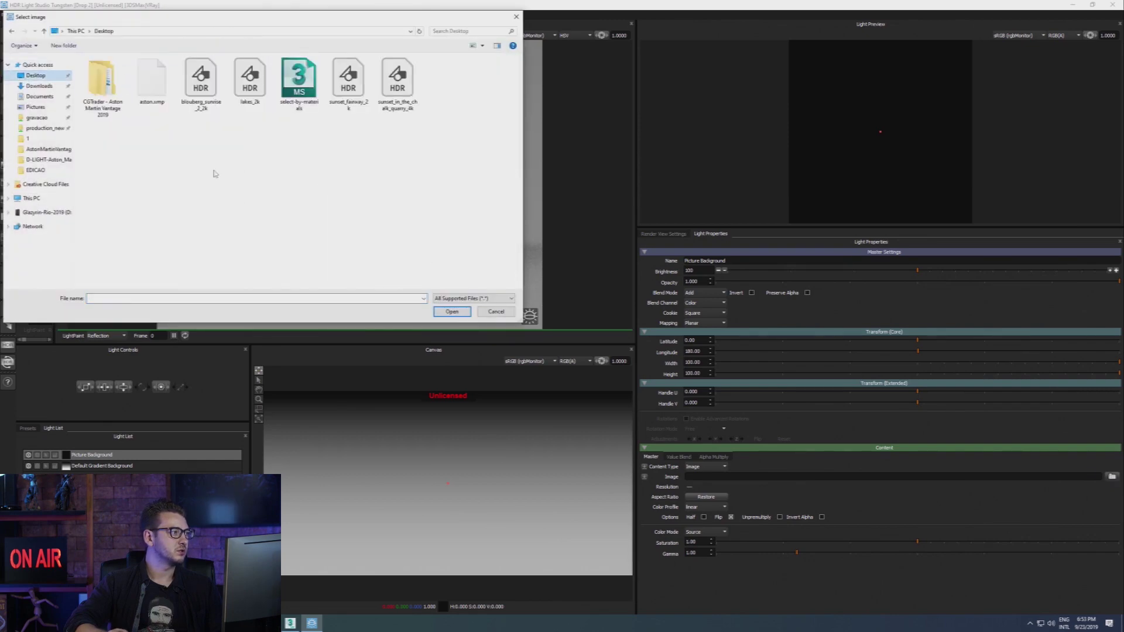
pyautogui.doubleClick(398, 80)
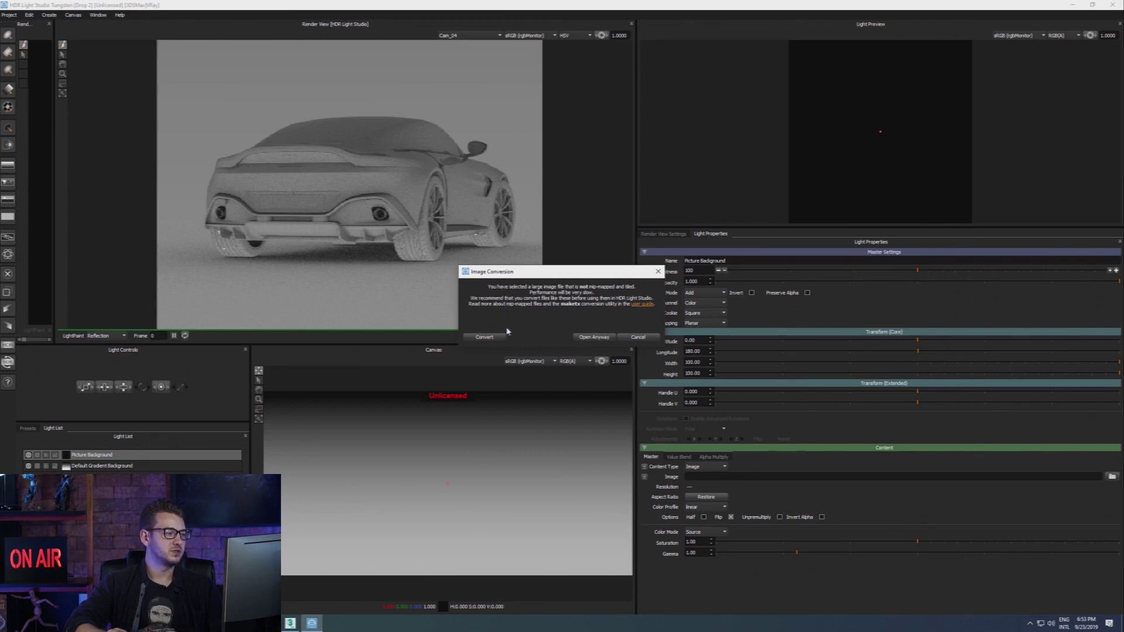
pyautogui.click(485, 337)
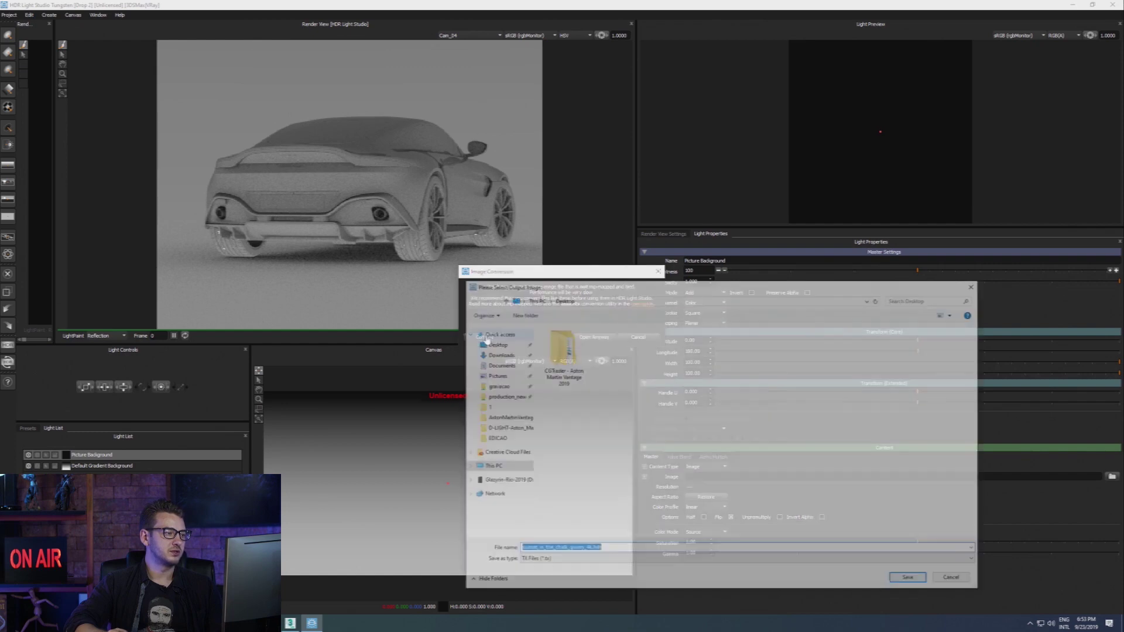
pyautogui.click(910, 580)
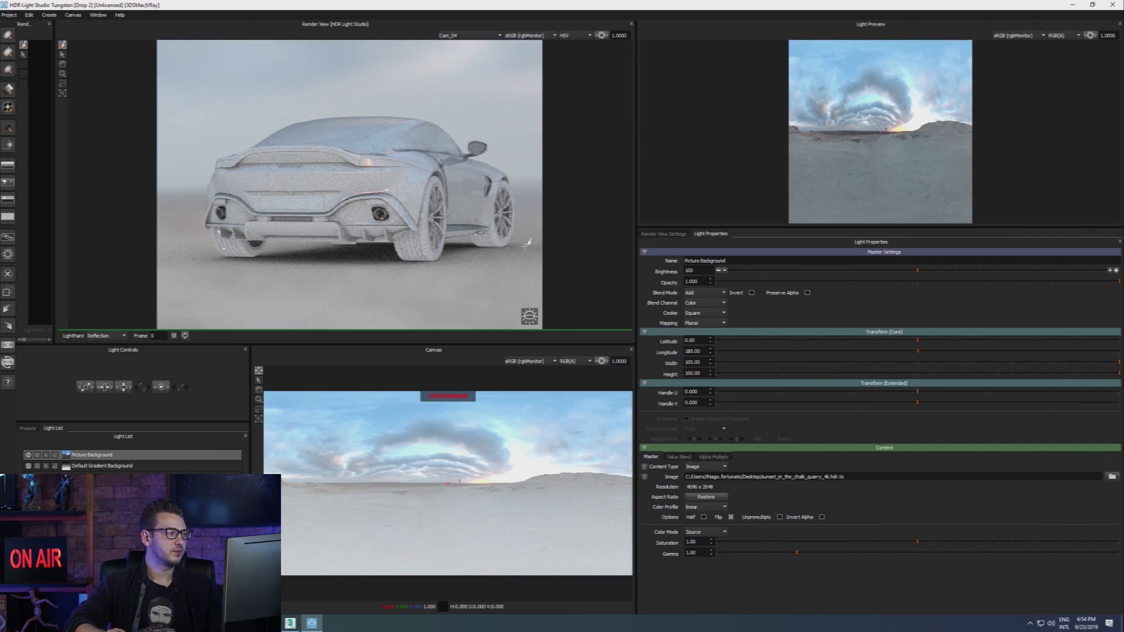
# Check the colour profile options of the canvas and of the HDR Light Studio render view, keeping sRGB (rgbMonitor).
pyautogui.click(544, 362)
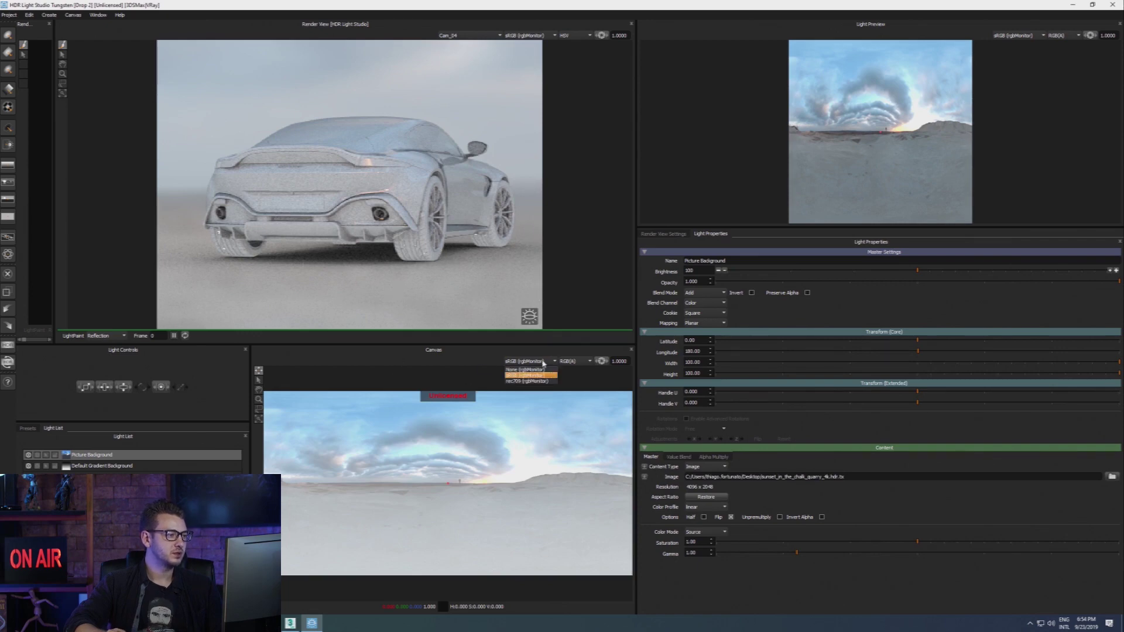
pyautogui.click(543, 363)
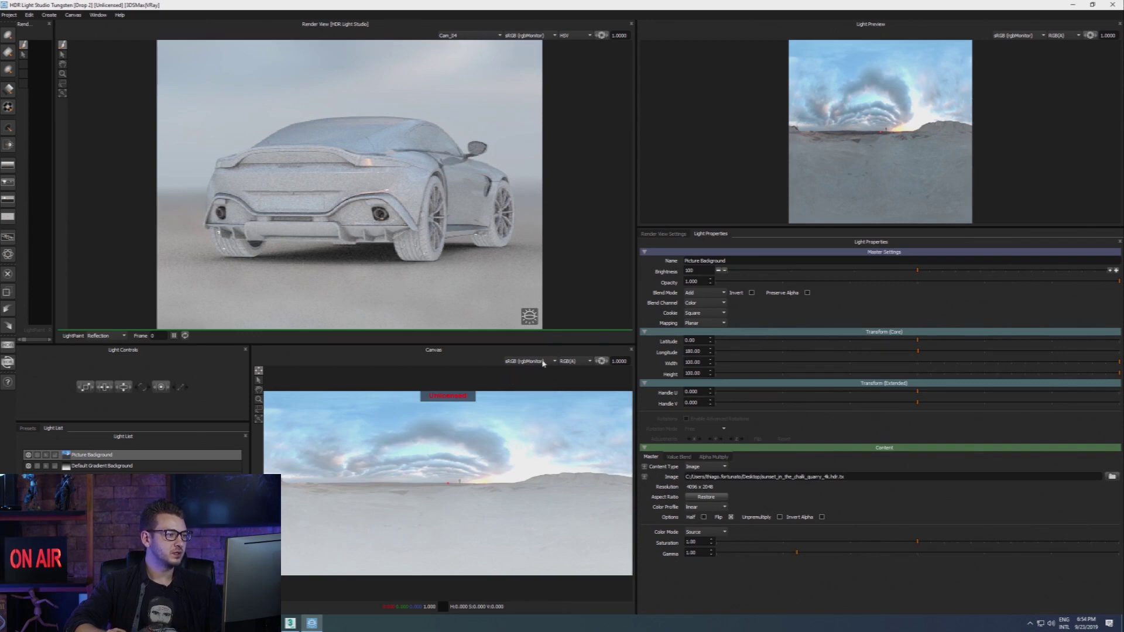
pyautogui.click(538, 37)
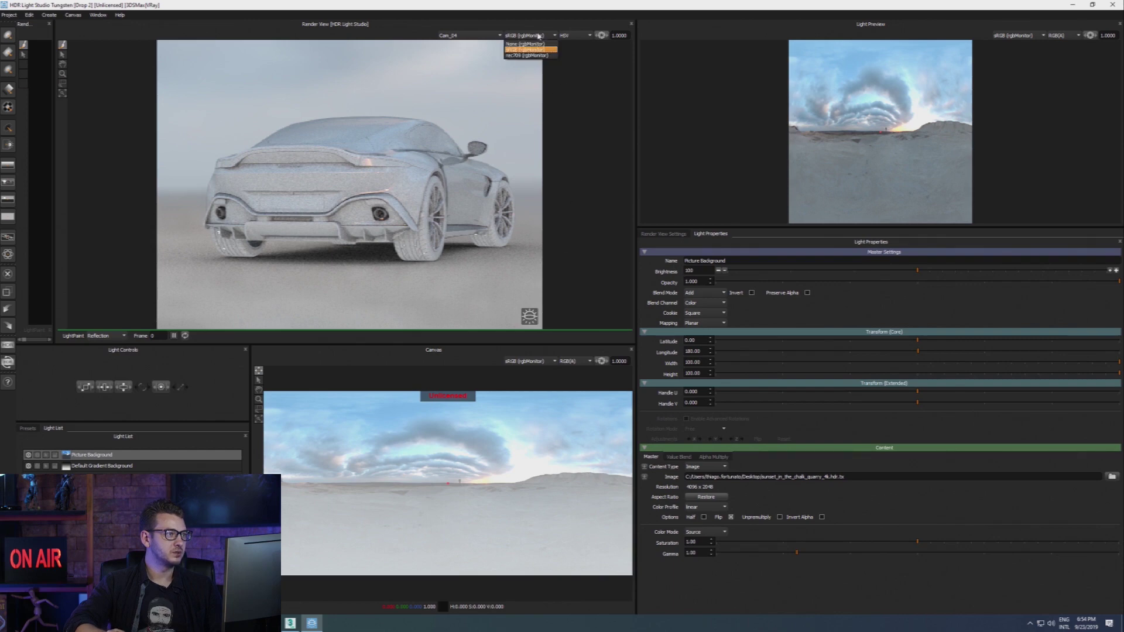
pyautogui.click(539, 36)
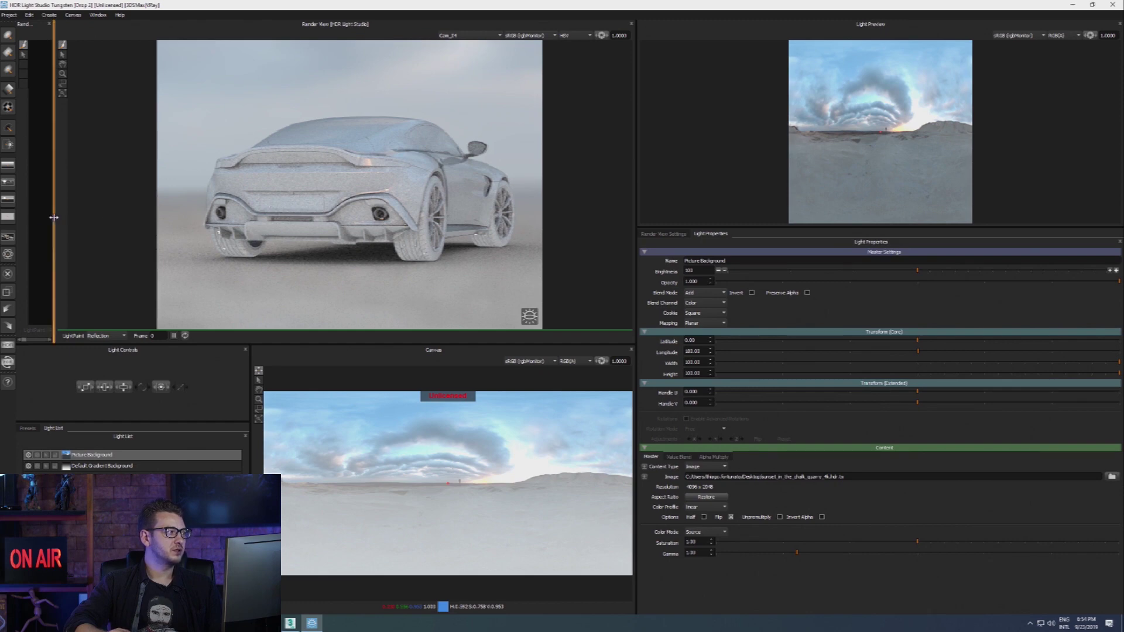
# Widen the 3DSMax|VRay render view beside the HDR Light Studio one and start its V-Ray rendering.
pyautogui.moveTo(61, 217); pyautogui.dragTo(325, 215)
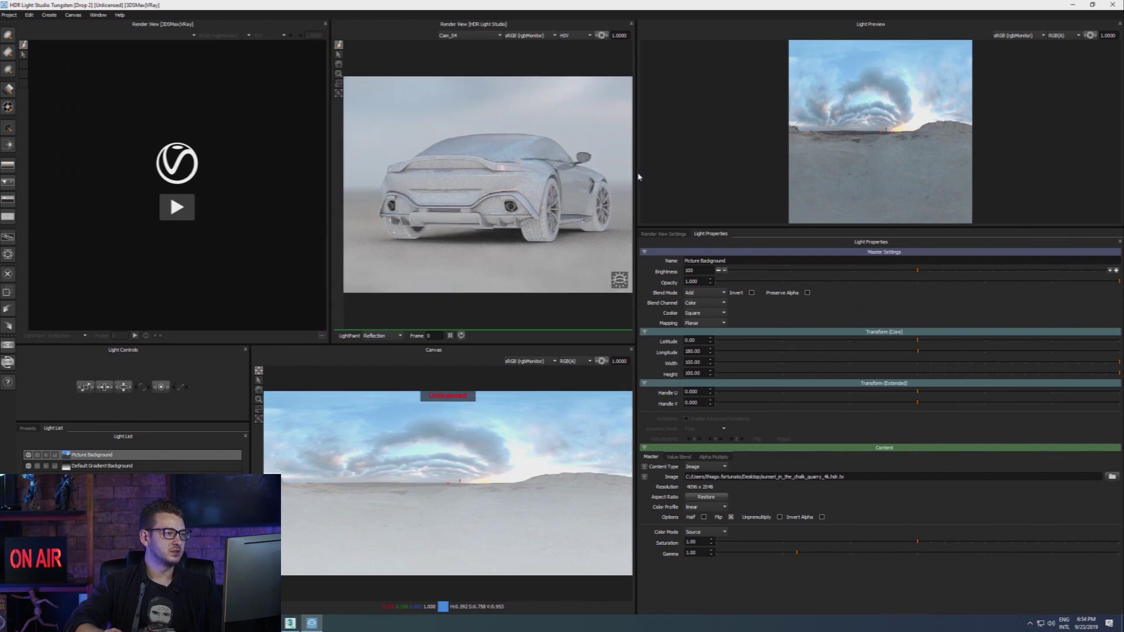
pyautogui.moveTo(639, 176); pyautogui.dragTo(705, 176)
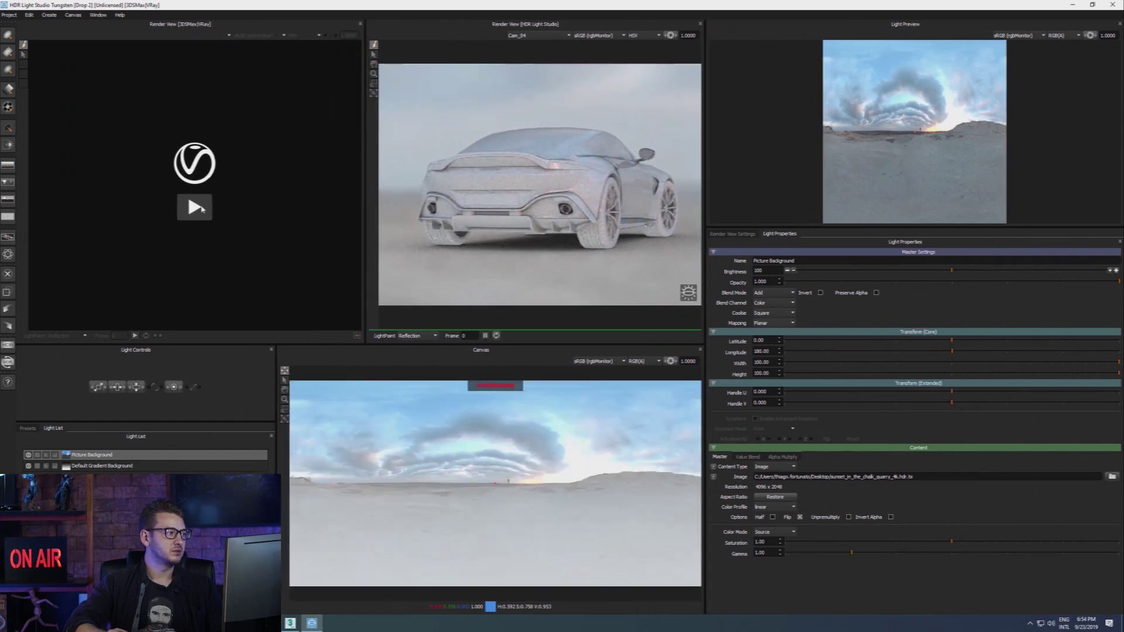
pyautogui.click(194, 216)
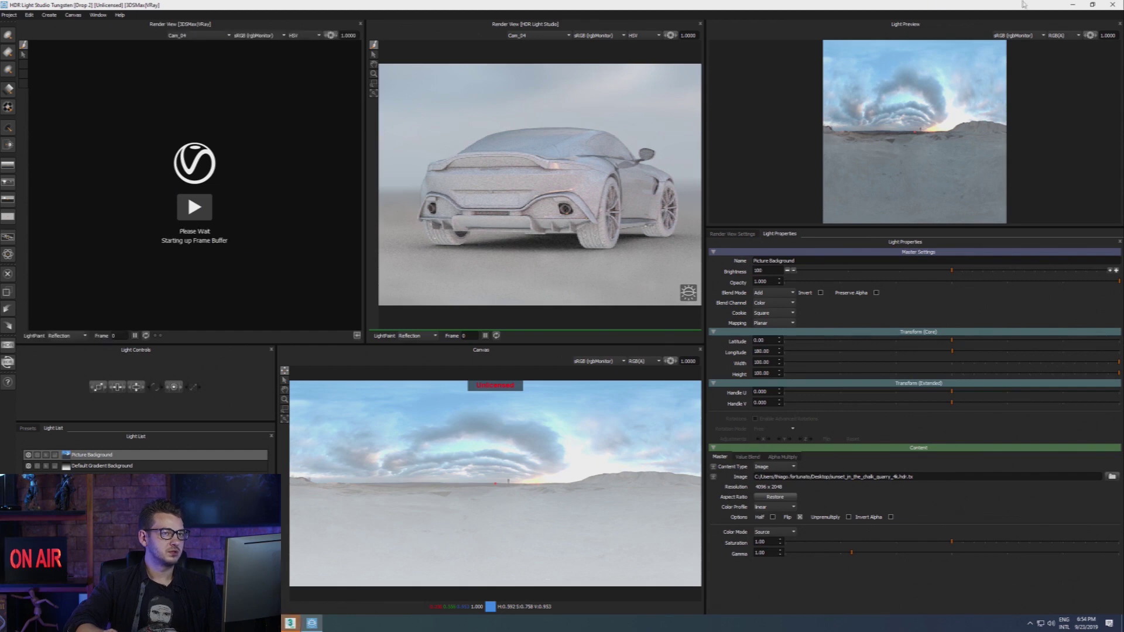
# Switch to 3ds Max to check the V-Ray windows opened by the render, and return to HDR Light Studio.
pyautogui.click(1072, 6)
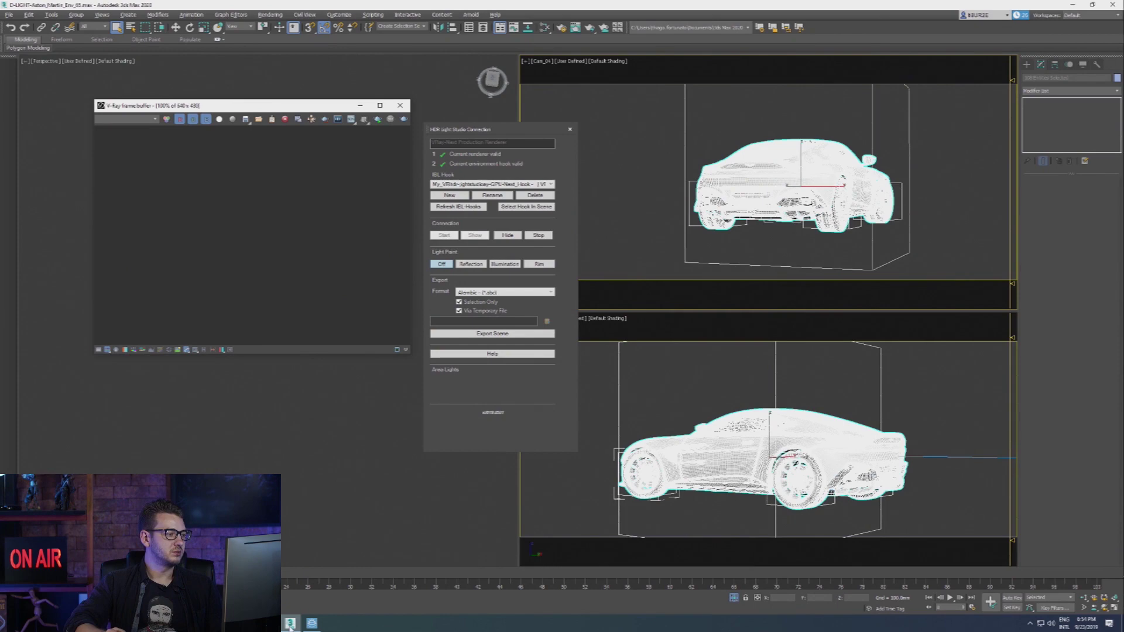
pyautogui.moveTo(291, 624)
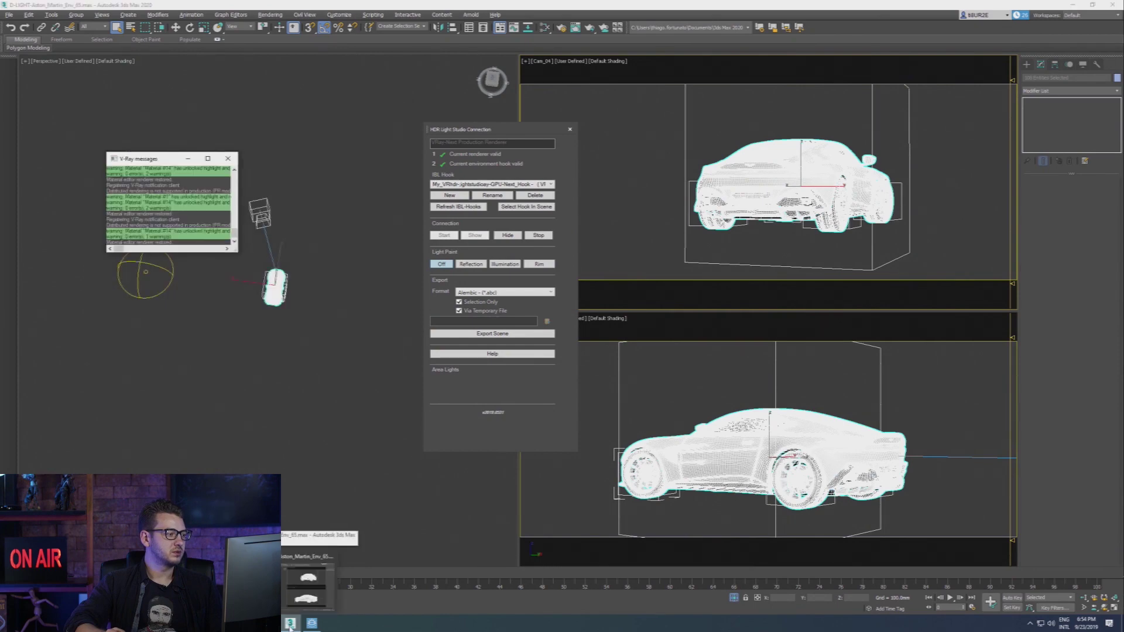
pyautogui.click(306, 599)
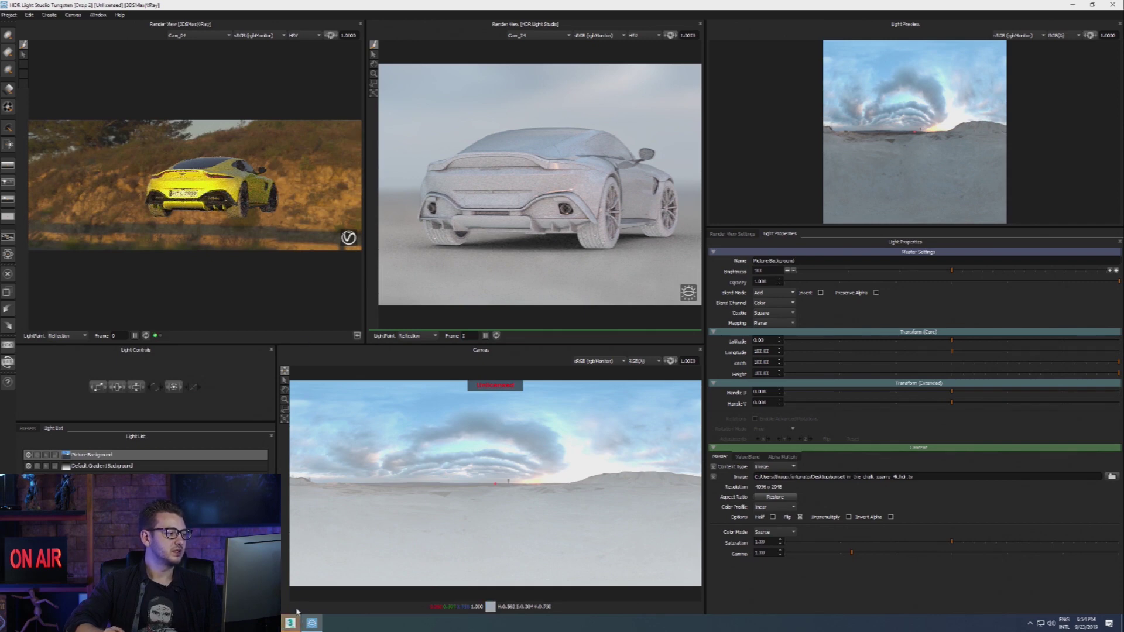
pyautogui.click(310, 579)
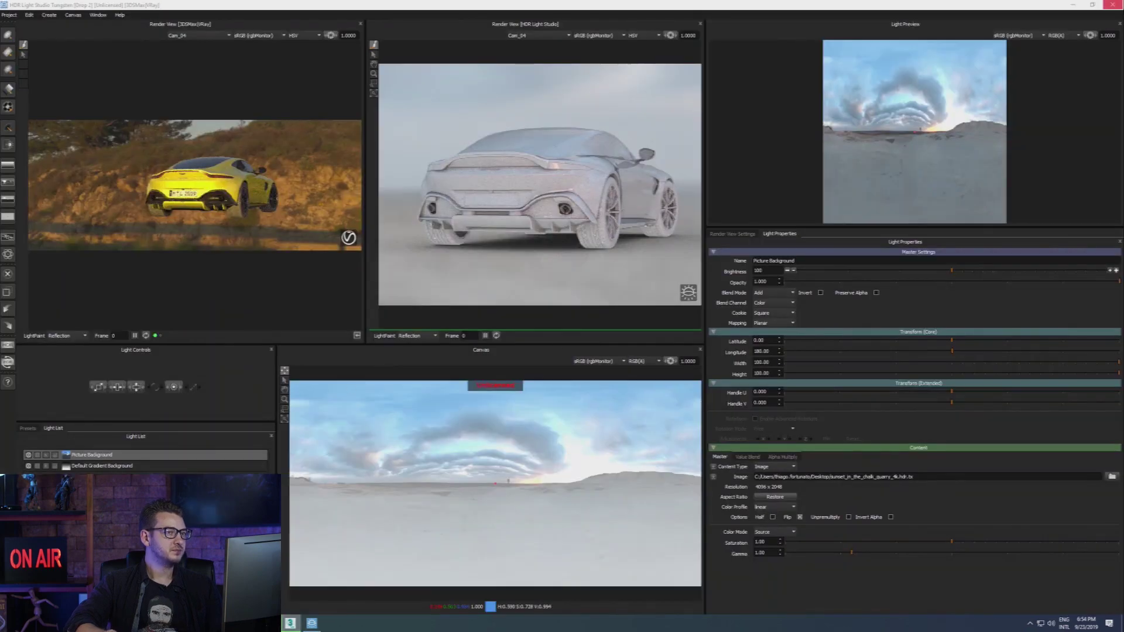
pyautogui.click(1073, 5)
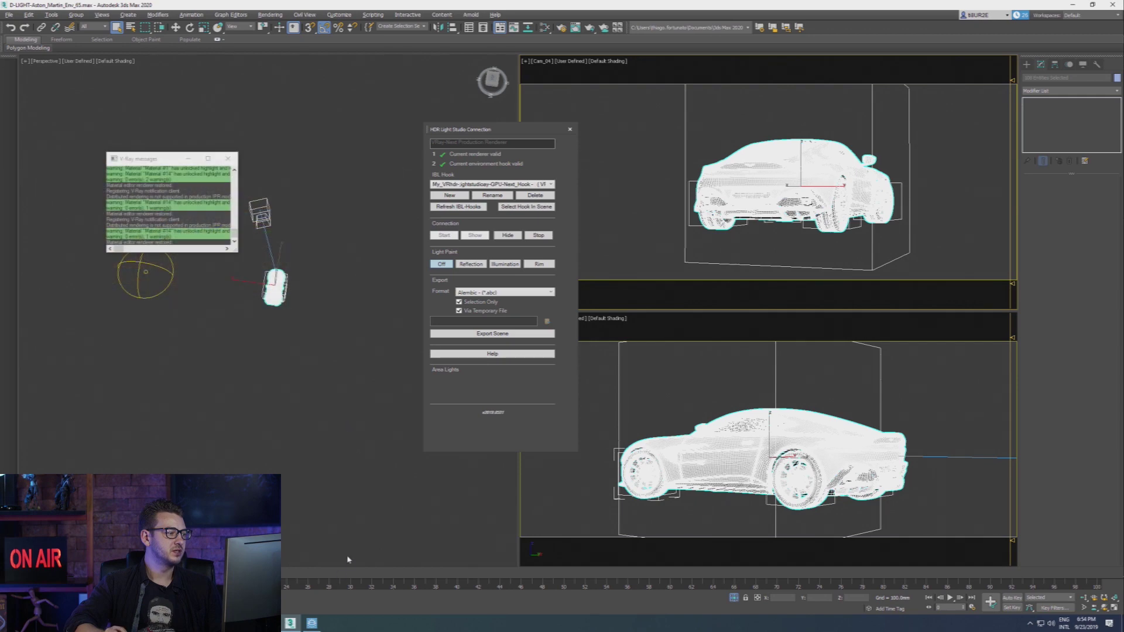
pyautogui.click(312, 623)
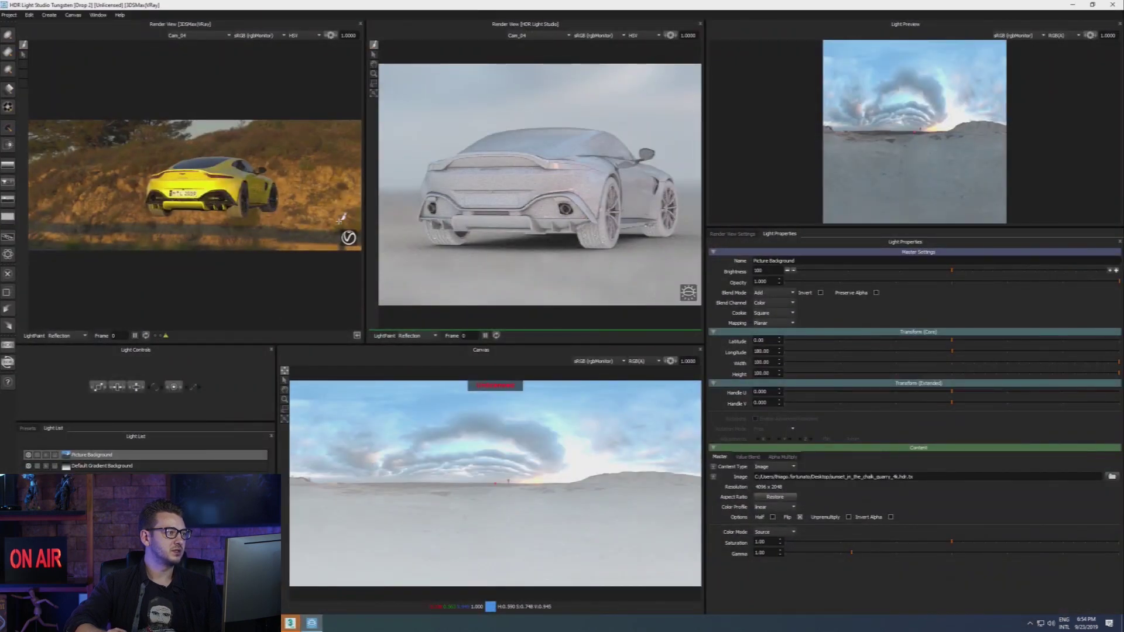
# Enlarge both render views by narrowing the light properties area, and rotate the picture background to a longitude of about 61.94.
pyautogui.moveTo(366, 288)
pyautogui.mouseDown()
pyautogui.moveTo(404, 290)
pyautogui.moveTo(367, 291)
pyautogui.mouseUp()
pyautogui.moveTo(705, 243); pyautogui.dragTo(803, 244)
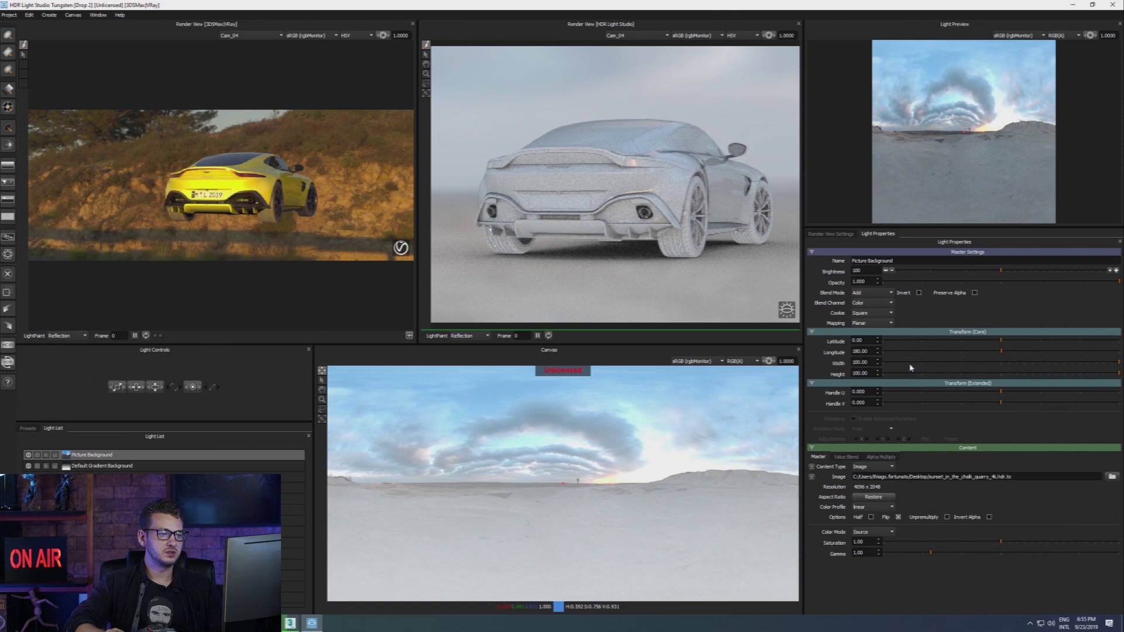
pyautogui.moveTo(993, 353); pyautogui.dragTo(957, 353)
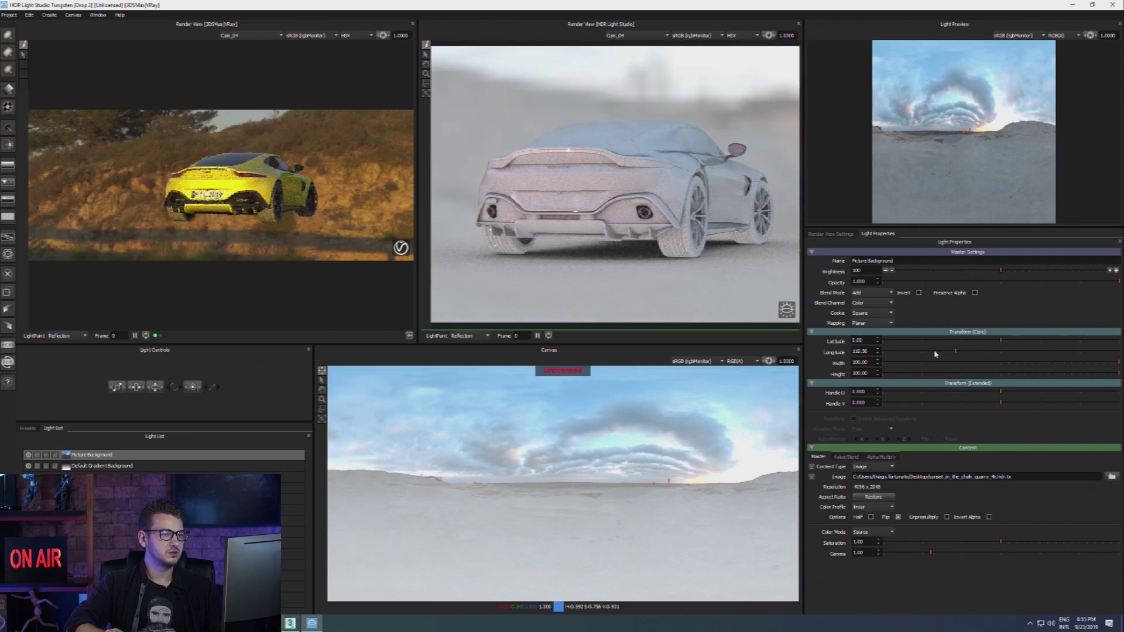
pyautogui.click(935, 352)
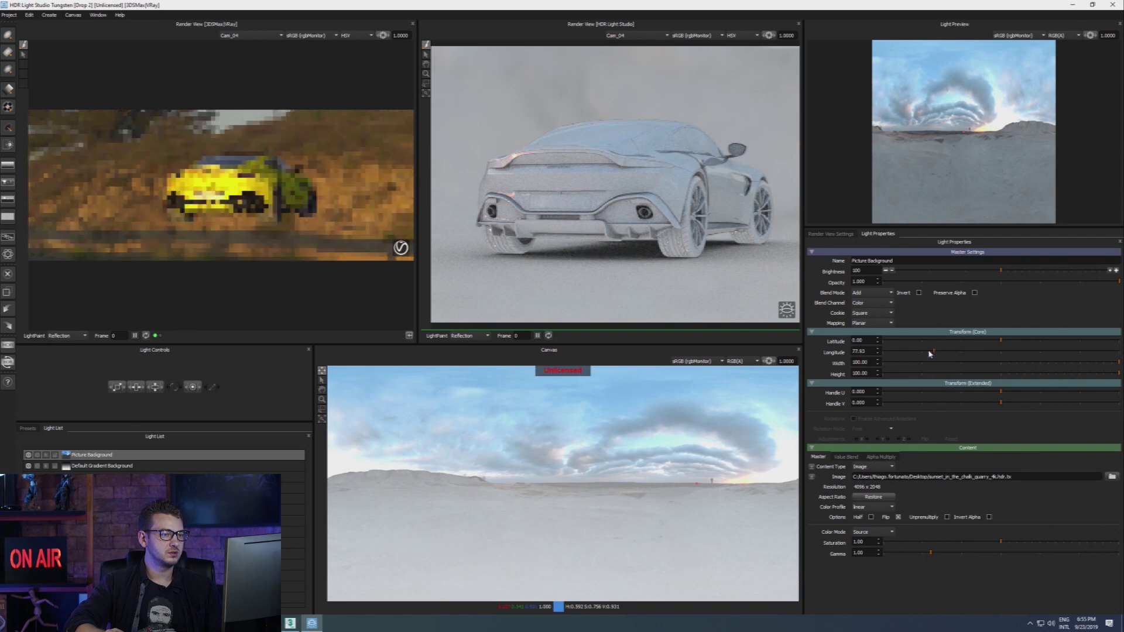
pyautogui.click(925, 352)
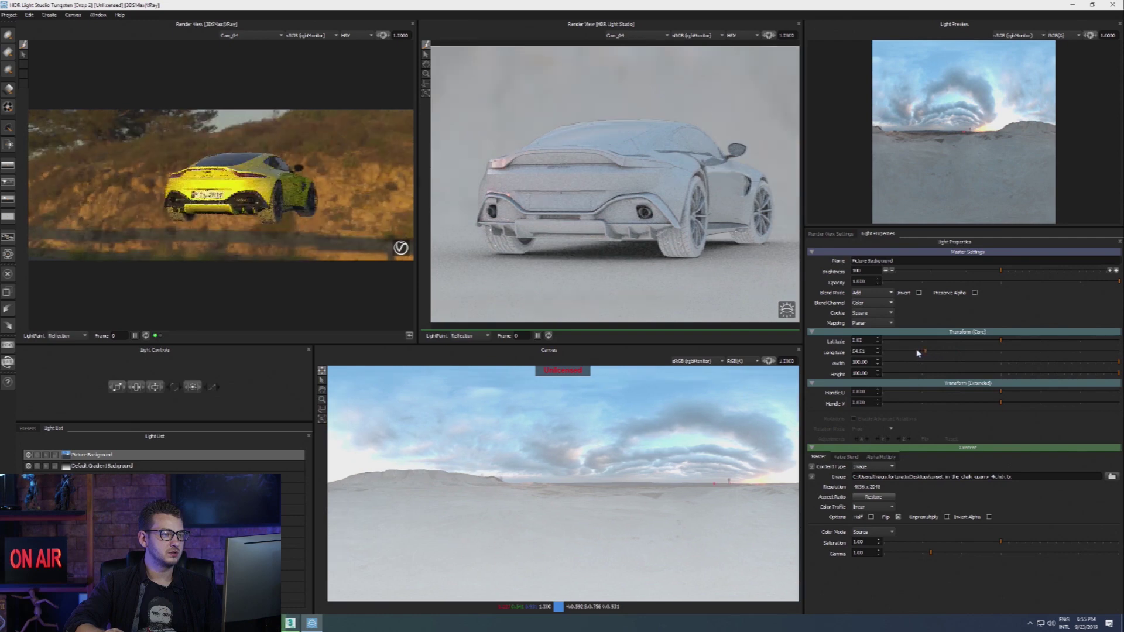
pyautogui.click(918, 352)
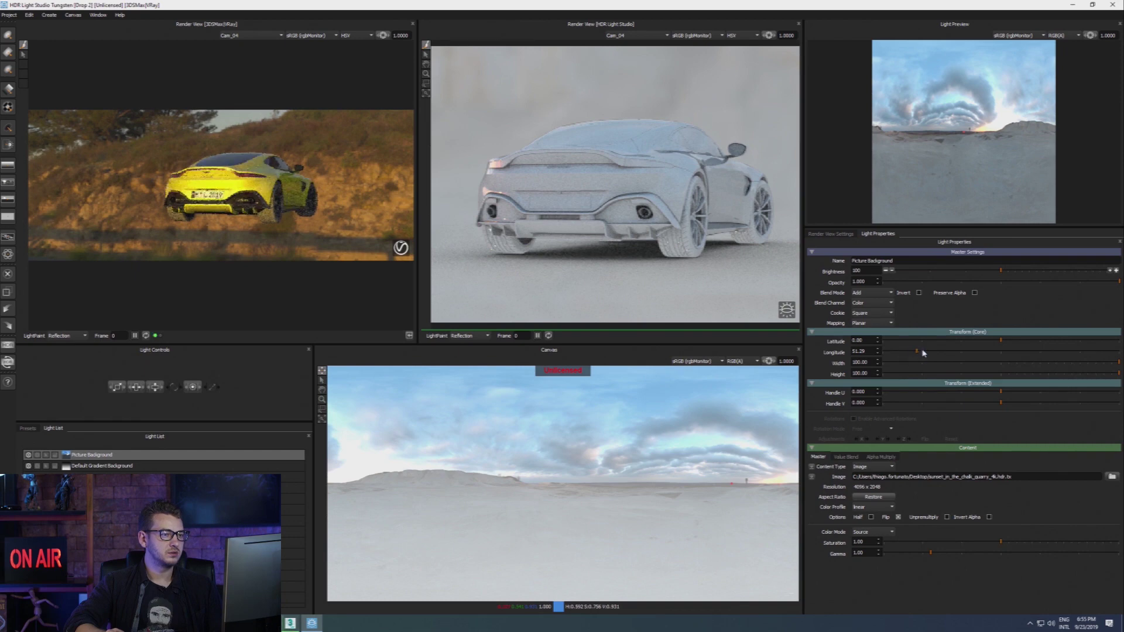
pyautogui.moveTo(925, 354); pyautogui.dragTo(927, 354)
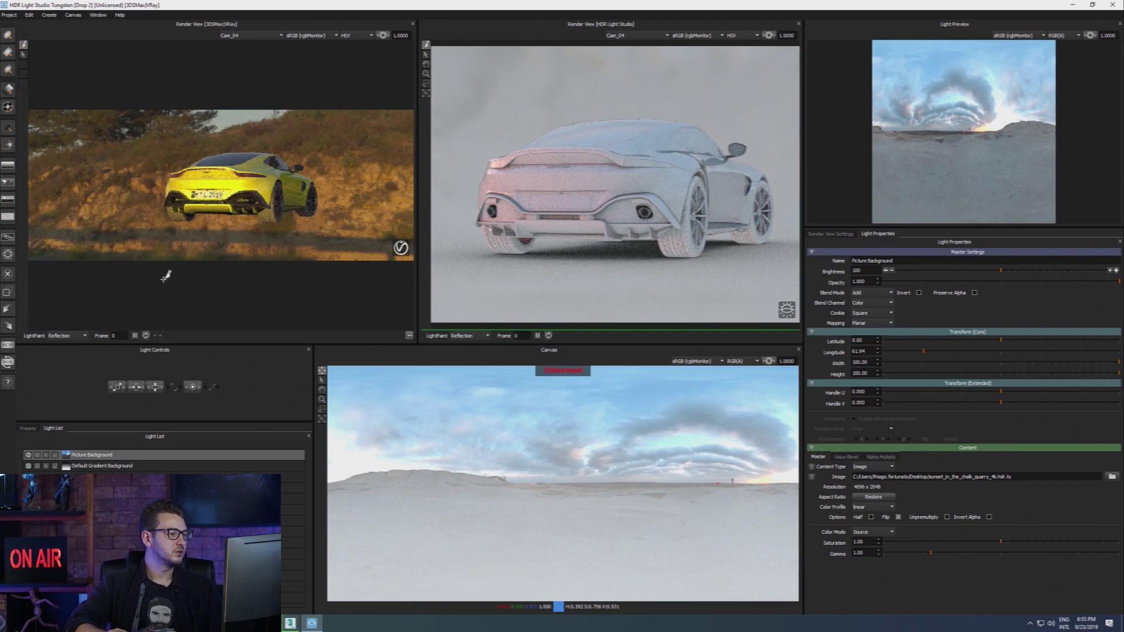
# Pause the 3DSMax|VRay render view and narrow it to give the HDR Light Studio render view more room.
pyautogui.click(136, 336)
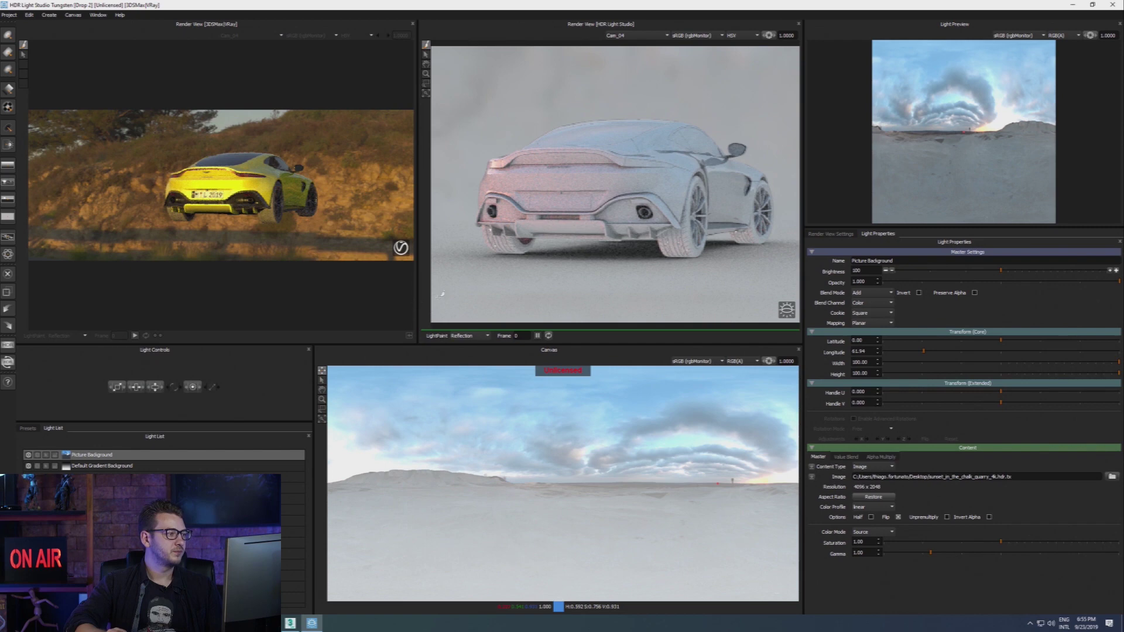
pyautogui.moveTo(417, 266); pyautogui.dragTo(131, 255)
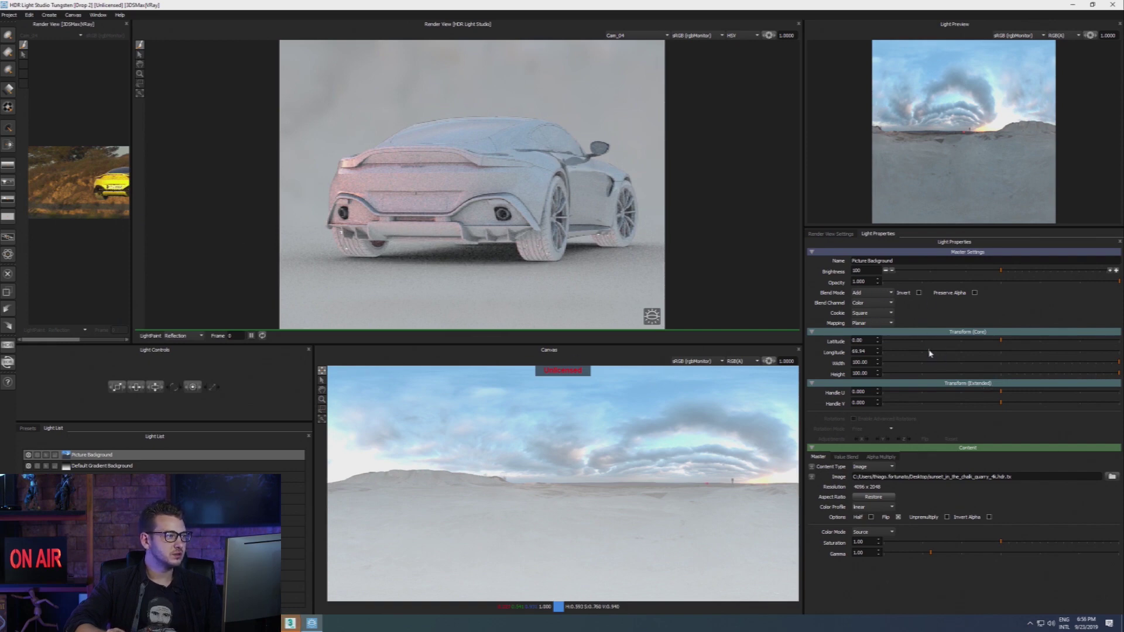
# Rotate the picture background further, to a longitude of about 21.31.
pyautogui.moveTo(931, 354); pyautogui.dragTo(903, 352)
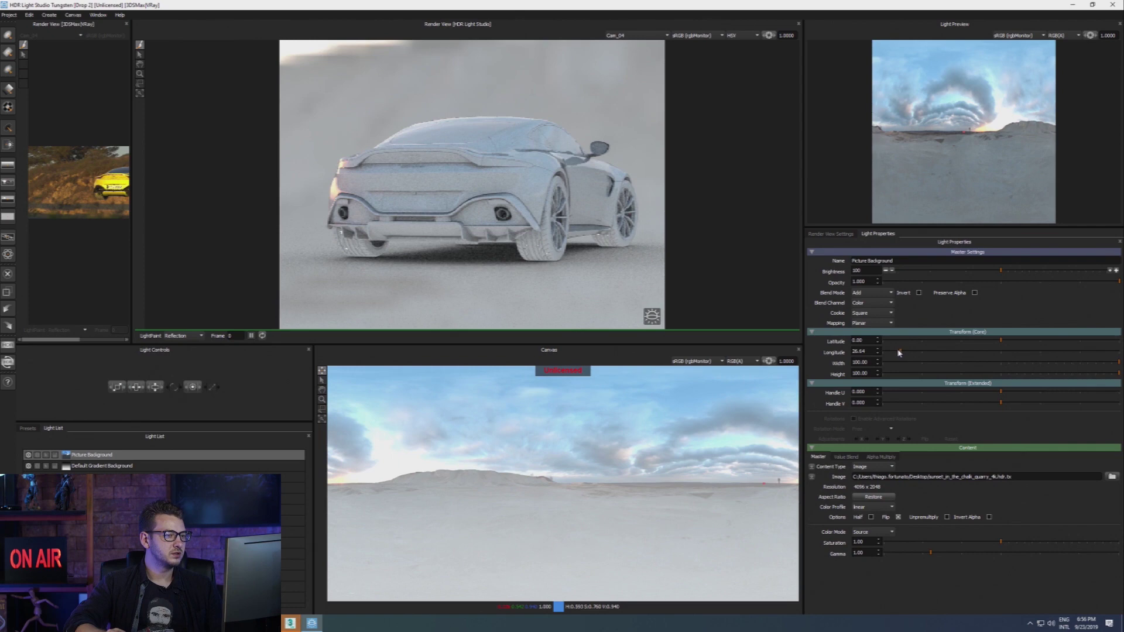
pyautogui.moveTo(898, 353); pyautogui.dragTo(900, 353)
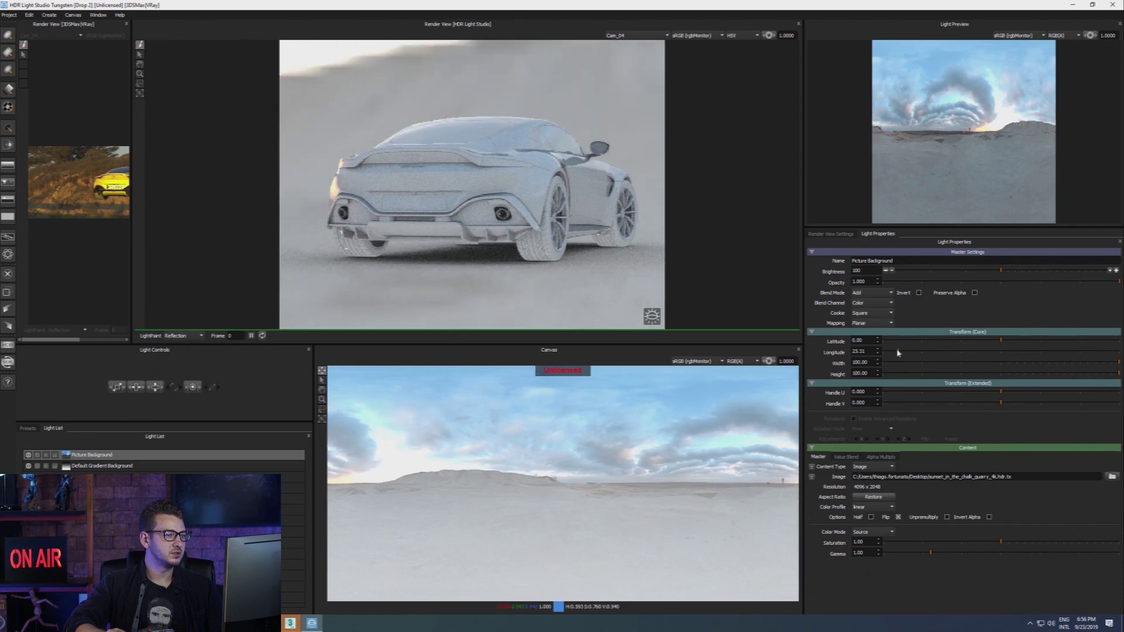
pyautogui.moveTo(899, 353); pyautogui.dragTo(897, 352)
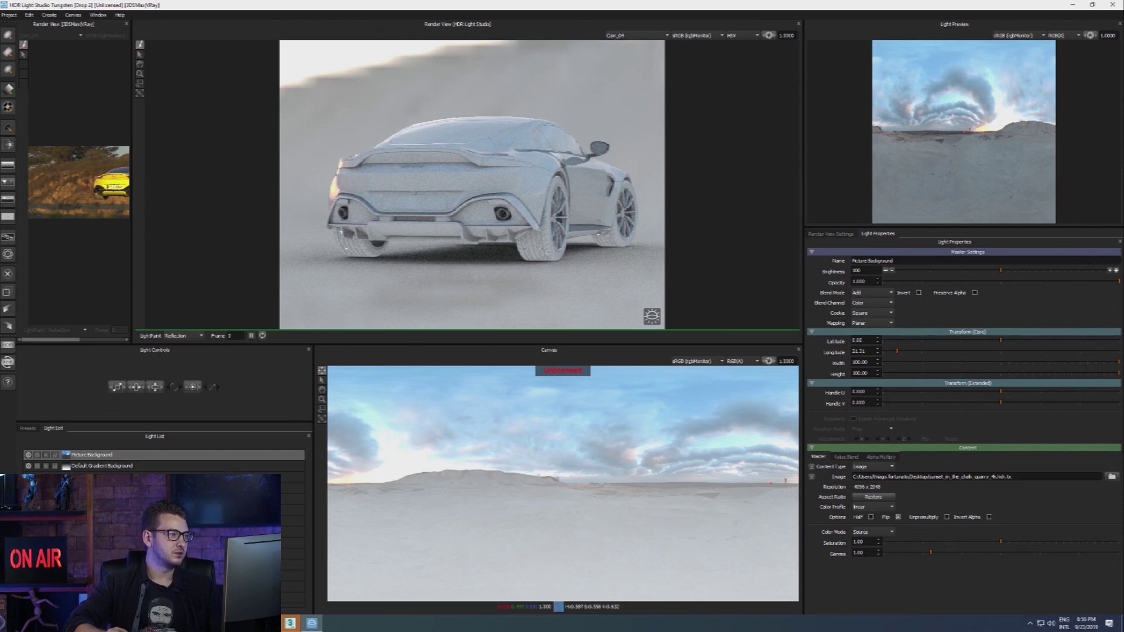
# Turn off the default gradient and picture backgrounds, and add the Medium Softbox Diffused studio light preset onto the car in the render view.
pyautogui.click(28, 467)
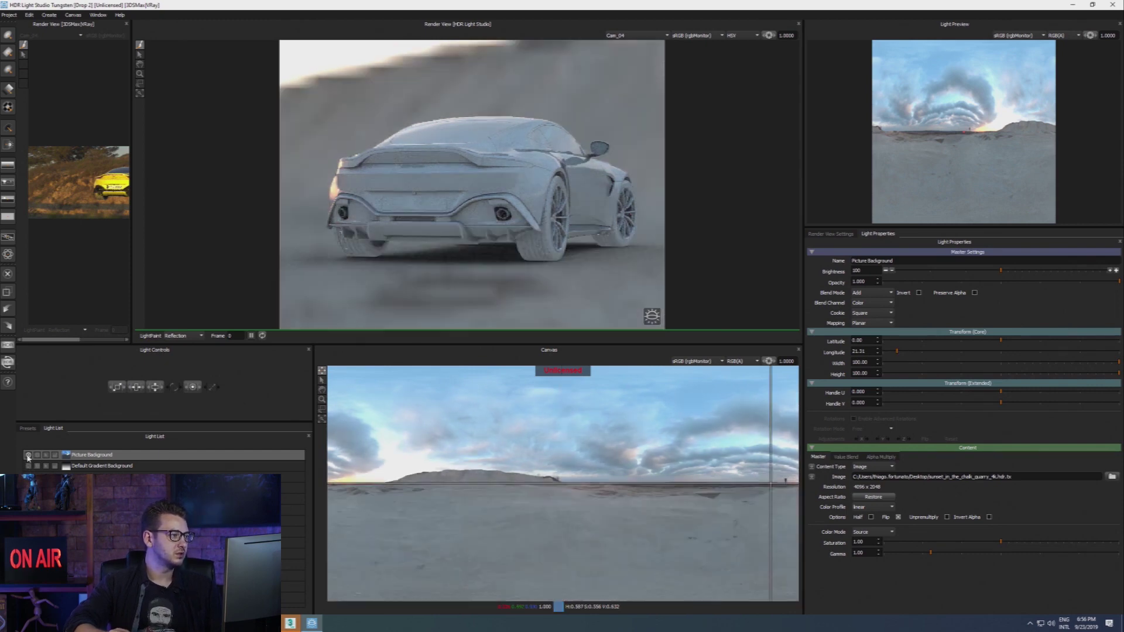
pyautogui.click(28, 455)
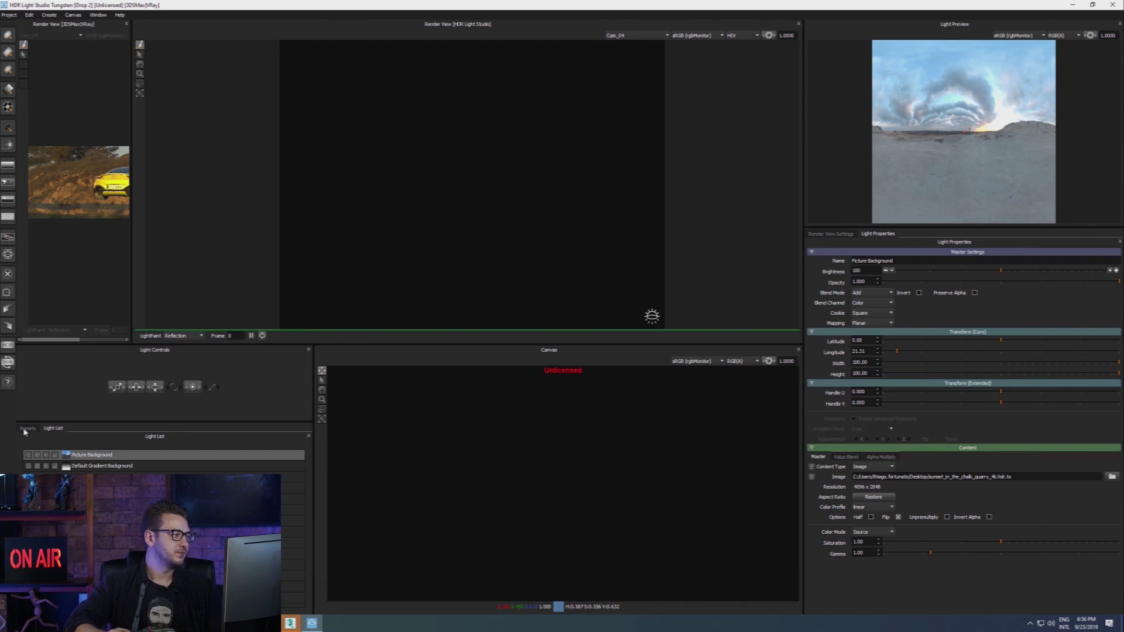
pyautogui.click(25, 429)
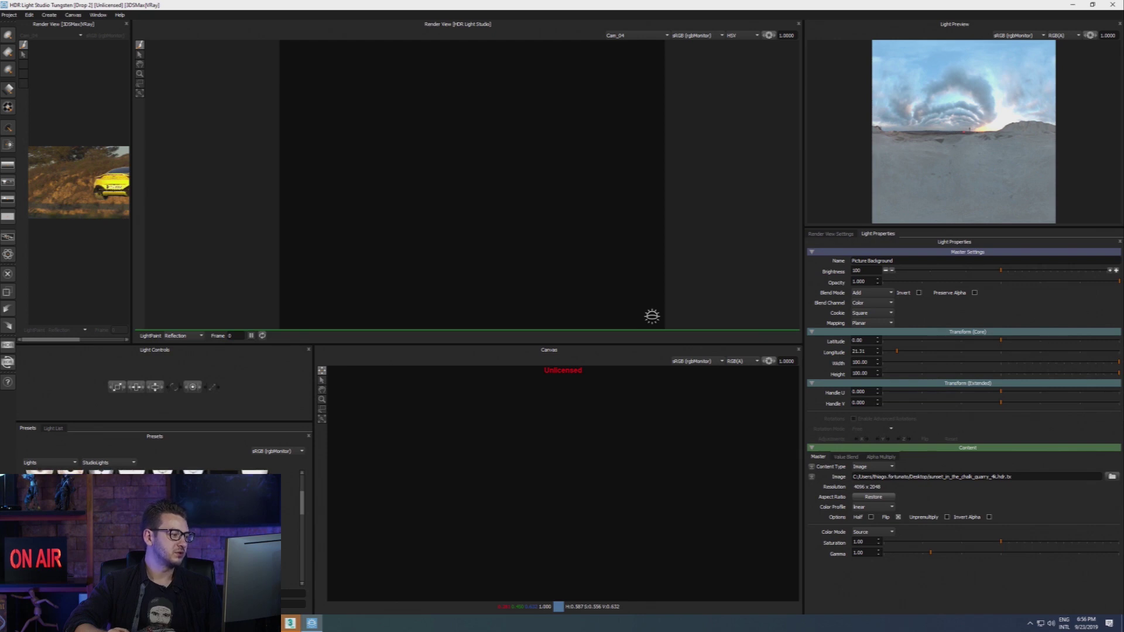
pyautogui.moveTo(193, 486); pyautogui.dragTo(494, 183)
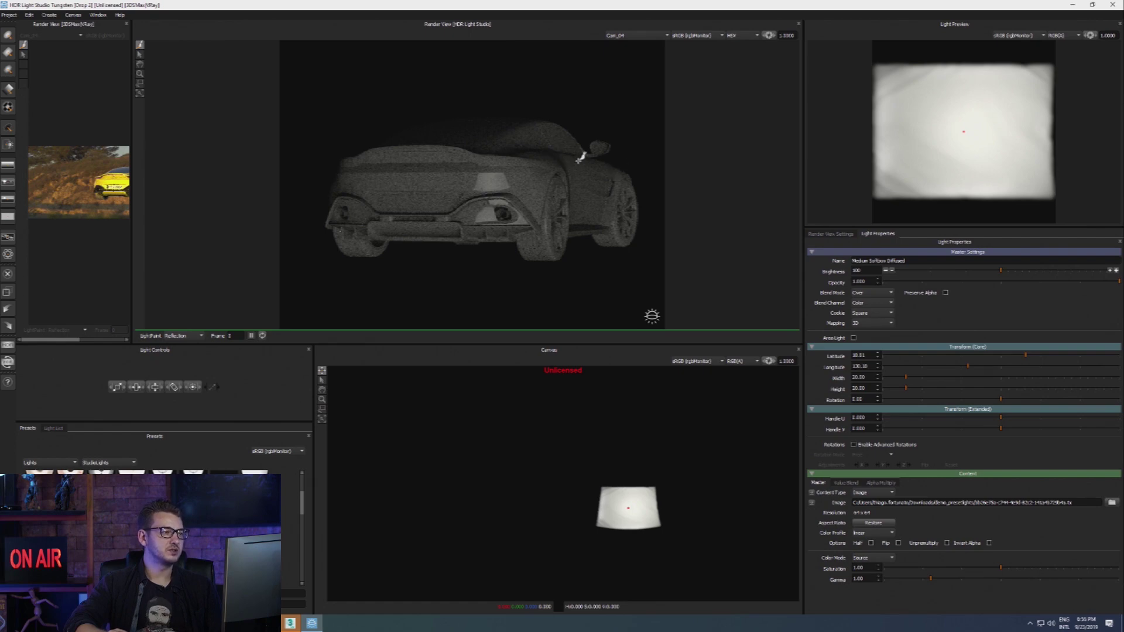
# Reposition the softbox with reflection LightPaint on the car's side, roof, rear window, tail and mirror, ending on the rear fender.
pyautogui.click(579, 159)
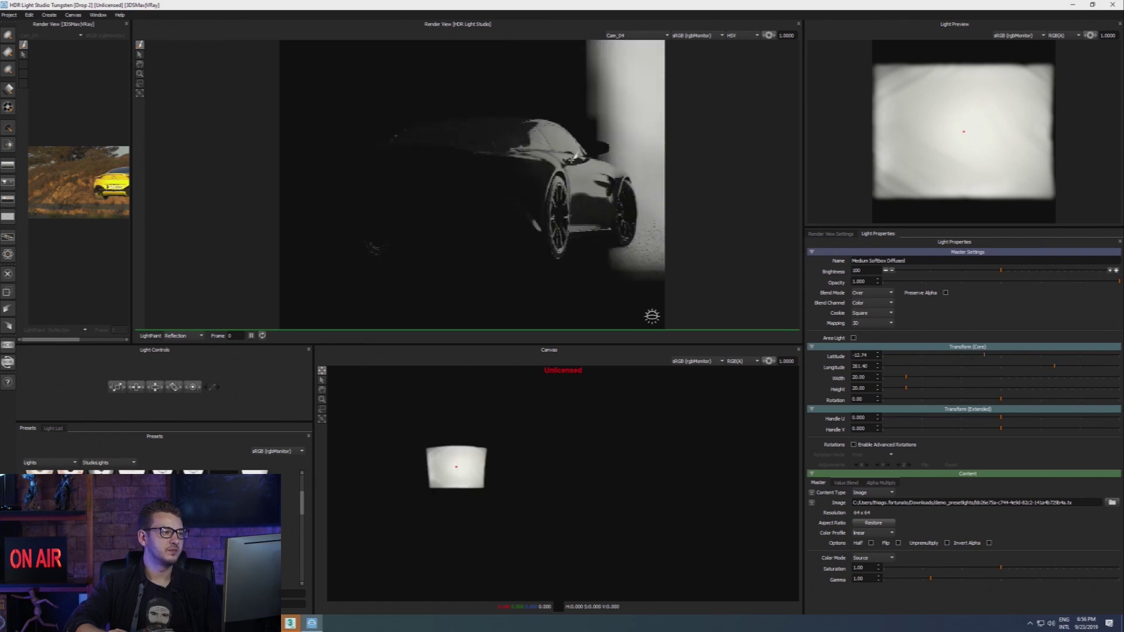
pyautogui.click(522, 153)
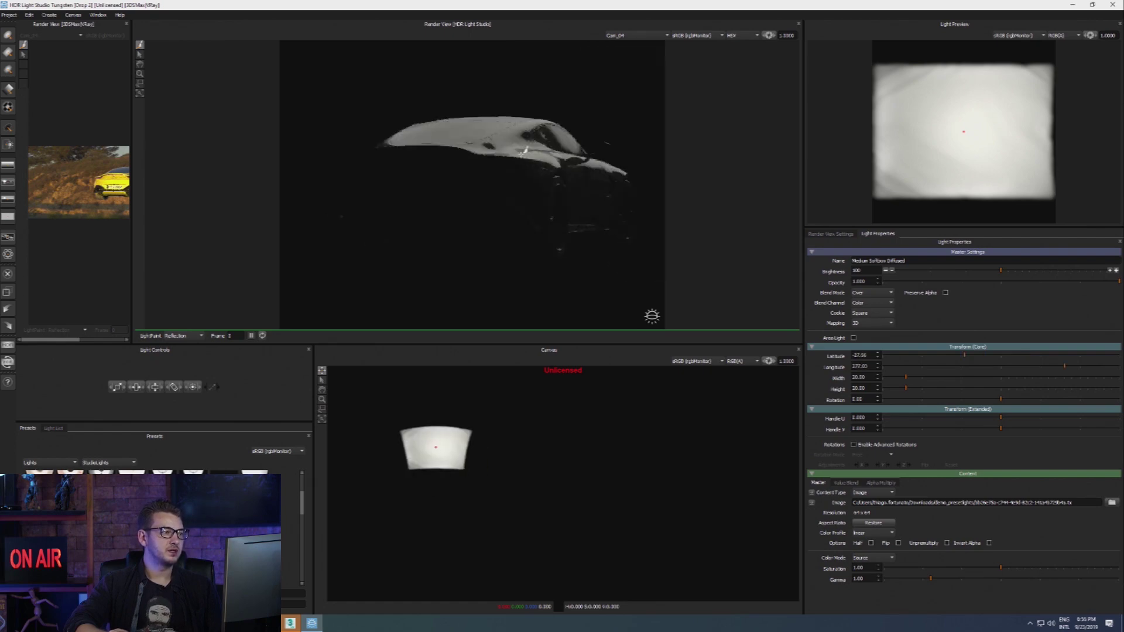
pyautogui.click(475, 154)
pyautogui.click(419, 154)
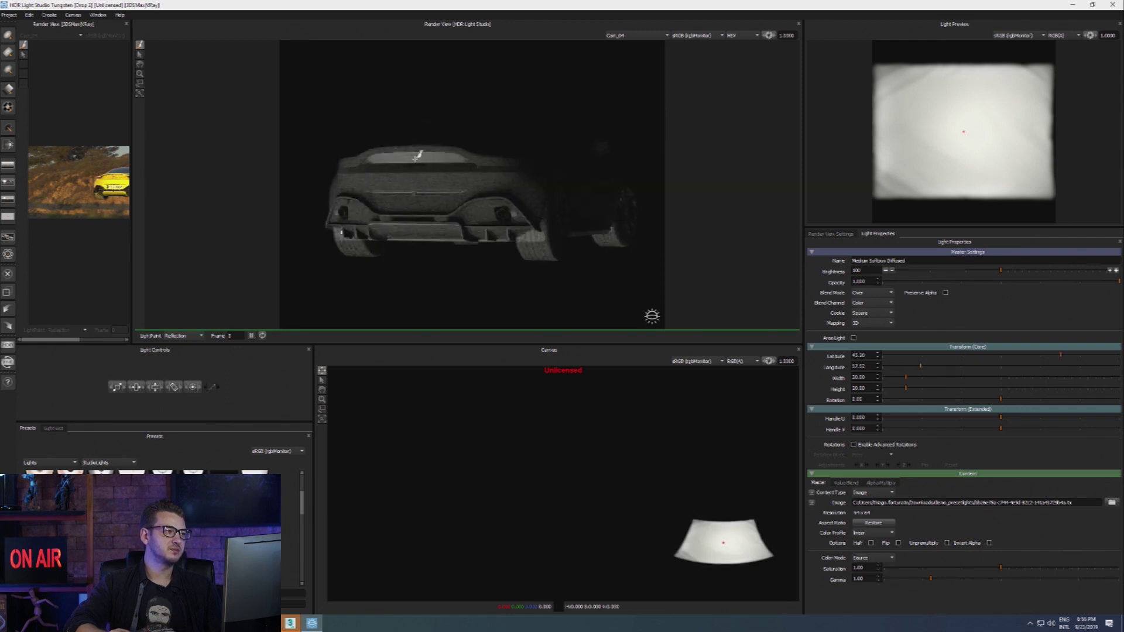
pyautogui.click(344, 169)
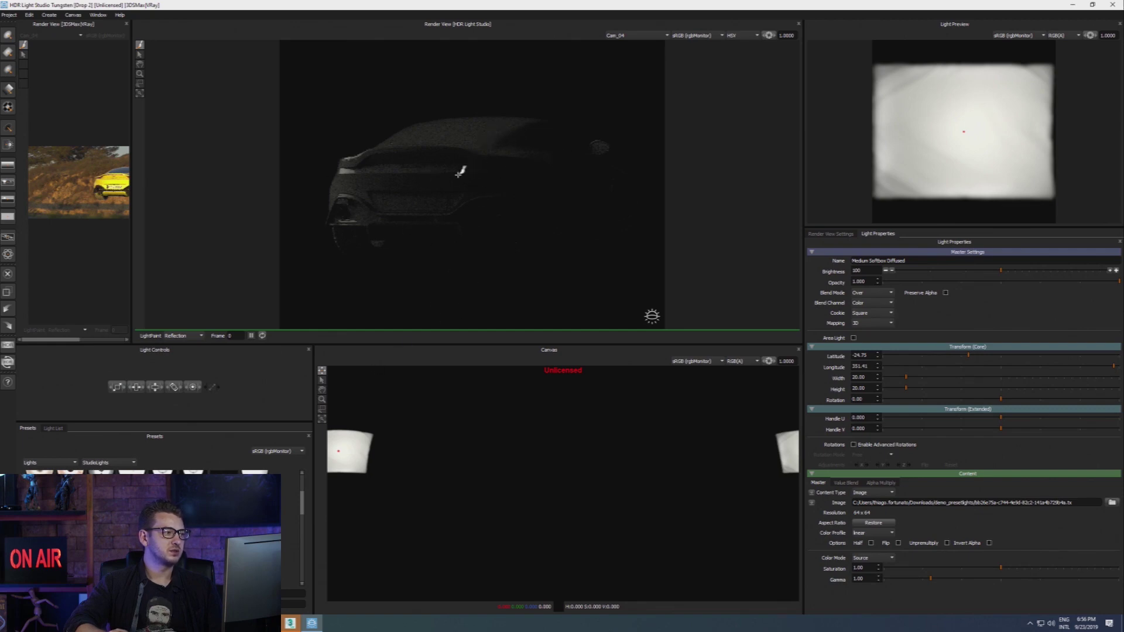
pyautogui.click(603, 143)
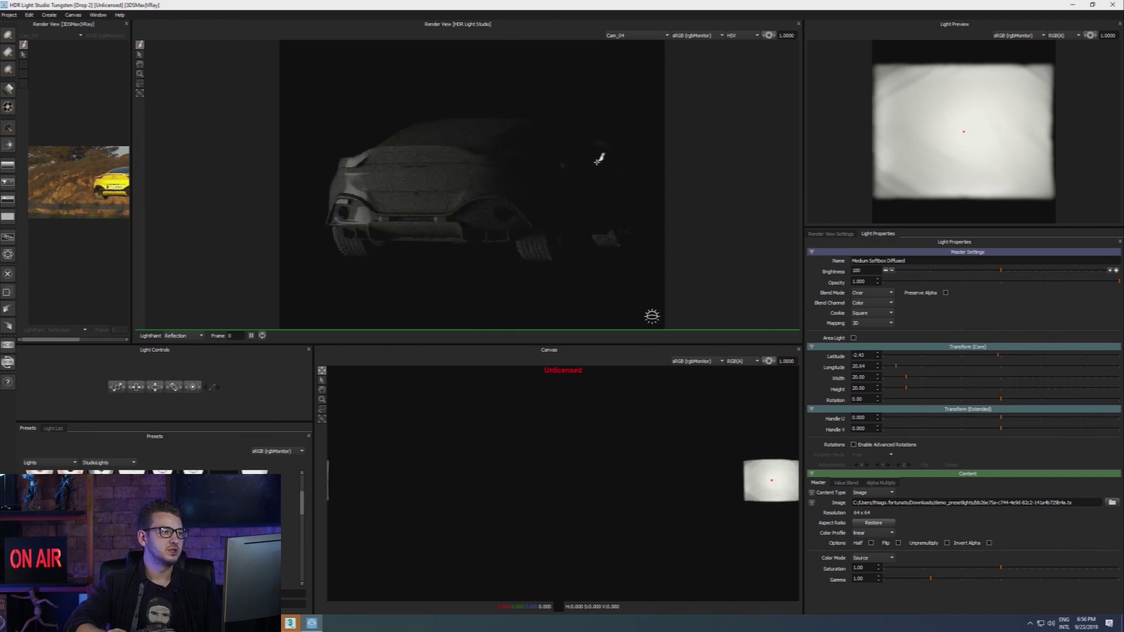
pyautogui.click(606, 179)
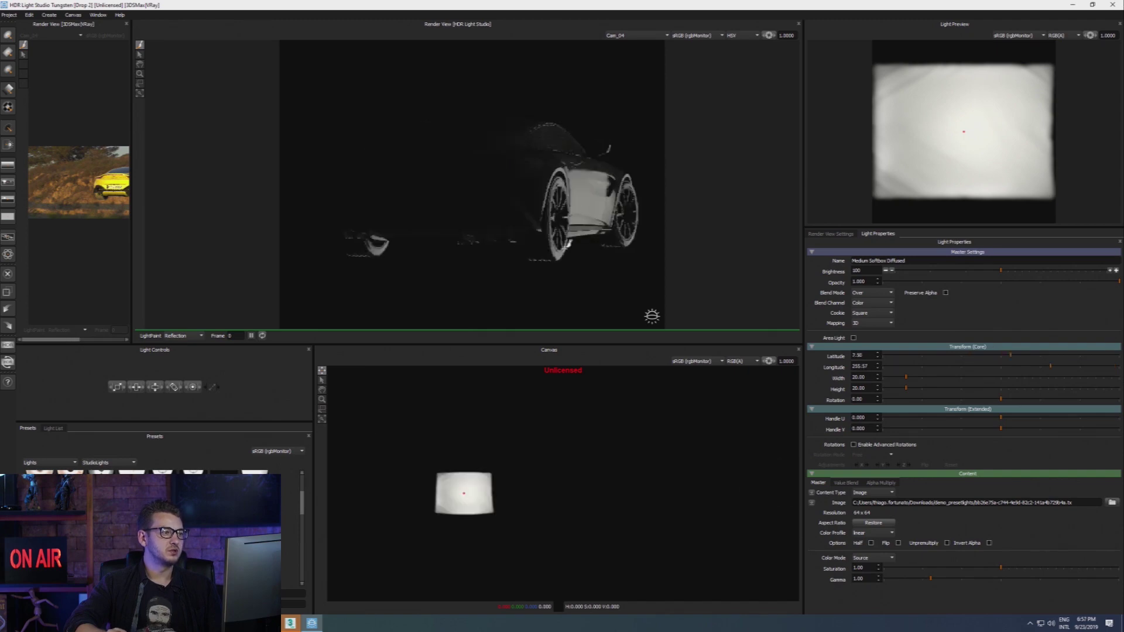
pyautogui.click(523, 176)
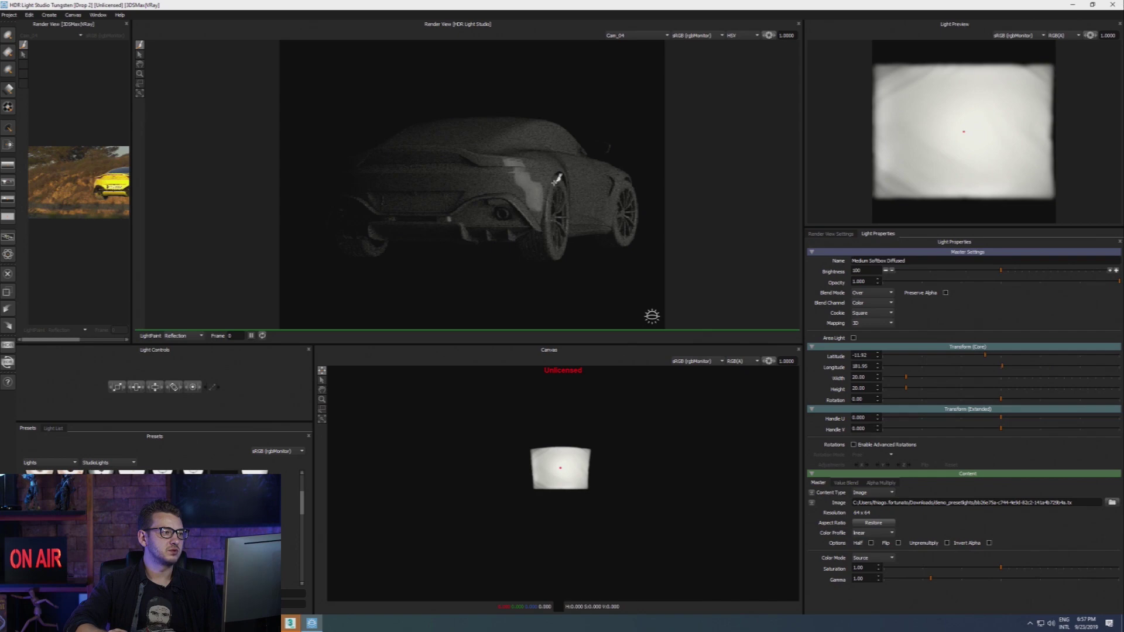
# Reposition the Medium Softbox Diffused light with reflection LightPaint across the car's rear panel, ending on the upper edge of the tail.
pyautogui.click(496, 175)
pyautogui.click(462, 177)
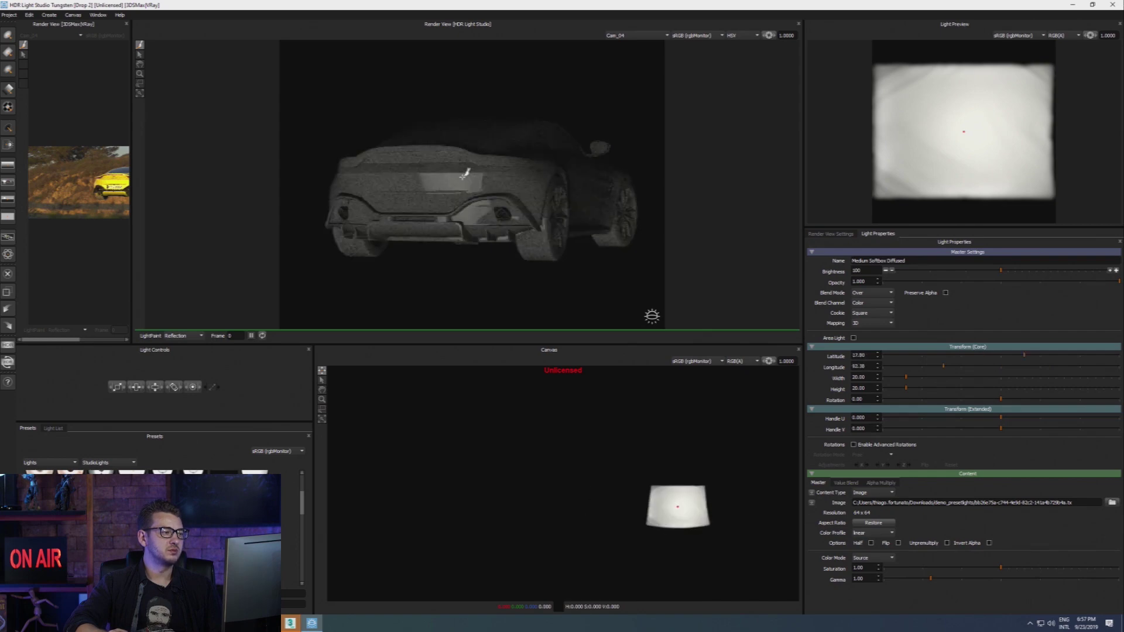
pyautogui.click(420, 178)
pyautogui.click(405, 177)
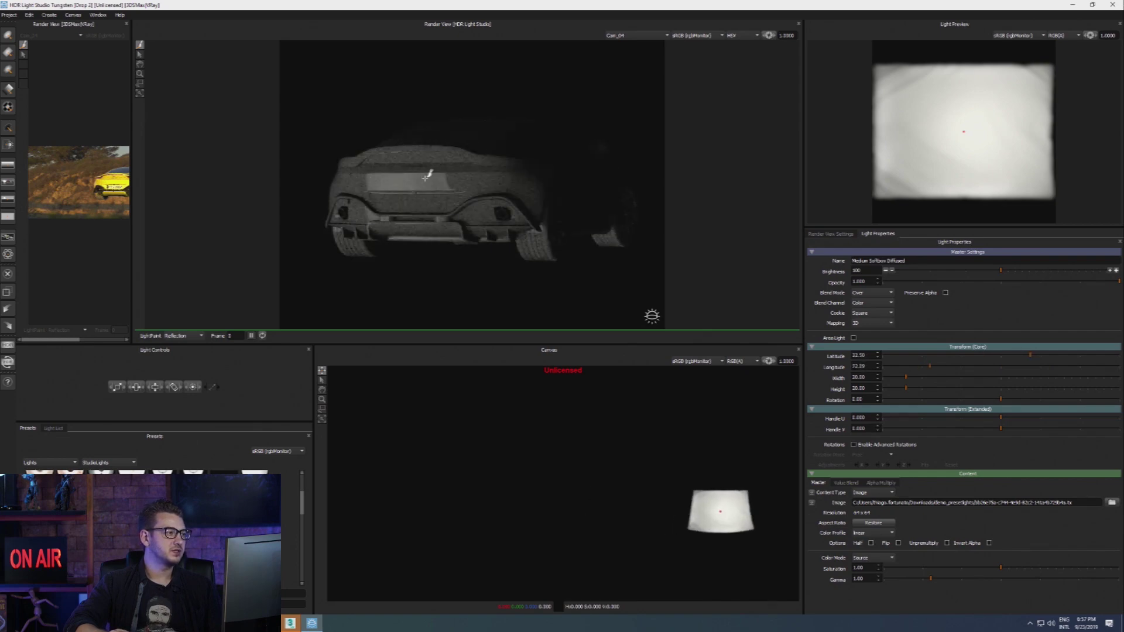
pyautogui.click(427, 177)
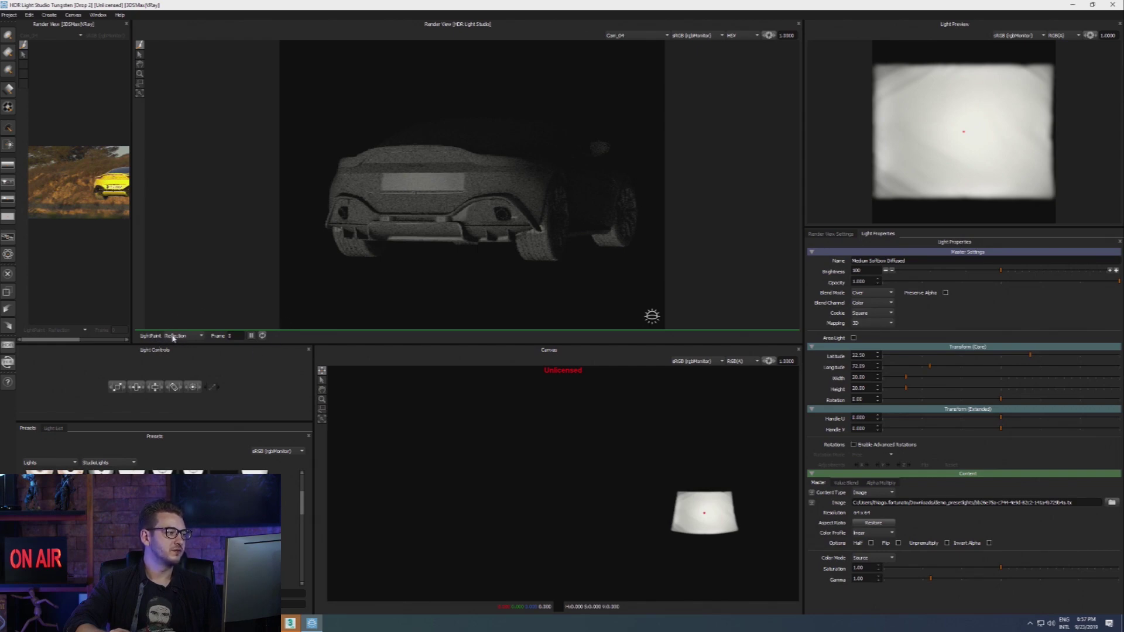
pyautogui.click(410, 154)
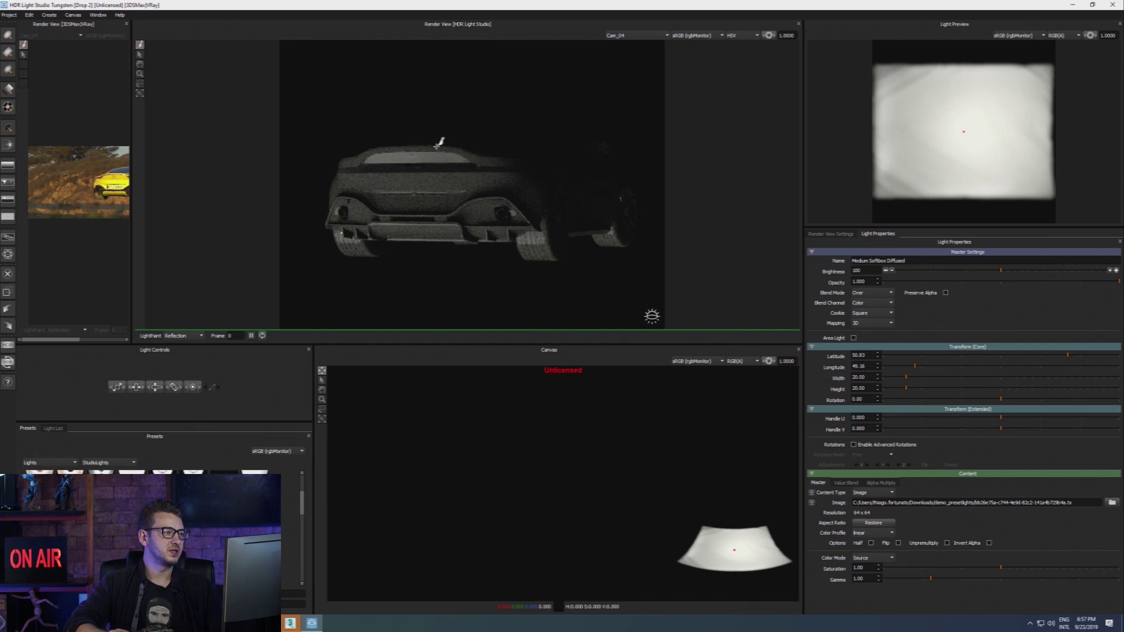
# Switch LightPaint to Illumination and reposition the softbox on the car's rear left corner, right rear fender and side window.
pyautogui.click(176, 336)
pyautogui.click(188, 350)
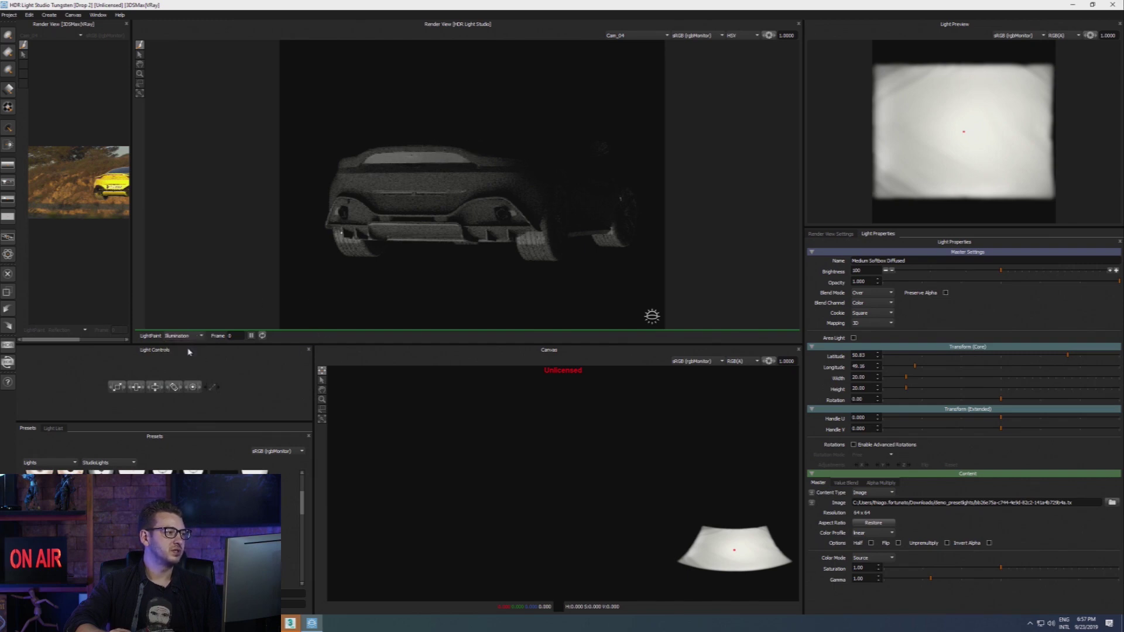
pyautogui.click(367, 169)
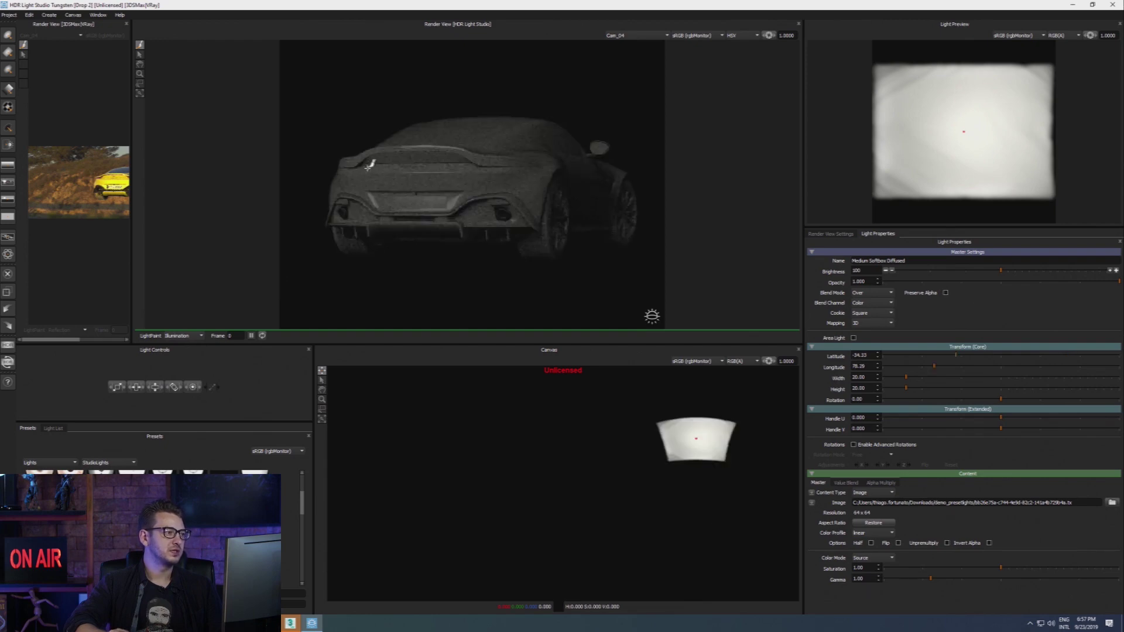
pyautogui.click(355, 168)
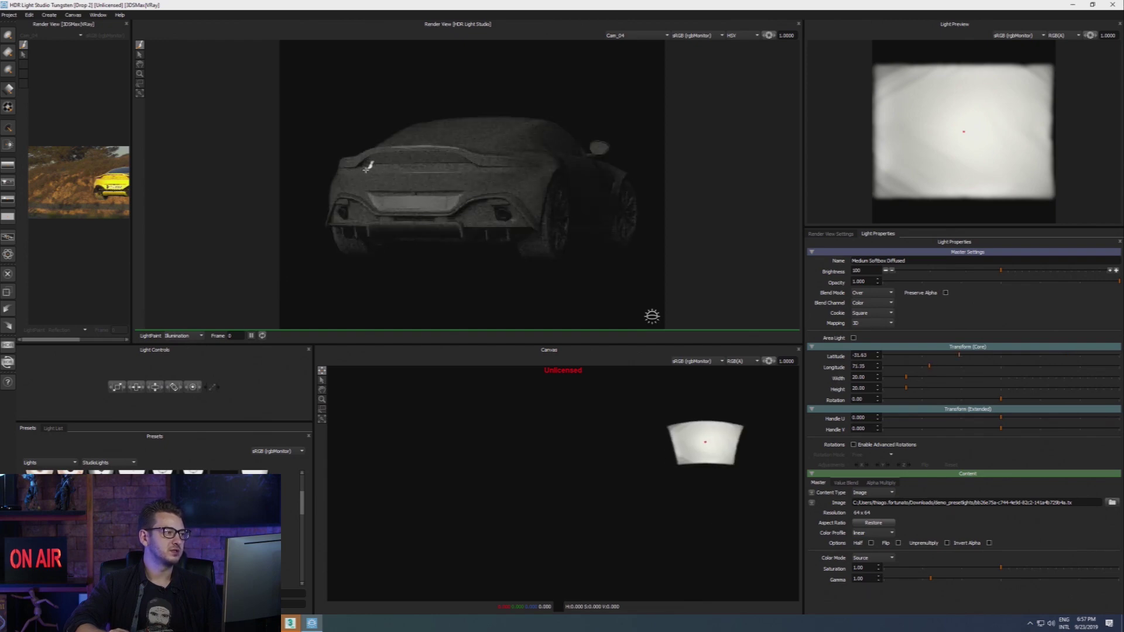
pyautogui.click(369, 167)
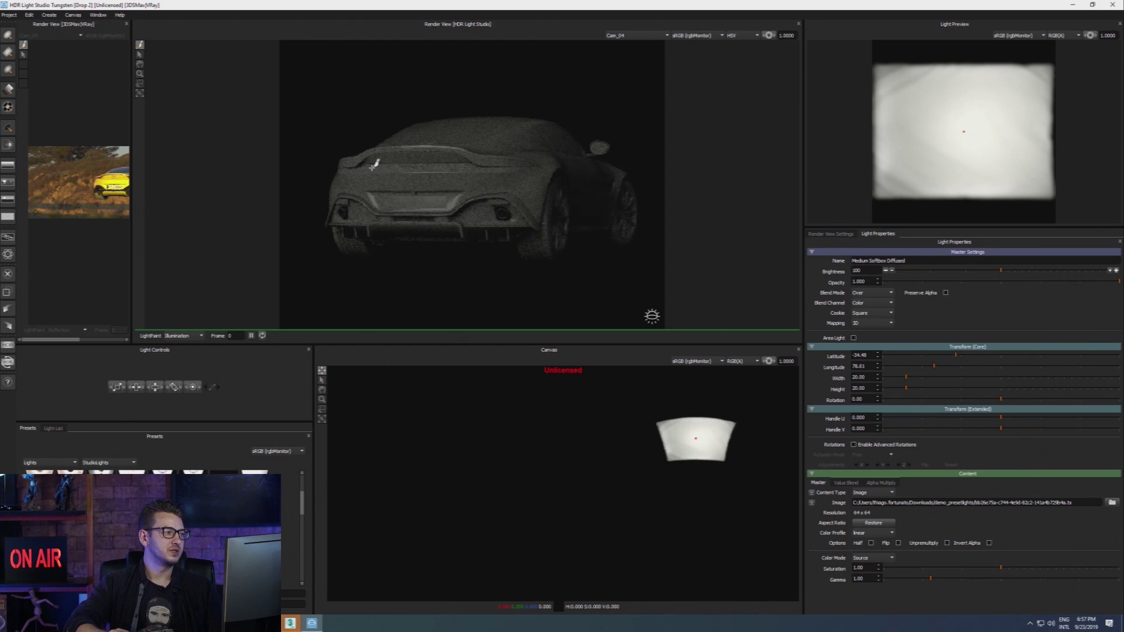
pyautogui.click(542, 182)
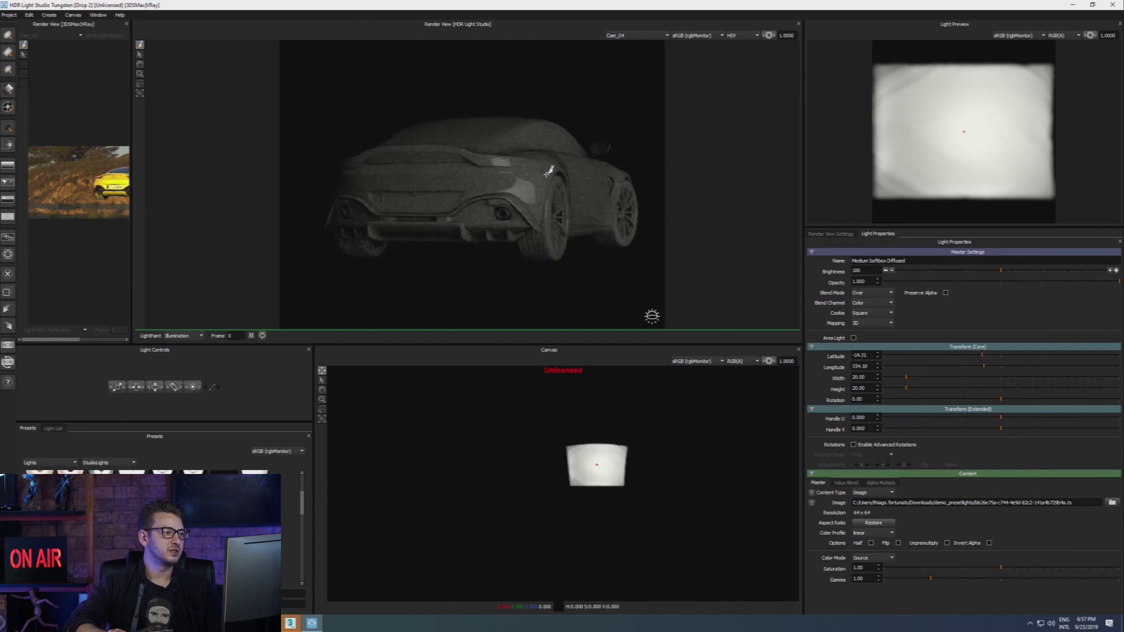
pyautogui.moveTo(580, 164); pyautogui.dragTo(564, 153)
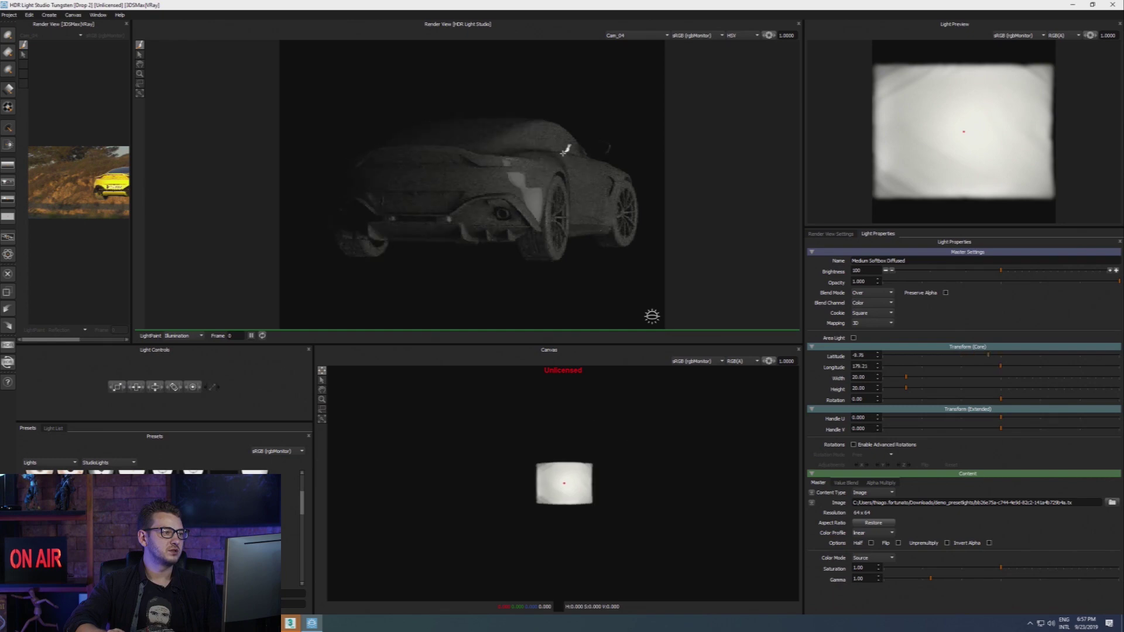
# Reposition the softbox with illumination LightPaint on the tail and roof, ending on the rear left corner at about latitude -23.87, longitude 58.94.
pyautogui.click(383, 153)
pyautogui.moveTo(383, 153); pyautogui.dragTo(414, 199)
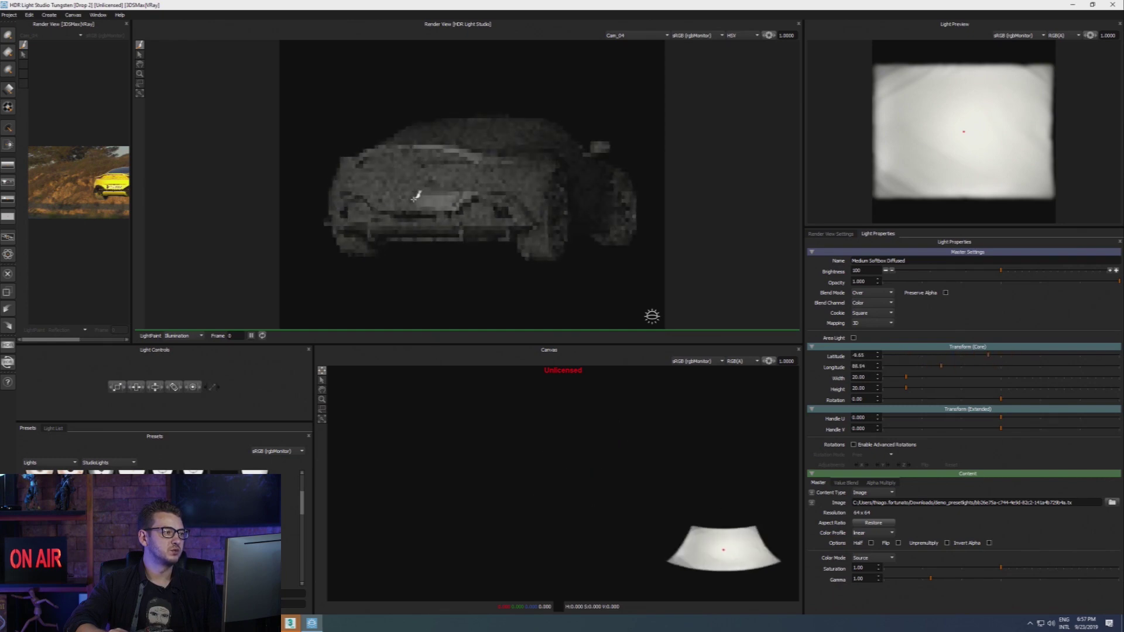
pyautogui.moveTo(539, 194); pyautogui.dragTo(420, 125)
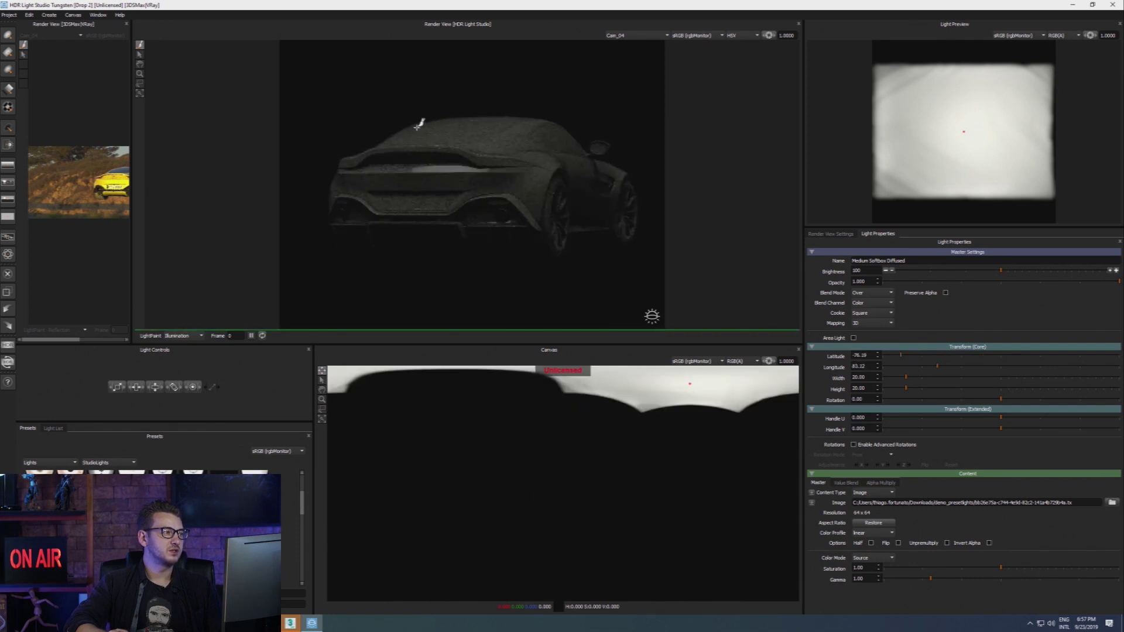
pyautogui.click(341, 169)
pyautogui.click(339, 173)
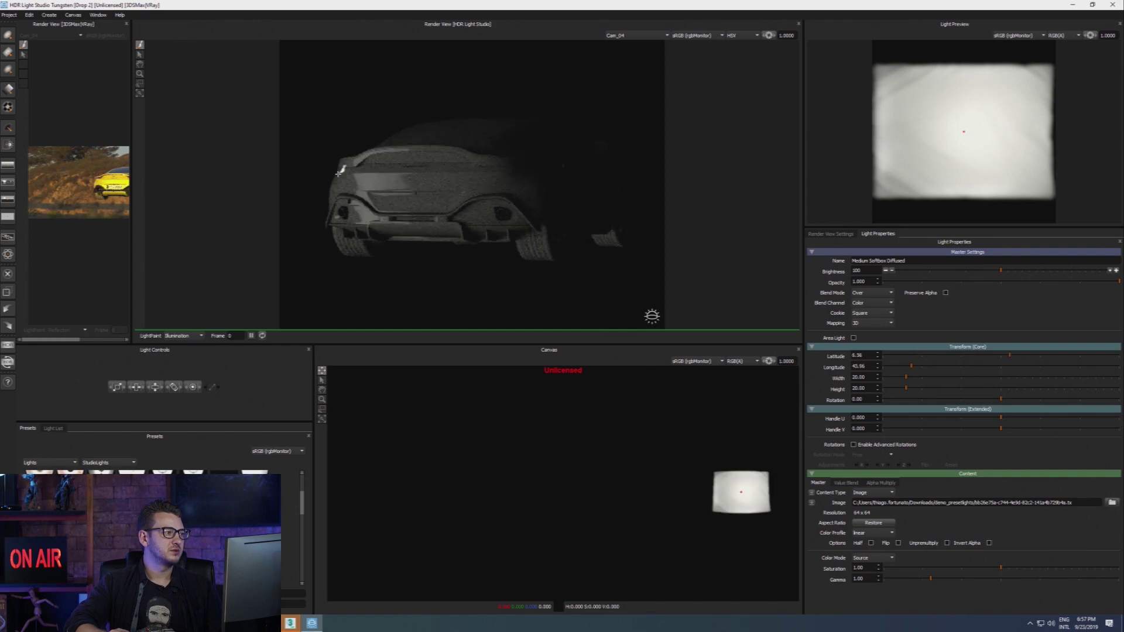
pyautogui.click(340, 170)
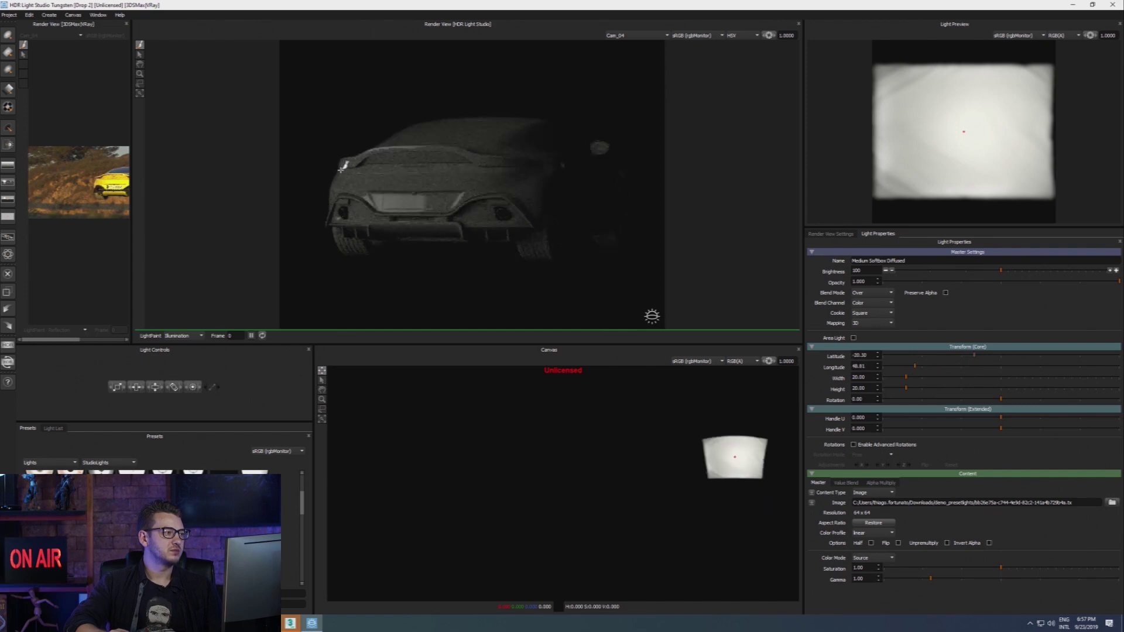
pyautogui.click(346, 168)
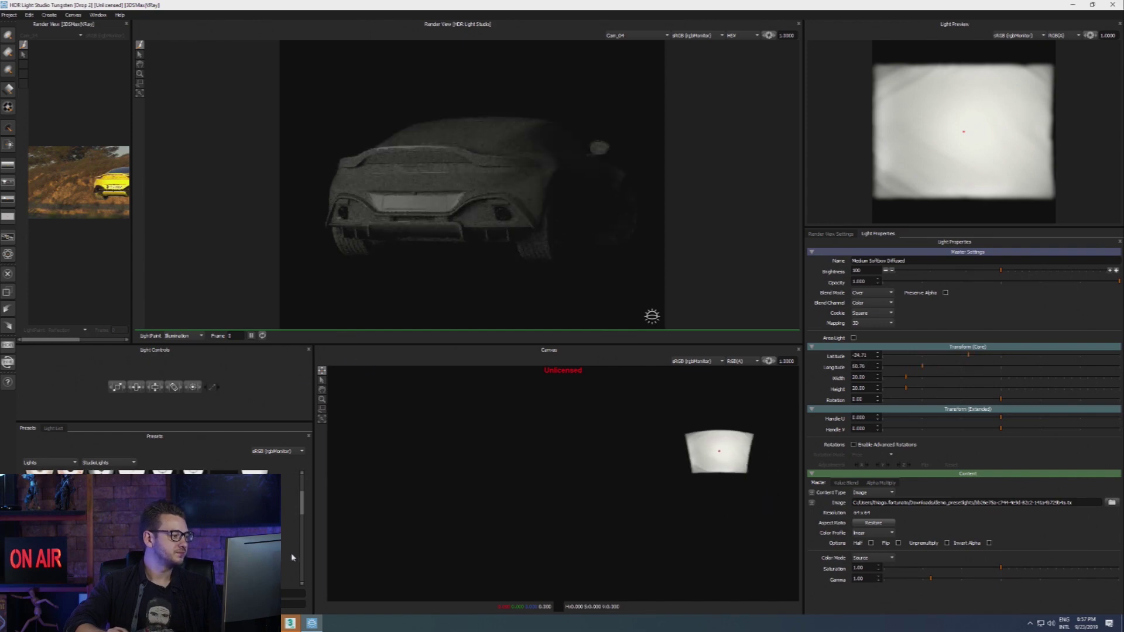
pyautogui.click(345, 168)
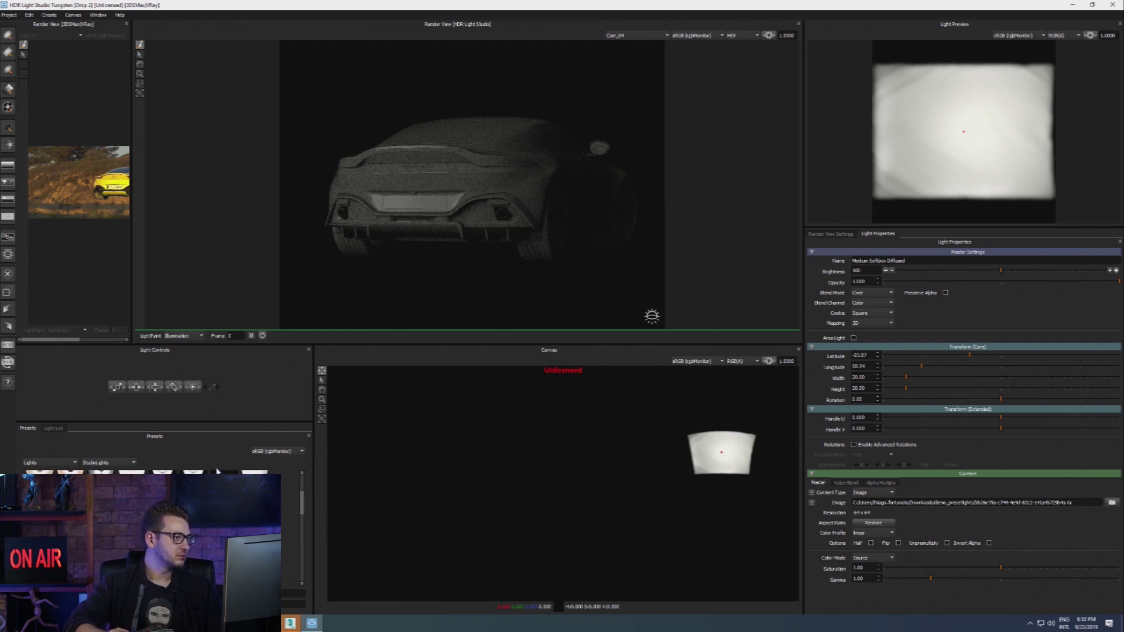
# Add the Round Half Bright studio light preset onto the car's side and reposition it around the side window.
pyautogui.scroll(-2, 158, 527)
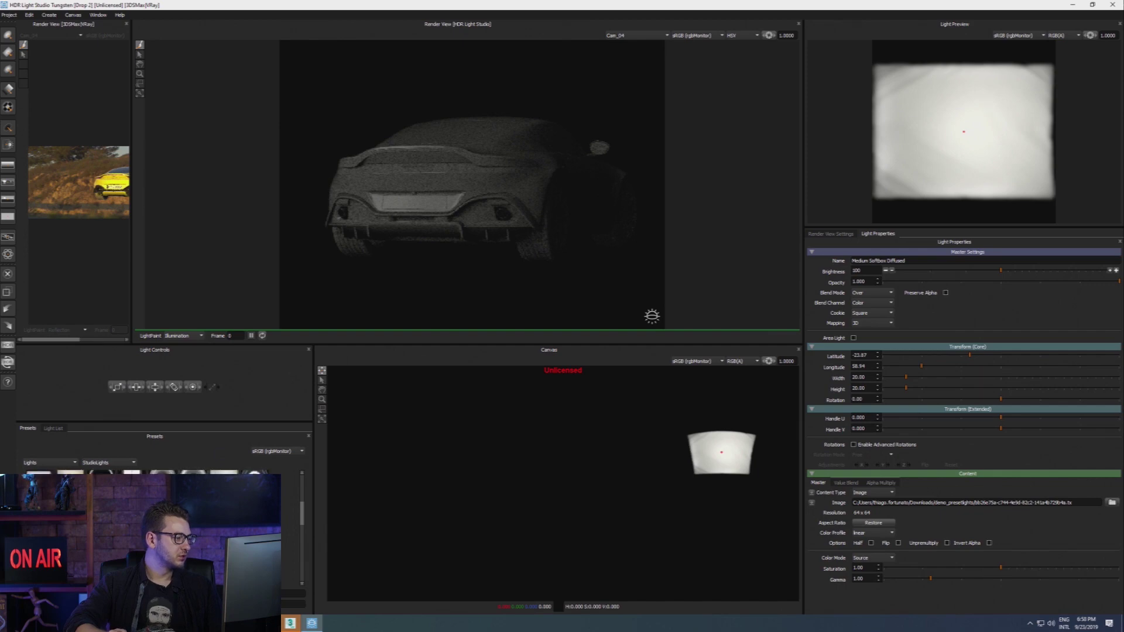
pyautogui.scroll(-1, 158, 527)
pyautogui.scroll(-1, 158, 527)
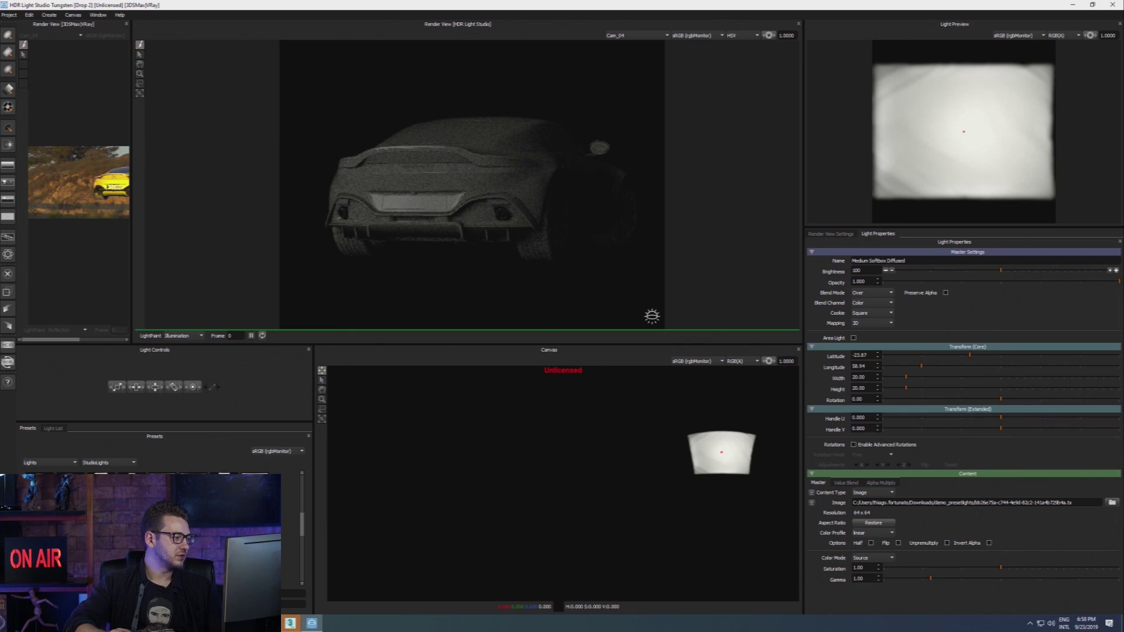
pyautogui.moveTo(529, 182); pyautogui.dragTo(598, 166)
pyautogui.click(531, 146)
pyautogui.moveTo(500, 139); pyautogui.dragTo(586, 152)
# Switch LightPaint to Reflection and reposition the Round Half Bright light along the car's side and window, to about latitude -15.87, longitude 274.64.
pyautogui.click(175, 335)
pyautogui.click(176, 350)
pyautogui.click(584, 182)
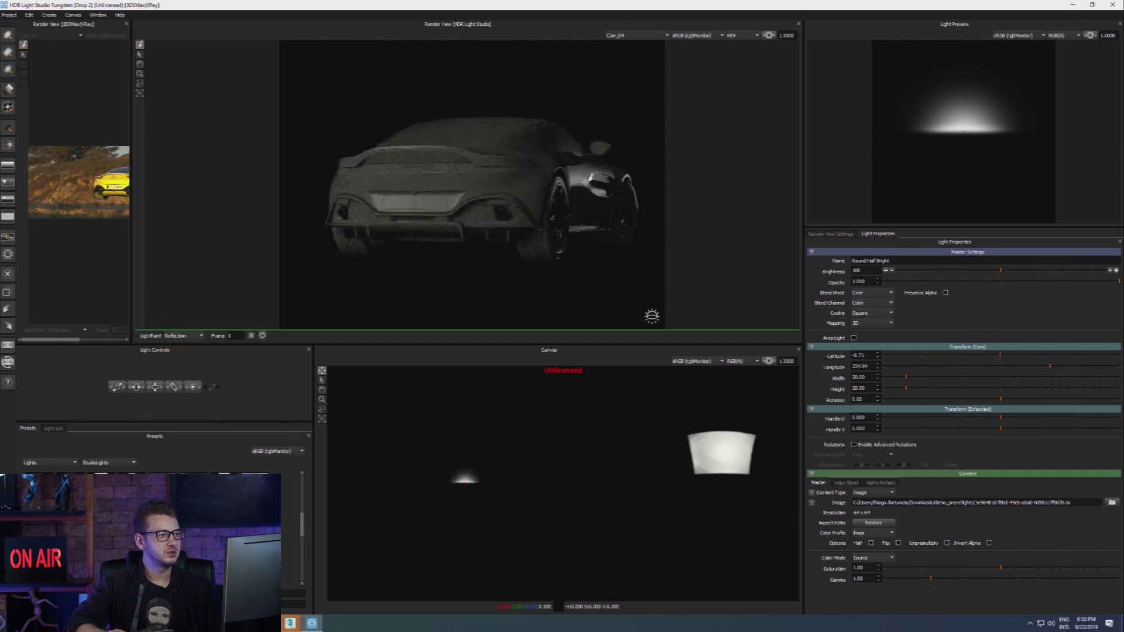
pyautogui.click(592, 162)
pyautogui.click(596, 162)
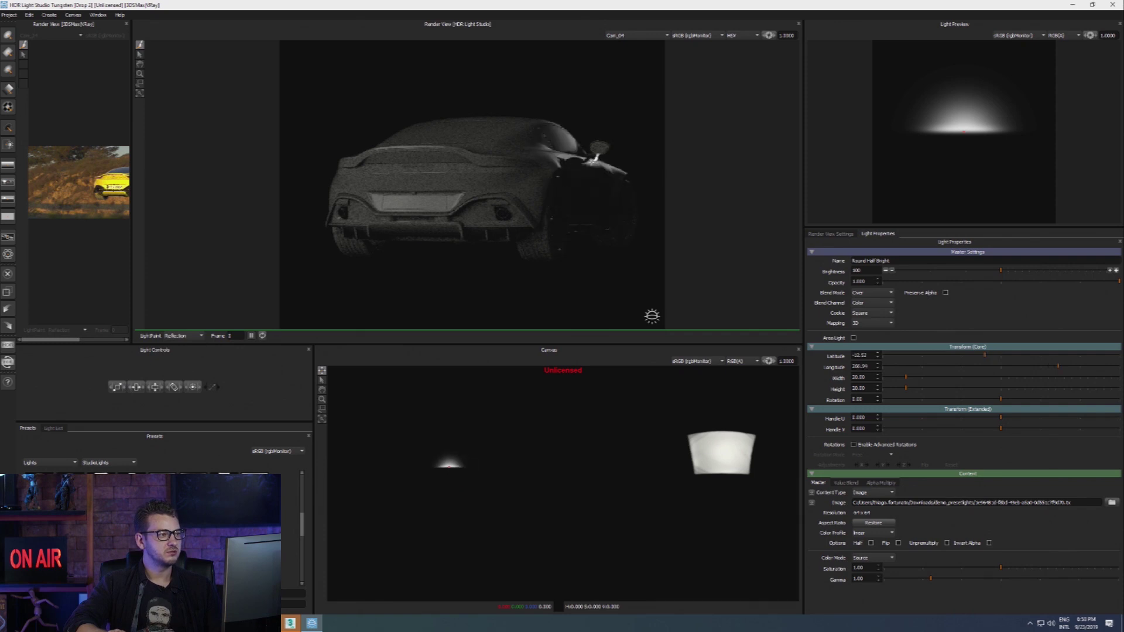
pyautogui.click(594, 163)
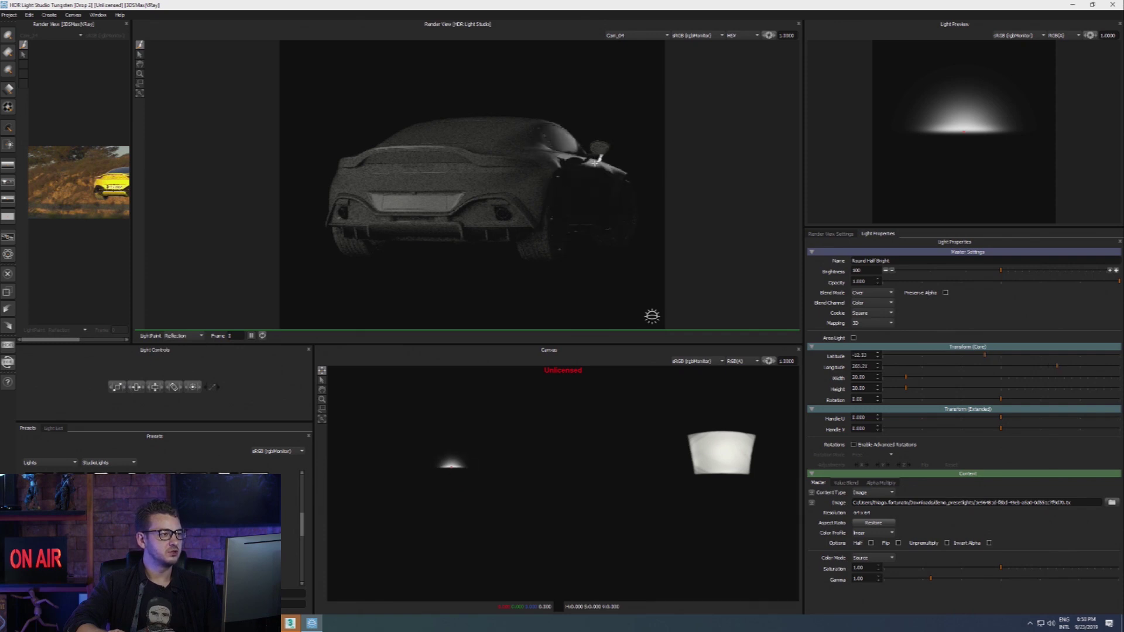
pyautogui.click(554, 153)
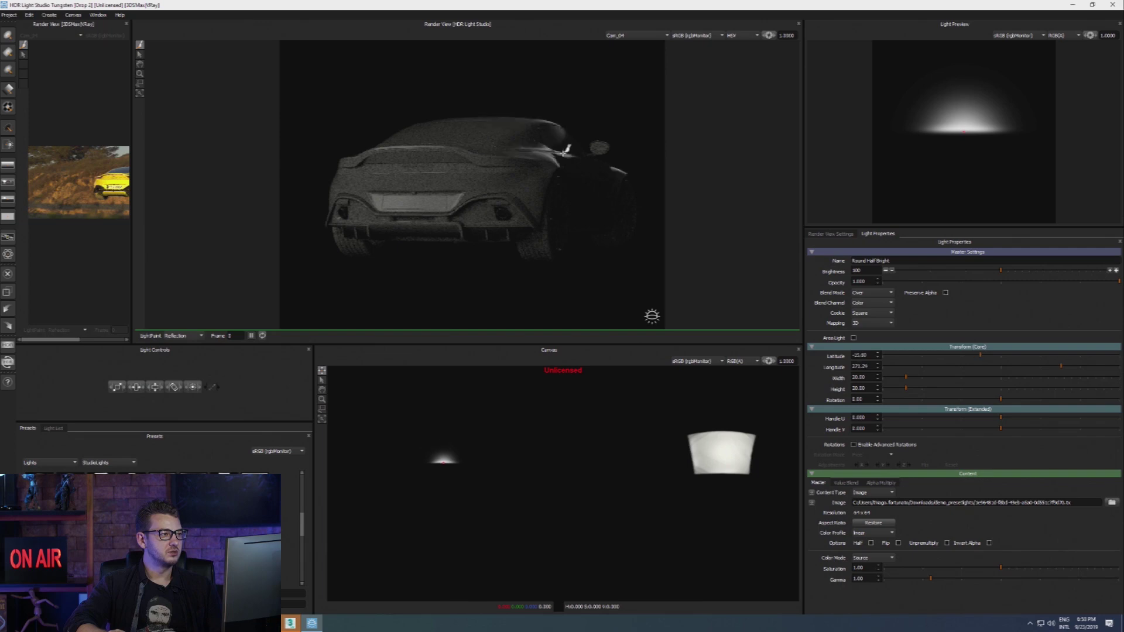
pyautogui.click(564, 151)
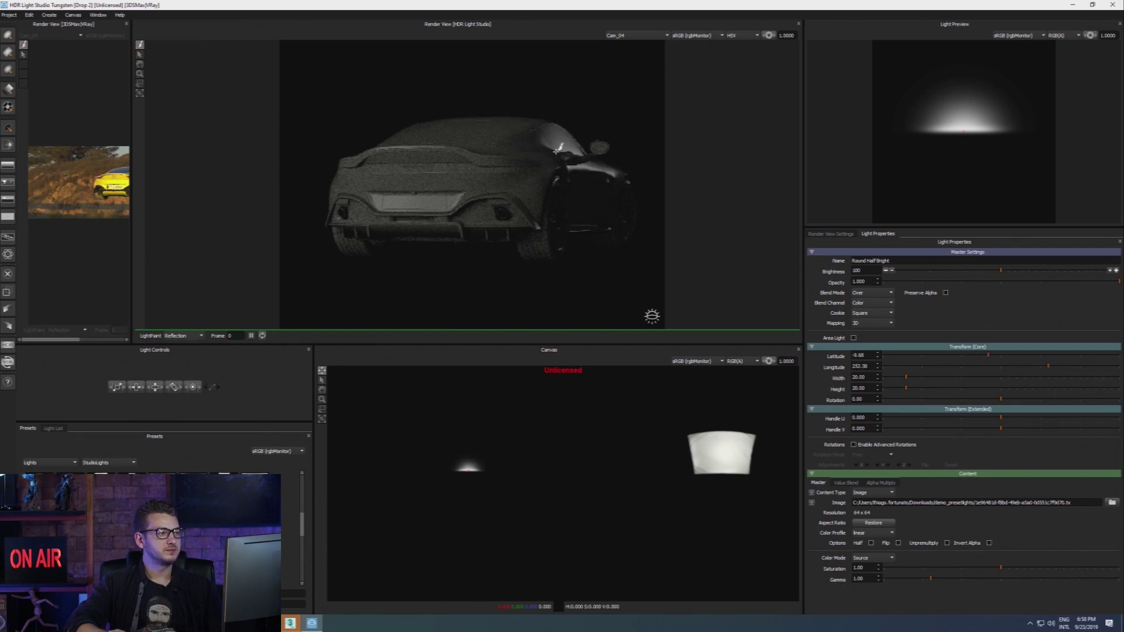
pyautogui.click(557, 150)
pyautogui.click(557, 151)
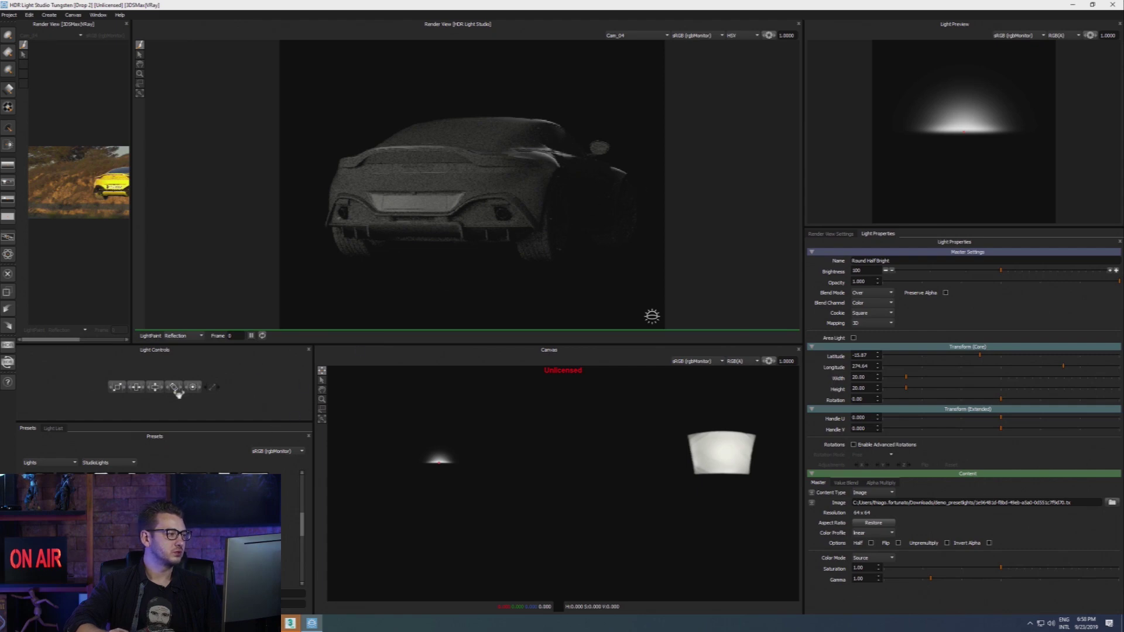
# Select Round Half Bright in the light list and reposition its reflection on the side window, to about latitude -13.22, longitude 282.66.
pyautogui.click(53, 428)
pyautogui.click(105, 456)
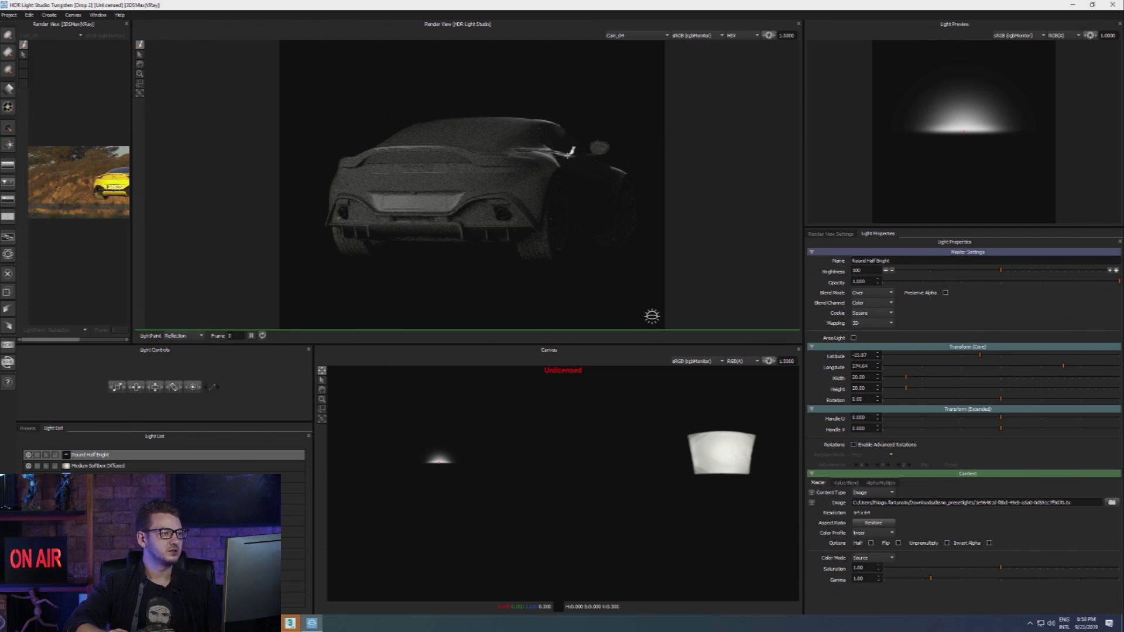
pyautogui.click(565, 154)
pyautogui.moveTo(563, 144)
pyautogui.mouseDown()
pyautogui.moveTo(529, 145)
pyautogui.moveTo(546, 149)
pyautogui.mouseUp()
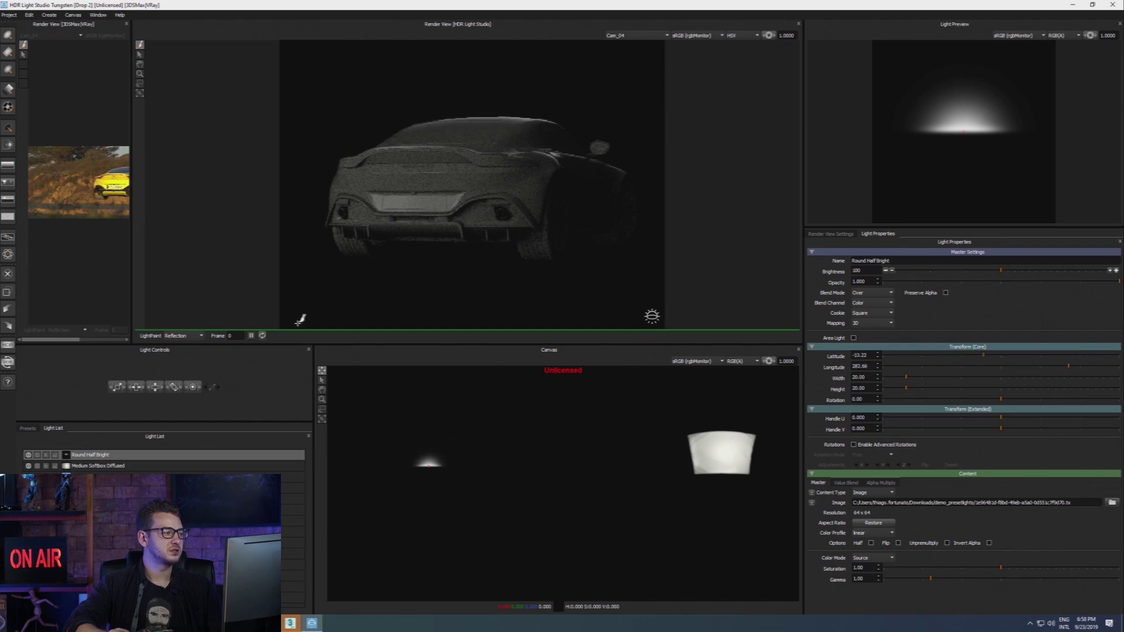
# Return to the light presets and change the category filter from StudioLights to All.
pyautogui.click(29, 428)
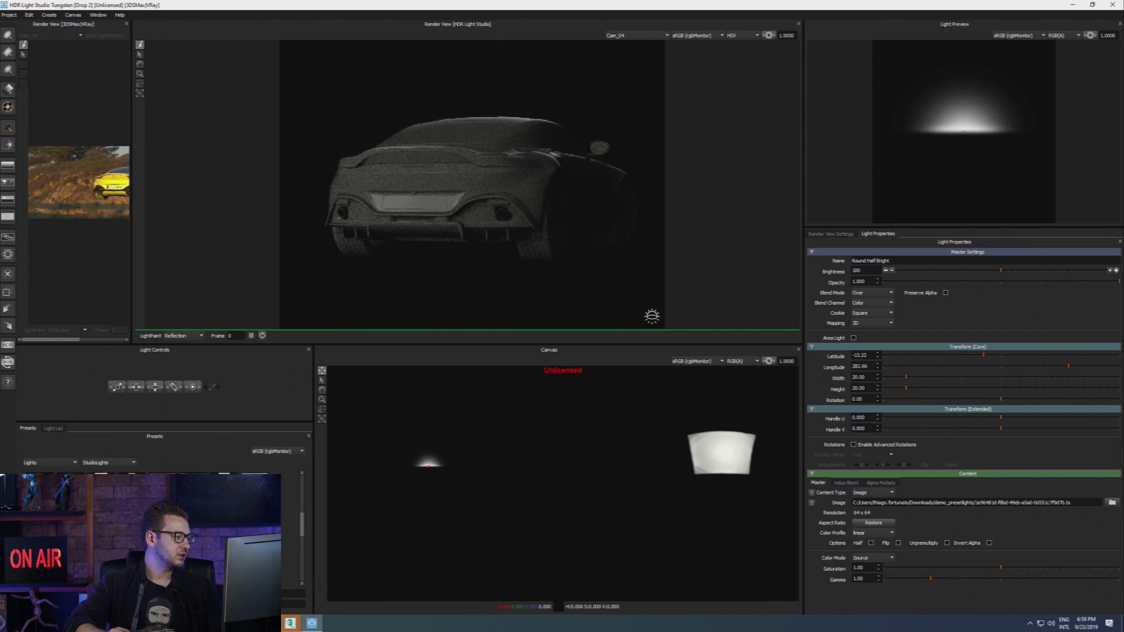
pyautogui.scroll(-5, 152, 527)
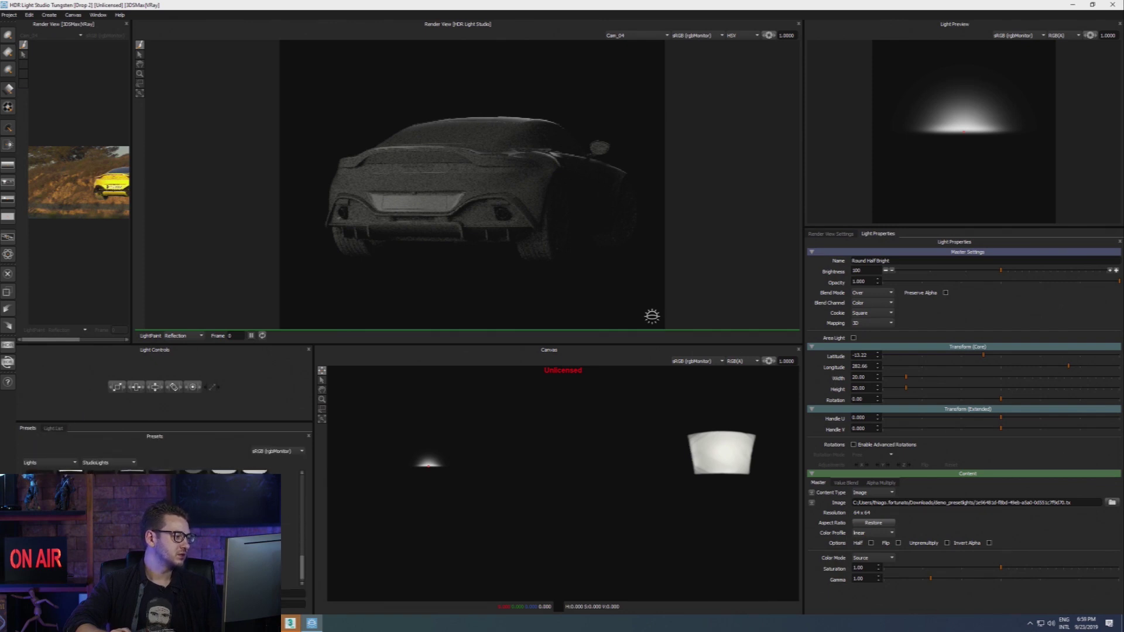
pyautogui.click(109, 464)
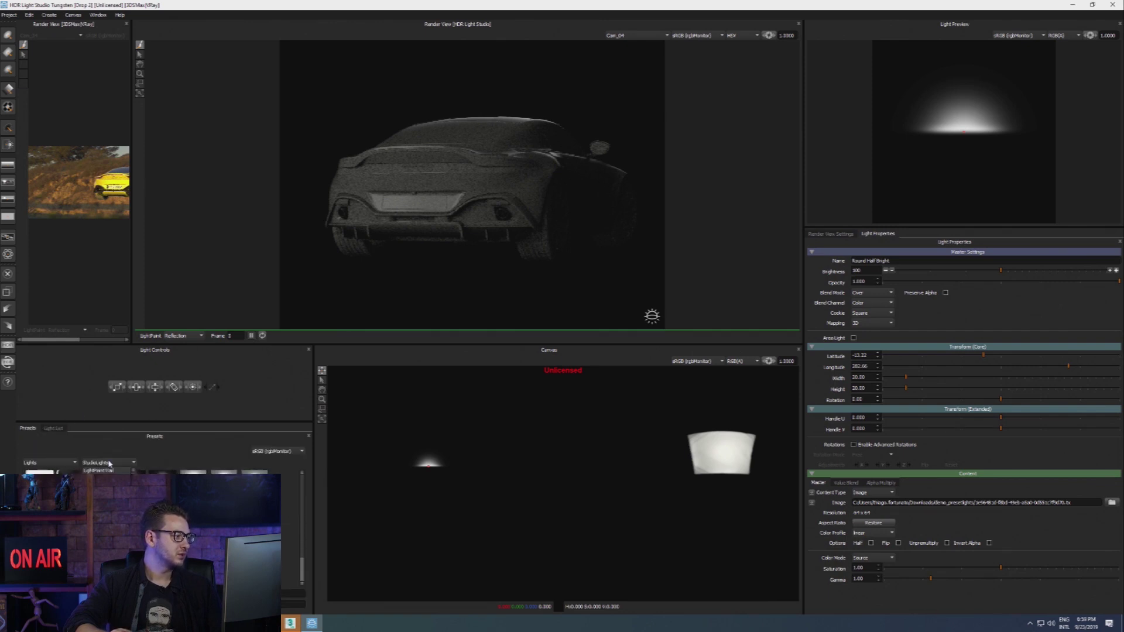
pyautogui.scroll(3, 106, 486)
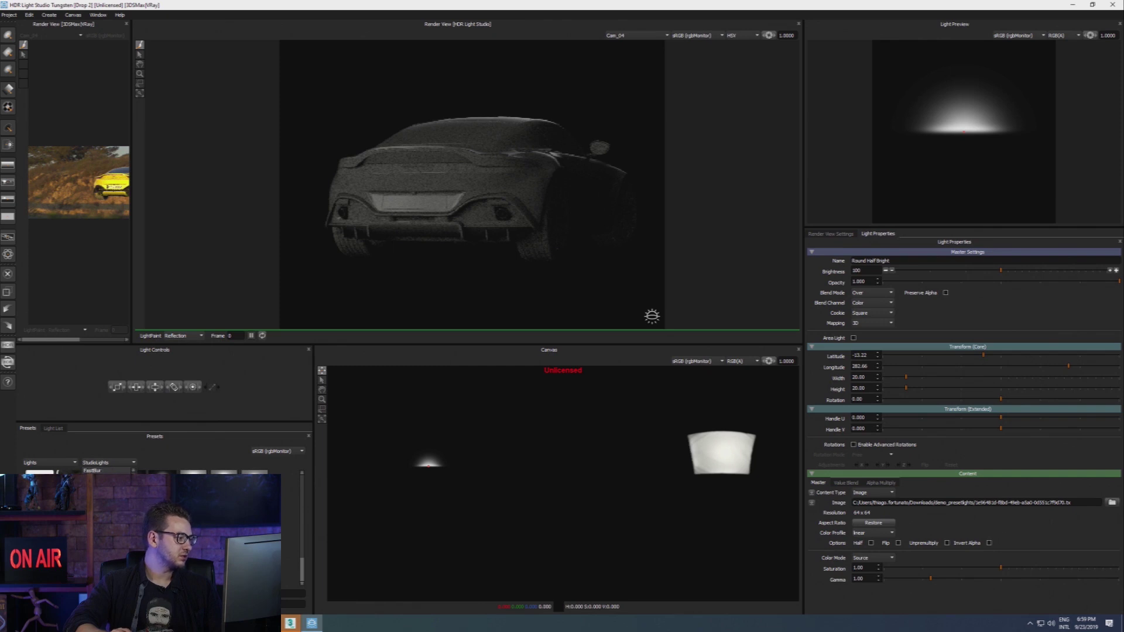
pyautogui.click(94, 470)
# Add the Bathroom window light preset onto the car's side and reposition its reflection to the roof edge above the side window.
pyautogui.scroll(-2, 158, 516)
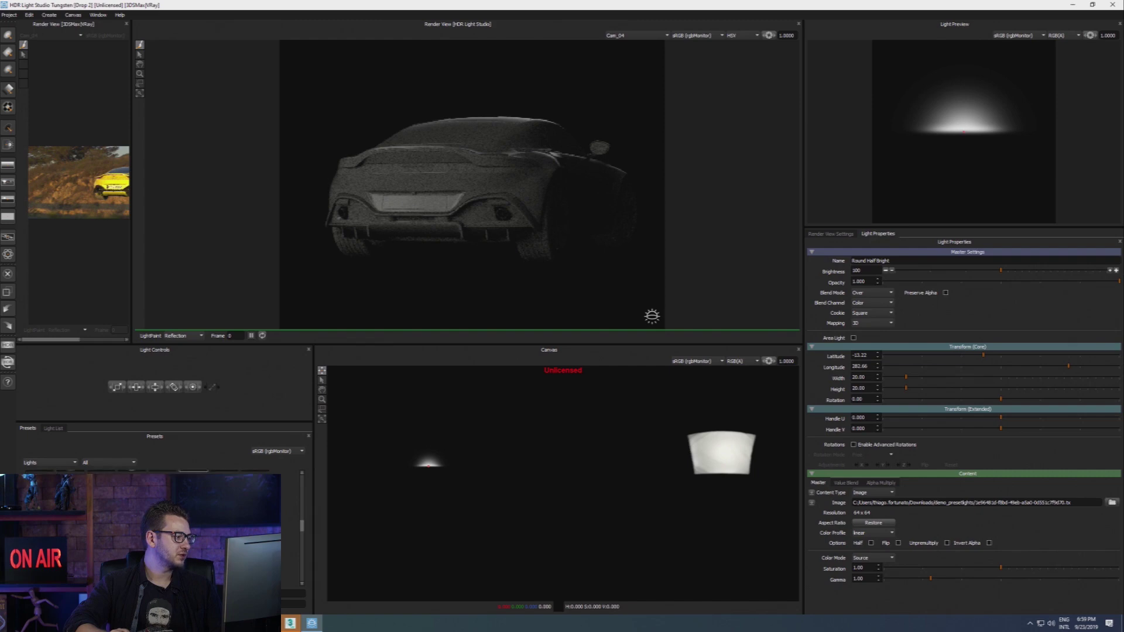
pyautogui.scroll(-1, 158, 515)
pyautogui.scroll(-3, 158, 515)
pyautogui.scroll(-2, 158, 515)
pyautogui.scroll(-2, 158, 515)
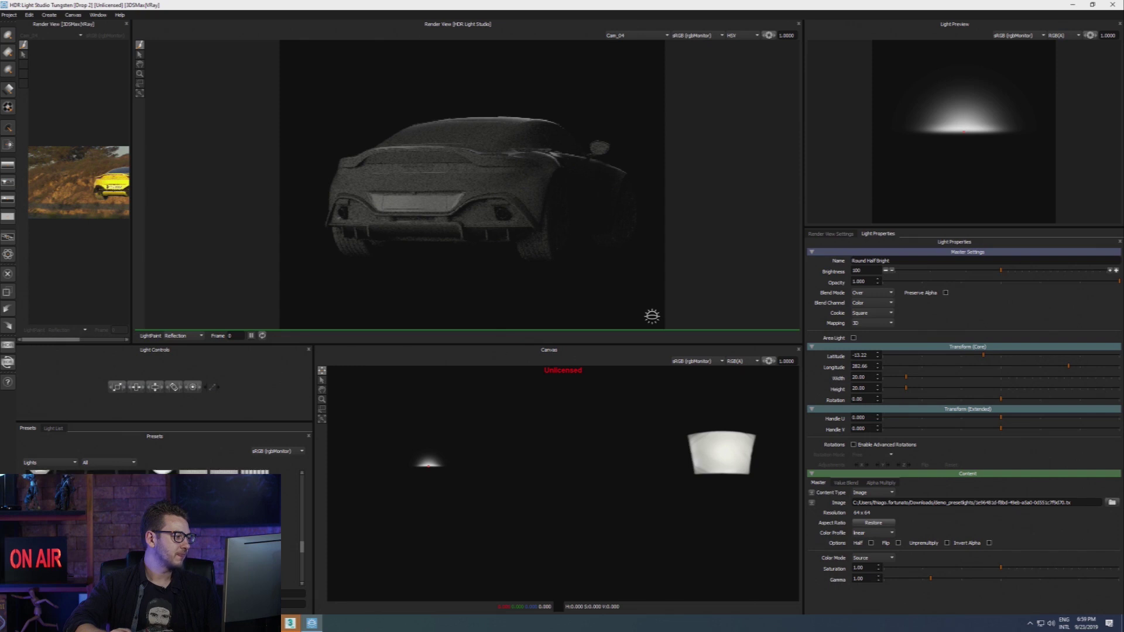
pyautogui.scroll(-2, 158, 516)
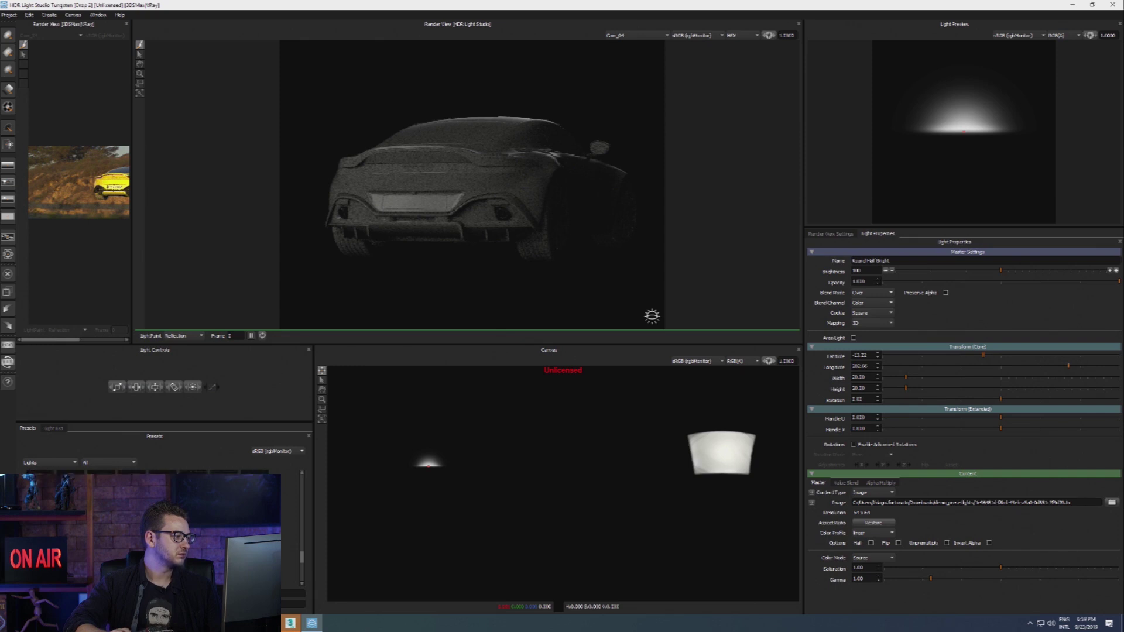
pyautogui.scroll(-2, 158, 515)
pyautogui.scroll(-3, 158, 515)
pyautogui.scroll(10, 158, 516)
pyautogui.scroll(2, 158, 515)
pyautogui.moveTo(159, 516); pyautogui.dragTo(582, 185)
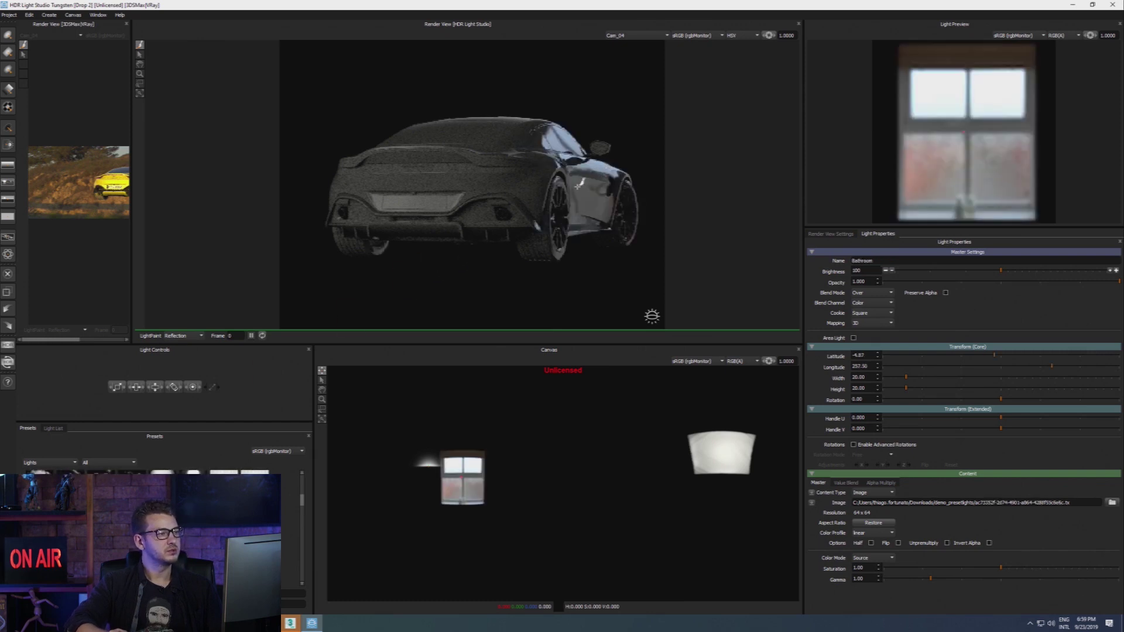
pyautogui.click(560, 117)
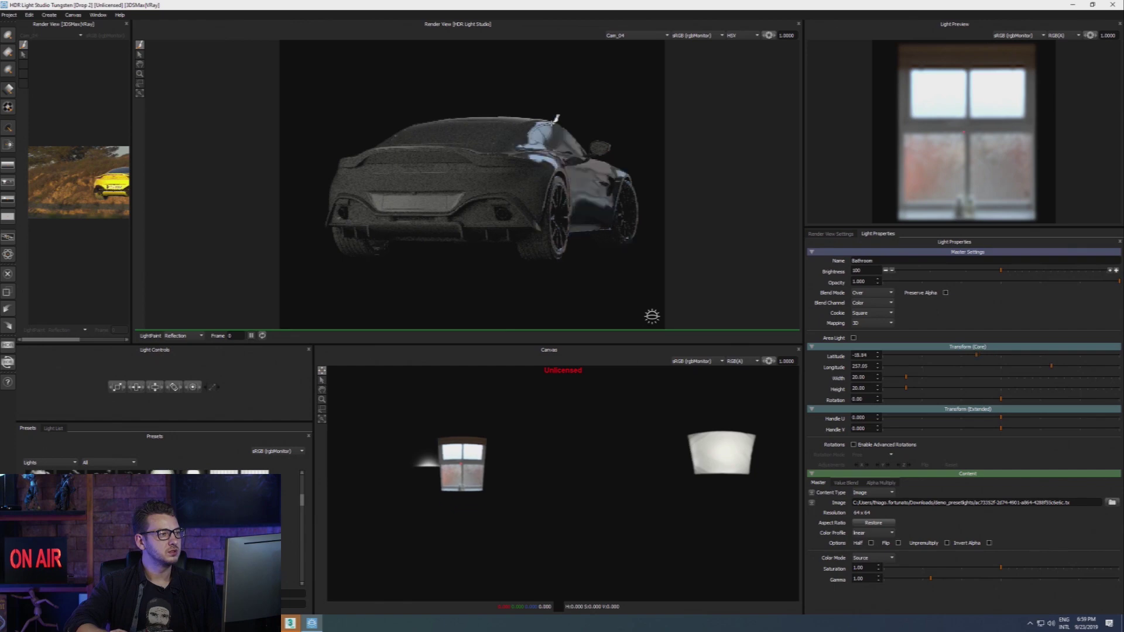
# Reposition the Bathroom light's reflection between the car's side and the roof edge, to about latitude -17.95, longitude 252.02.
pyautogui.click(613, 162)
pyautogui.click(598, 162)
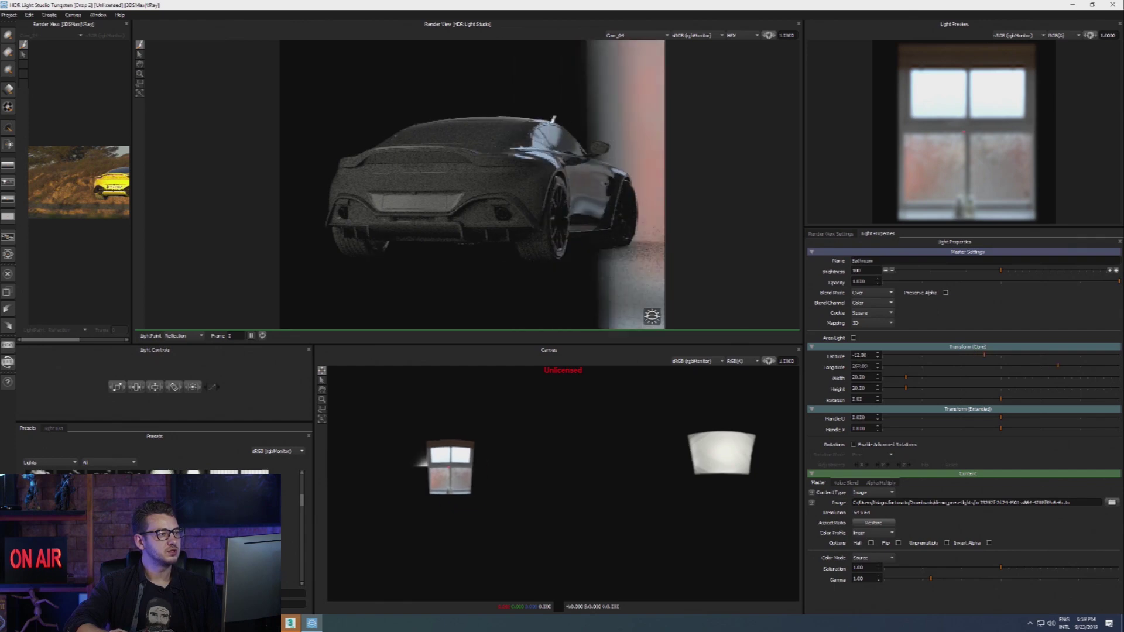
pyautogui.click(546, 119)
pyautogui.click(549, 120)
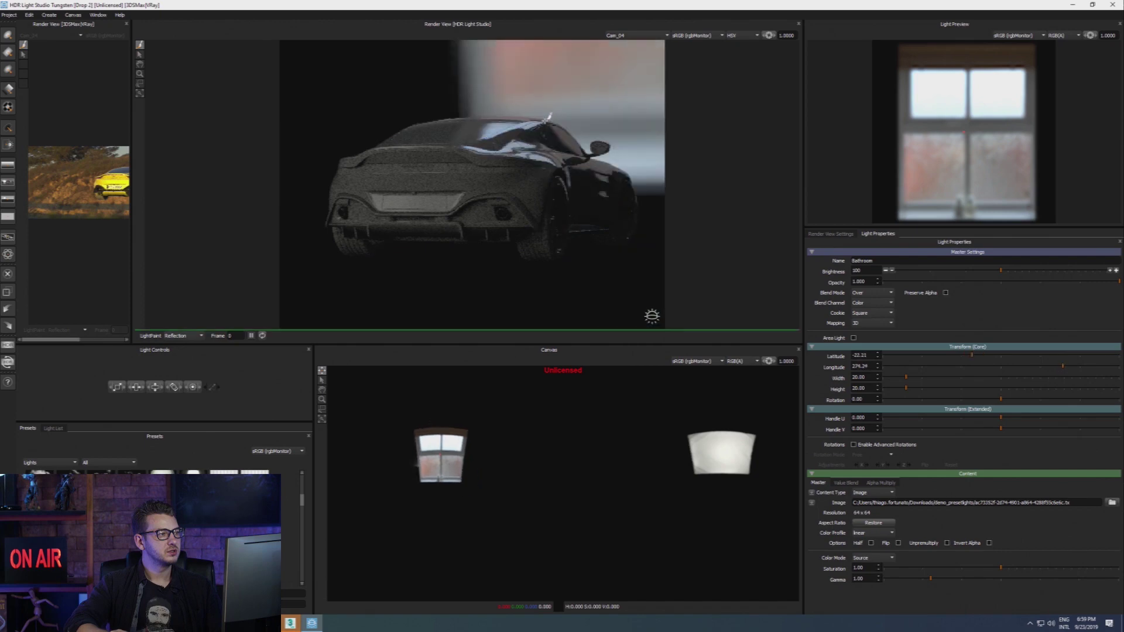
pyautogui.click(551, 119)
pyautogui.click(549, 120)
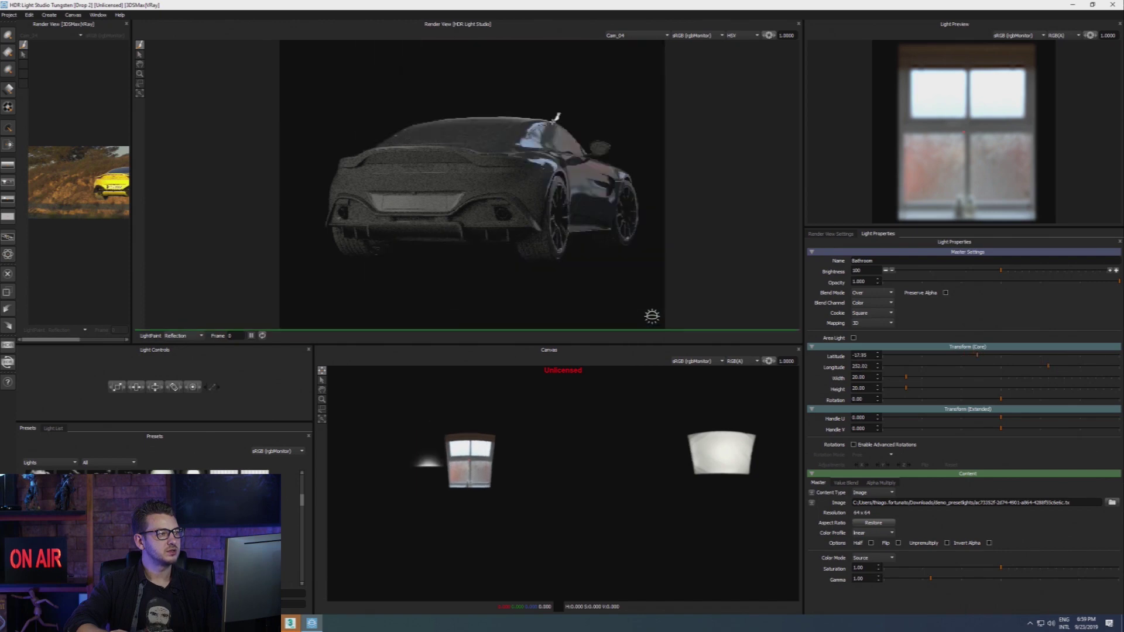
# Lower the Bathroom light's brightness to 6 and reposition its reflection to about latitude -2.63, longitude 20.5.
pyautogui.click(910, 271)
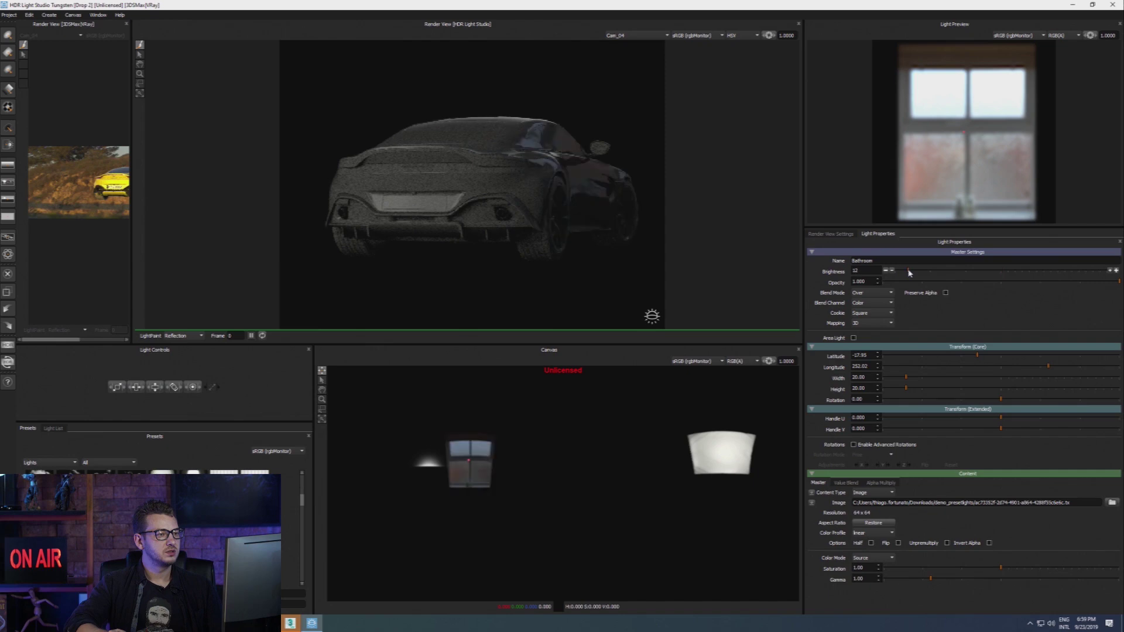
pyautogui.click(904, 271)
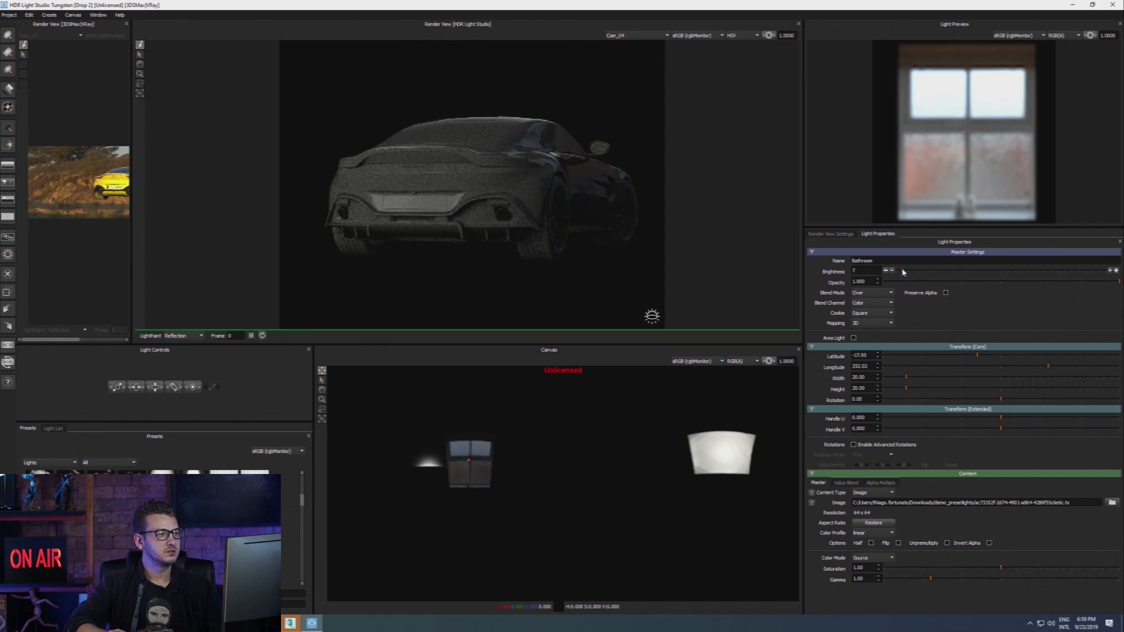
pyautogui.click(580, 153)
pyautogui.moveTo(533, 143)
pyautogui.mouseDown()
pyautogui.moveTo(531, 120)
pyautogui.moveTo(548, 119)
pyautogui.moveTo(519, 123)
pyautogui.moveTo(530, 118)
pyautogui.mouseUp()
pyautogui.click(590, 145)
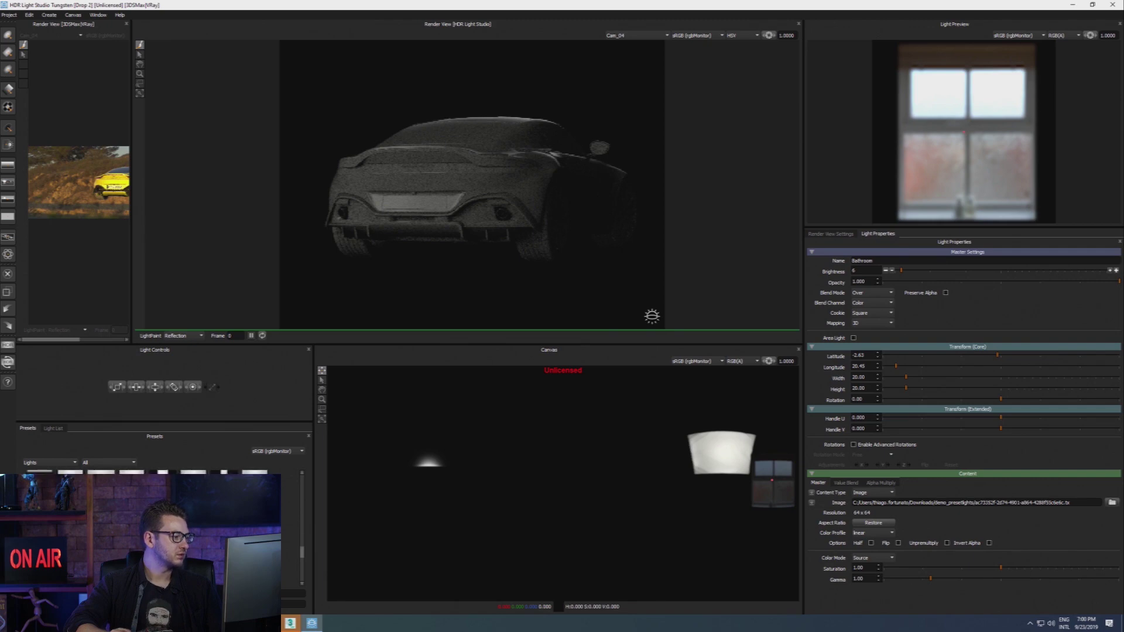
# Add the Strip Light preset onto the rear fender and reposition its reflection along the car's side.
pyautogui.click(534, 175)
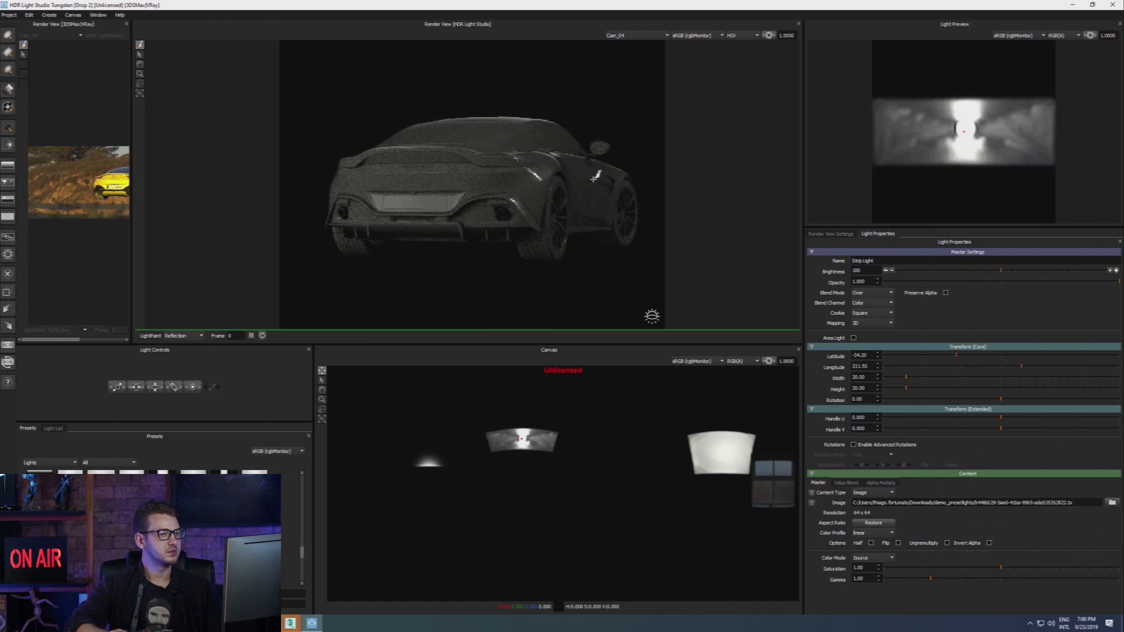
pyautogui.click(595, 179)
pyautogui.moveTo(585, 169); pyautogui.dragTo(613, 162)
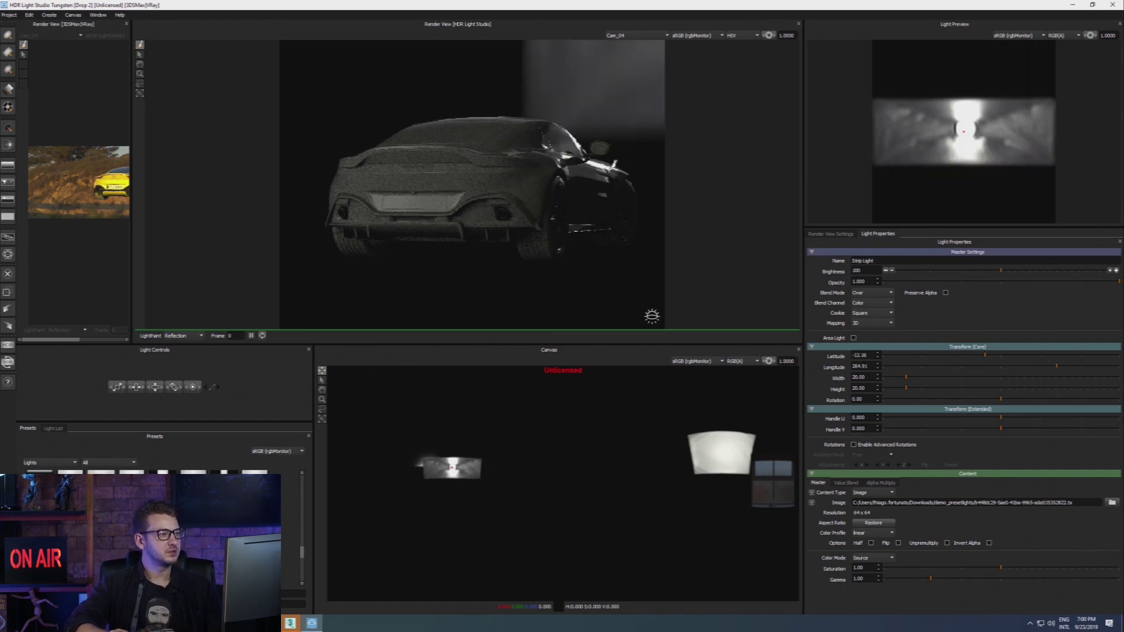
# Reposition the Strip Light's reflection on the rear fender, to about latitude -12.78, longitude 159.48, and set its brightness to 44.
pyautogui.click(392, 128)
pyautogui.click(370, 152)
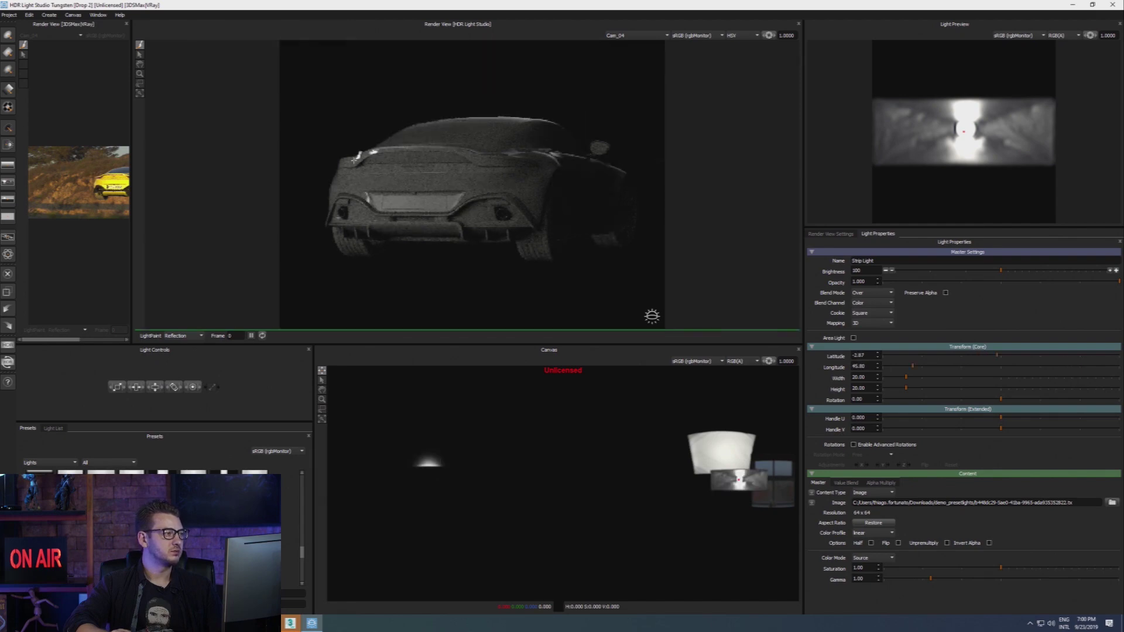
pyautogui.moveTo(352, 159); pyautogui.dragTo(345, 162)
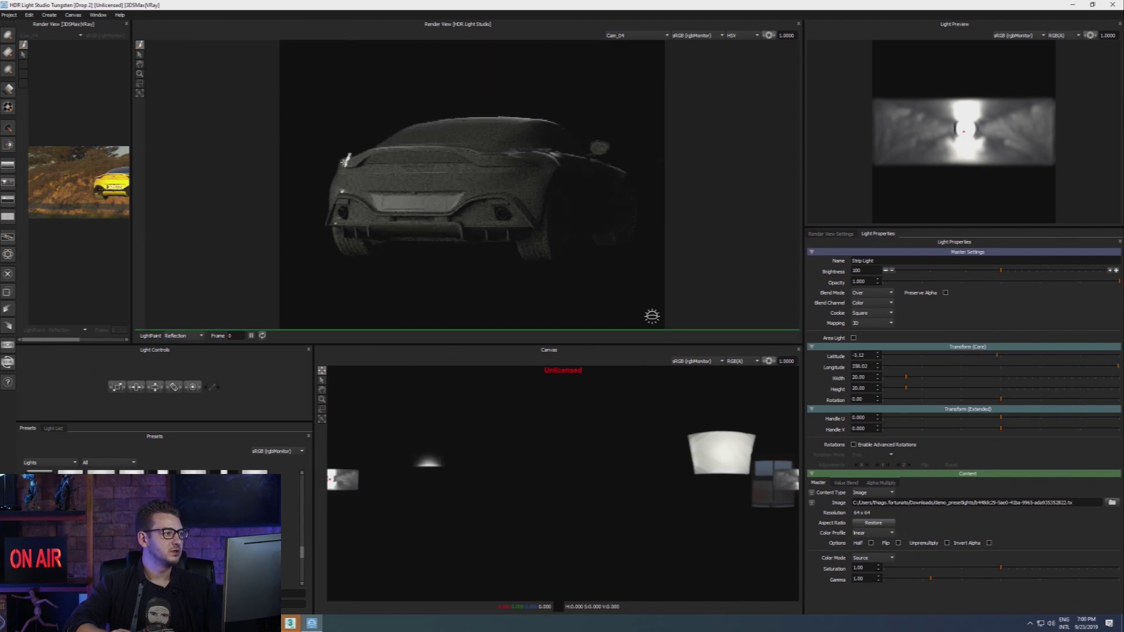
pyautogui.moveTo(512, 158)
pyautogui.mouseDown()
pyautogui.moveTo(485, 158)
pyautogui.moveTo(526, 157)
pyautogui.moveTo(505, 158)
pyautogui.mouseUp()
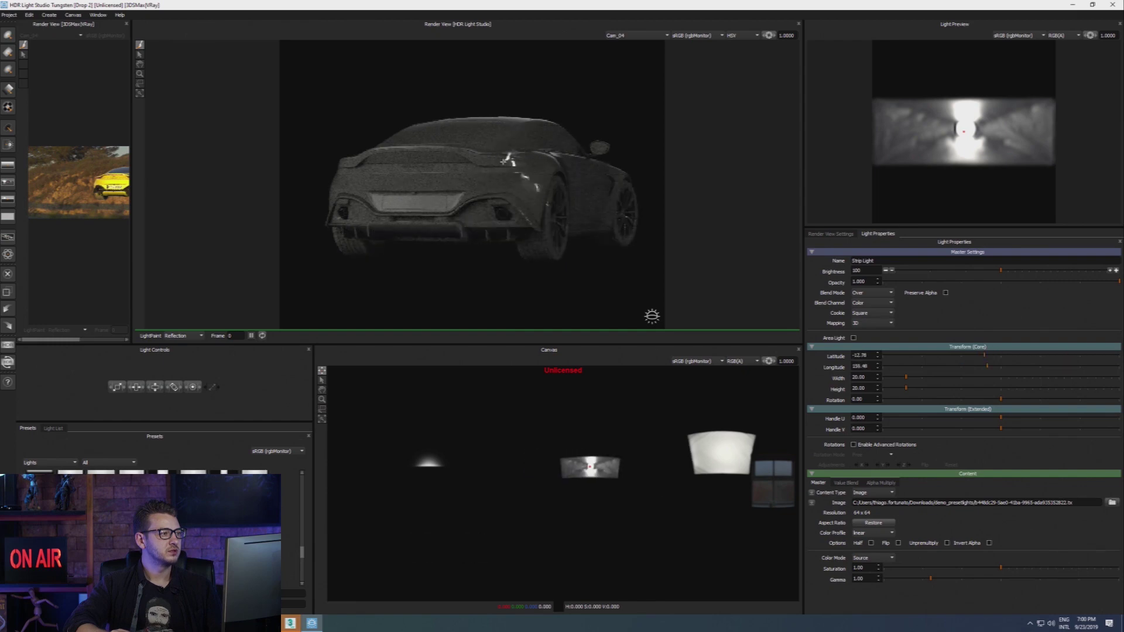
pyautogui.moveTo(965, 271)
pyautogui.mouseDown()
pyautogui.moveTo(939, 272)
pyautogui.moveTo(950, 273)
pyautogui.mouseUp()
pyautogui.click(943, 271)
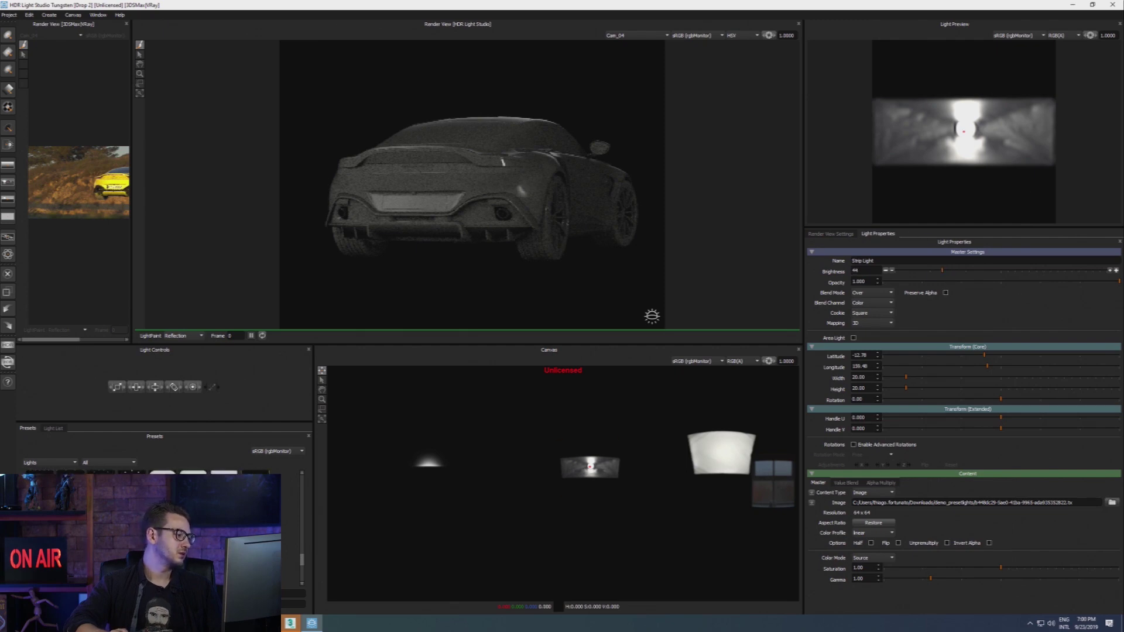
# Try adding the Gradient Background 01 preset to the scene and undo it.
pyautogui.scroll(3, 158, 527)
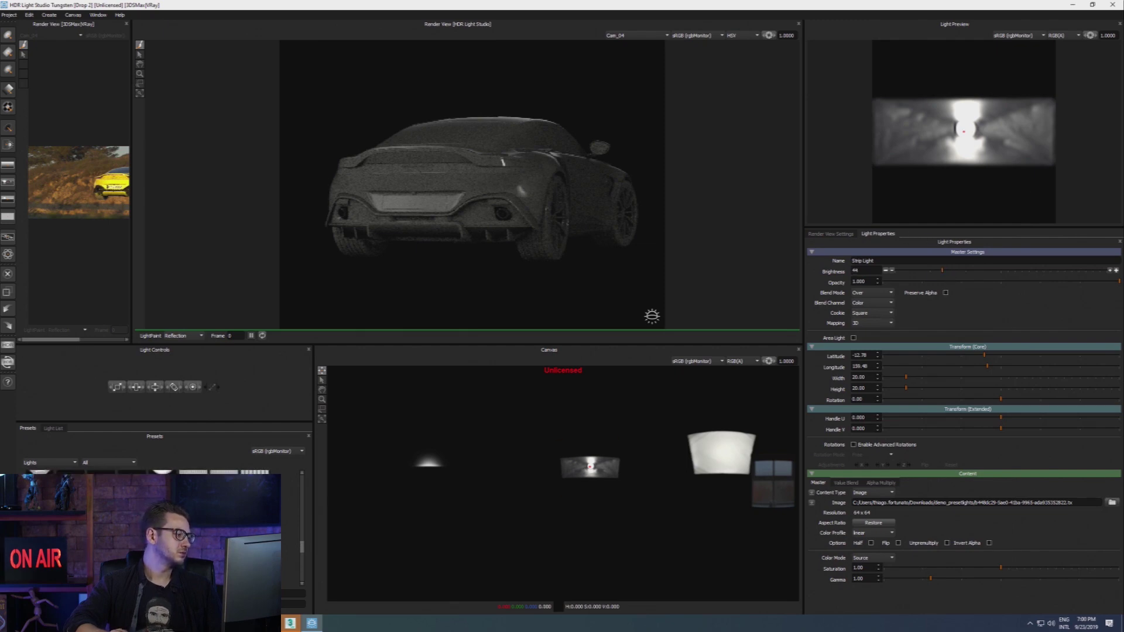
pyautogui.scroll(2, 159, 527)
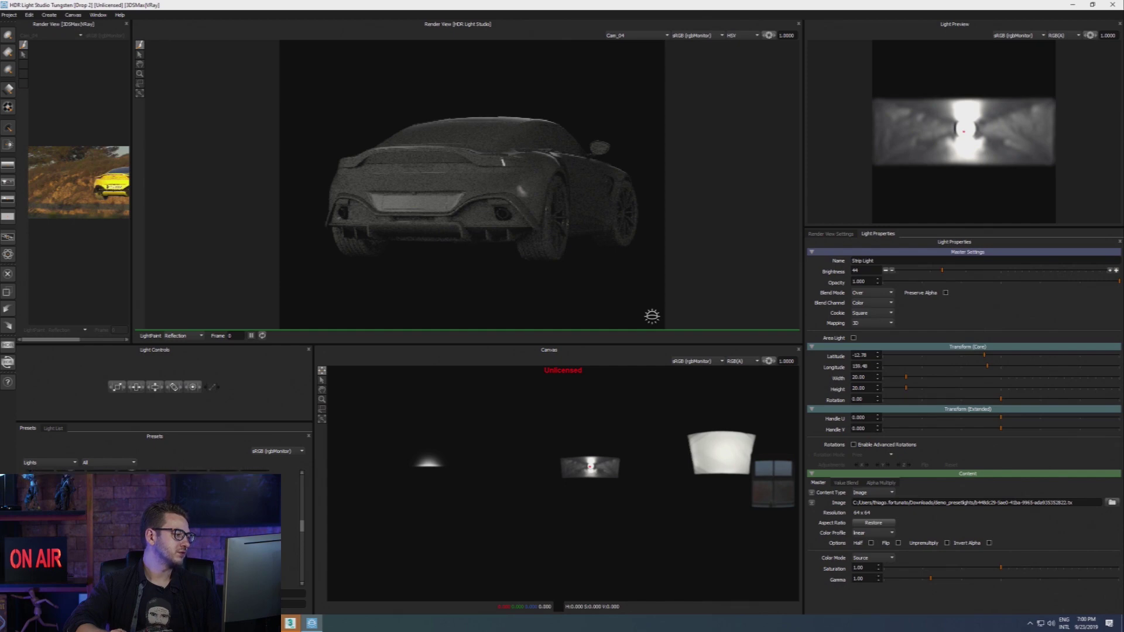
pyautogui.scroll(1, 159, 527)
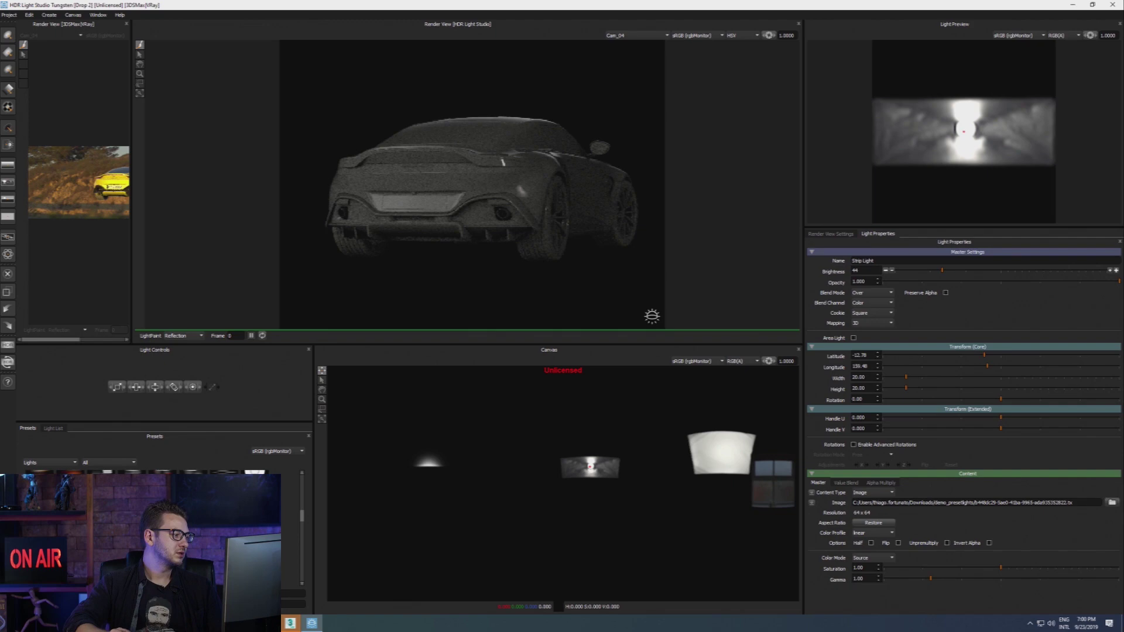
pyautogui.click(158, 527)
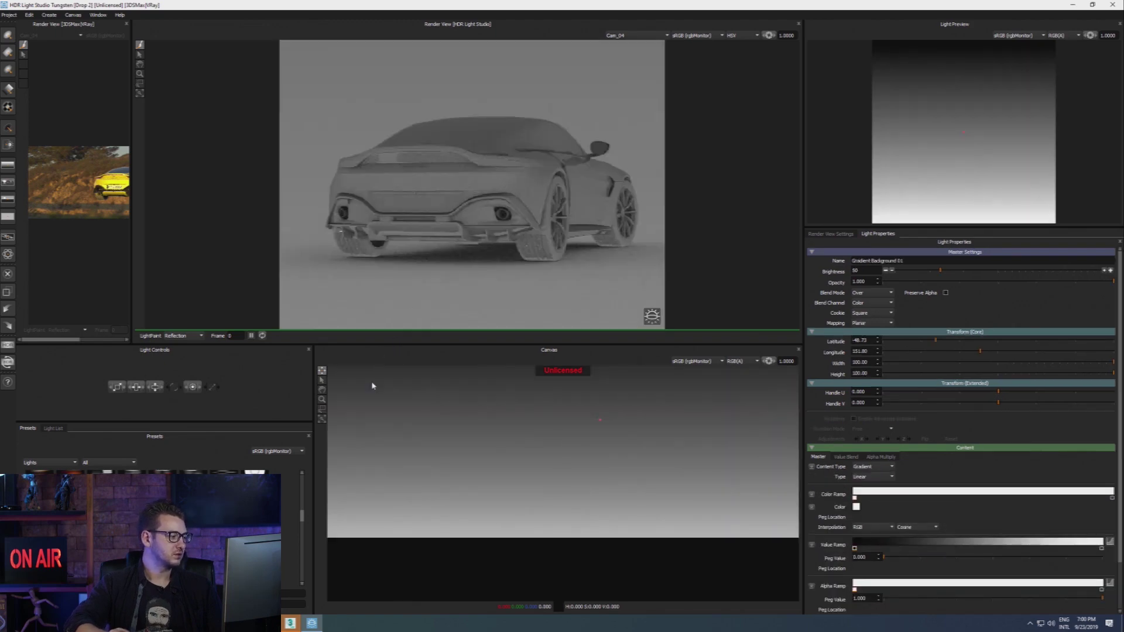
pyautogui.hotkey('ctrl', 'z')
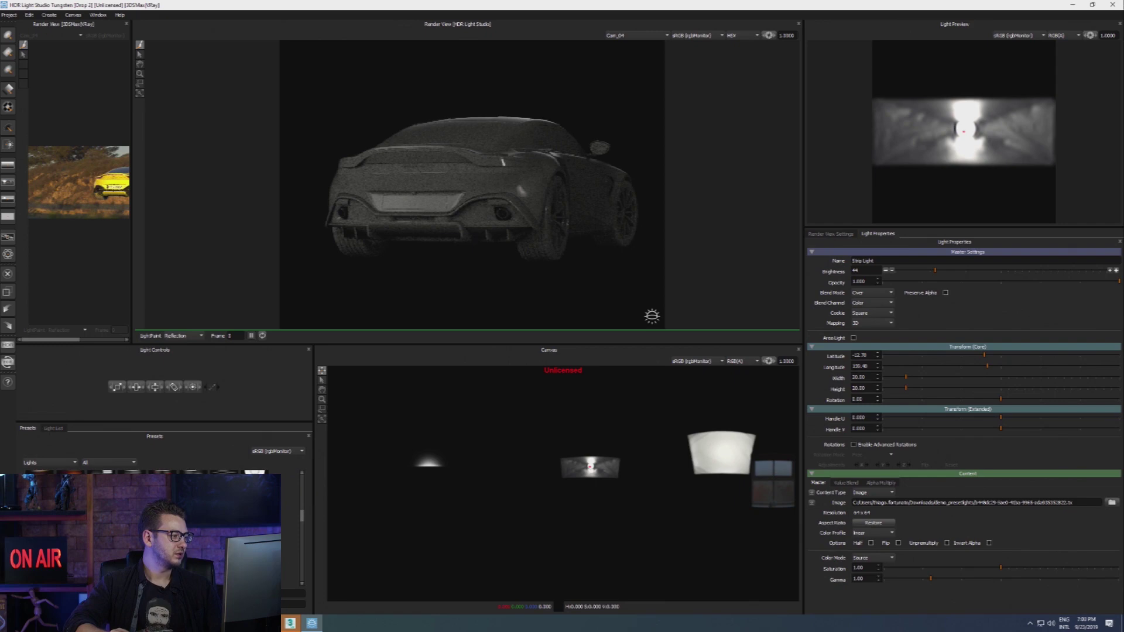
# Add the Kino 2 light preset onto the car and reposition its reflection to the rear fender, at about latitude -8.81, longitude 181.38.
pyautogui.click(158, 527)
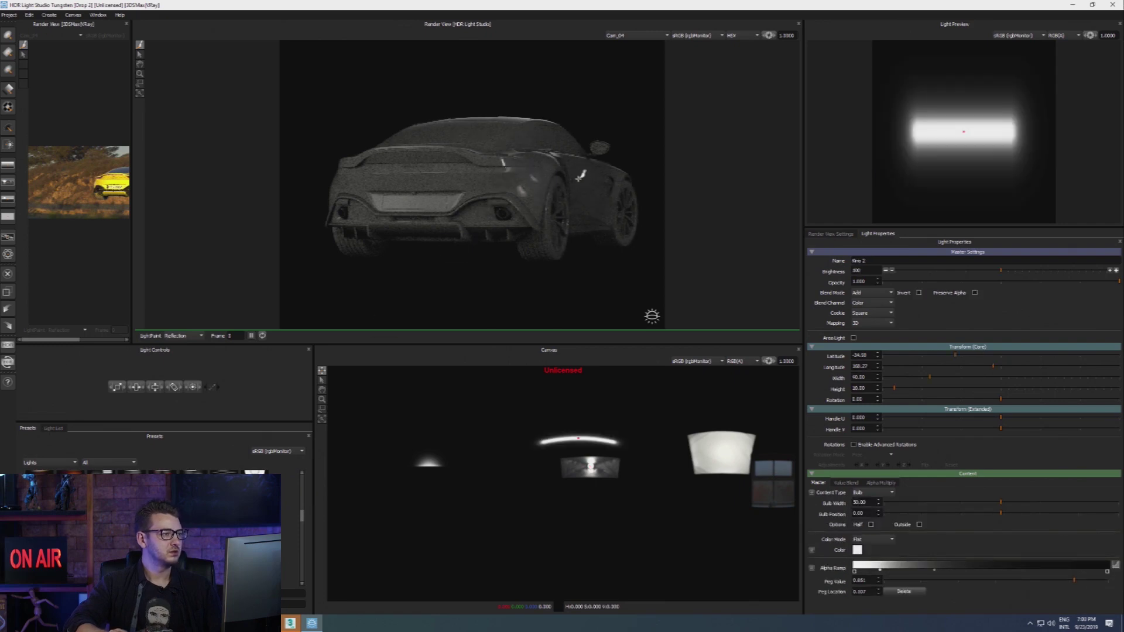
pyautogui.click(621, 173)
pyautogui.moveTo(592, 164); pyautogui.dragTo(352, 154)
pyautogui.moveTo(539, 206); pyautogui.dragTo(537, 191)
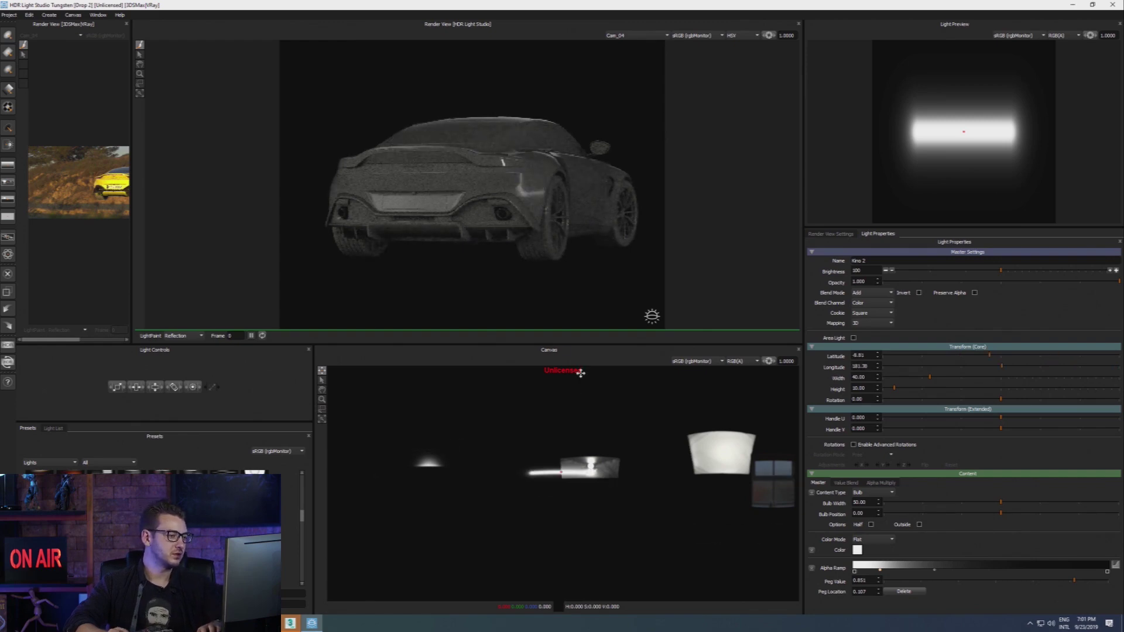
# Delete the Kino 2 and Strip Light entries from the light list.
pyautogui.click(53, 429)
pyautogui.click(94, 455)
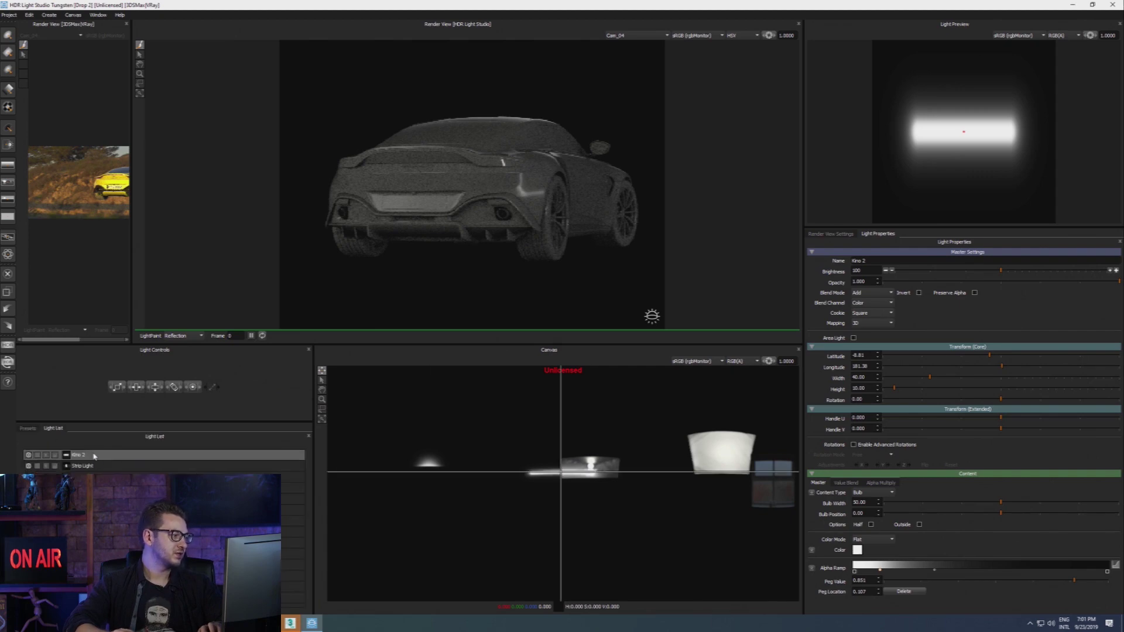
pyautogui.moveTo(95, 456); pyautogui.dragTo(90, 472)
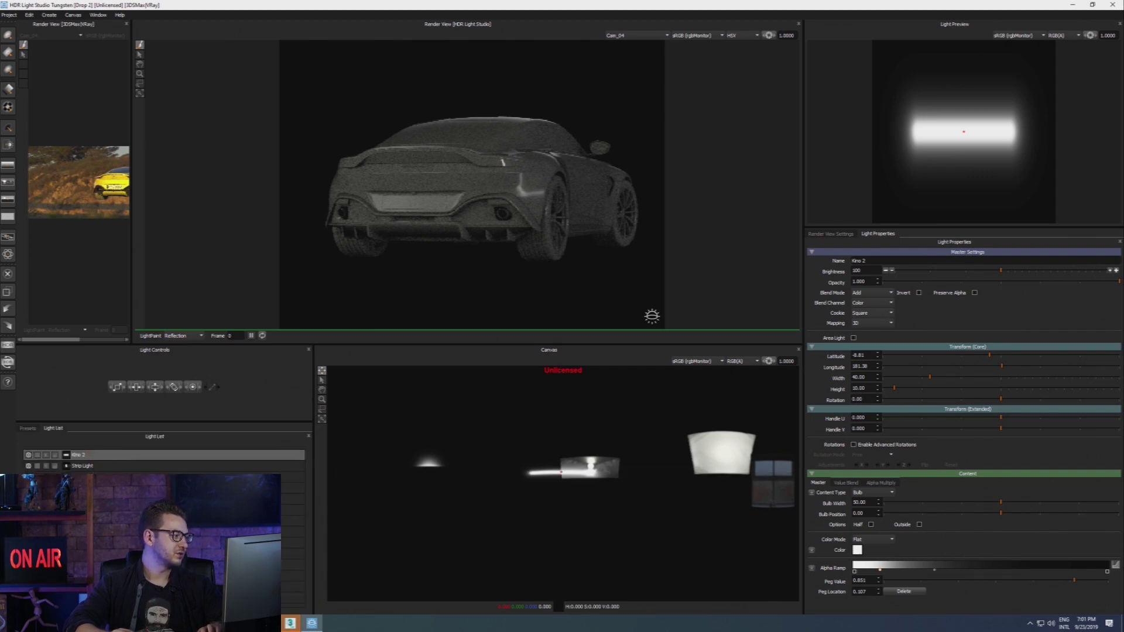
pyautogui.rightClick(88, 457)
pyautogui.press('Escape')
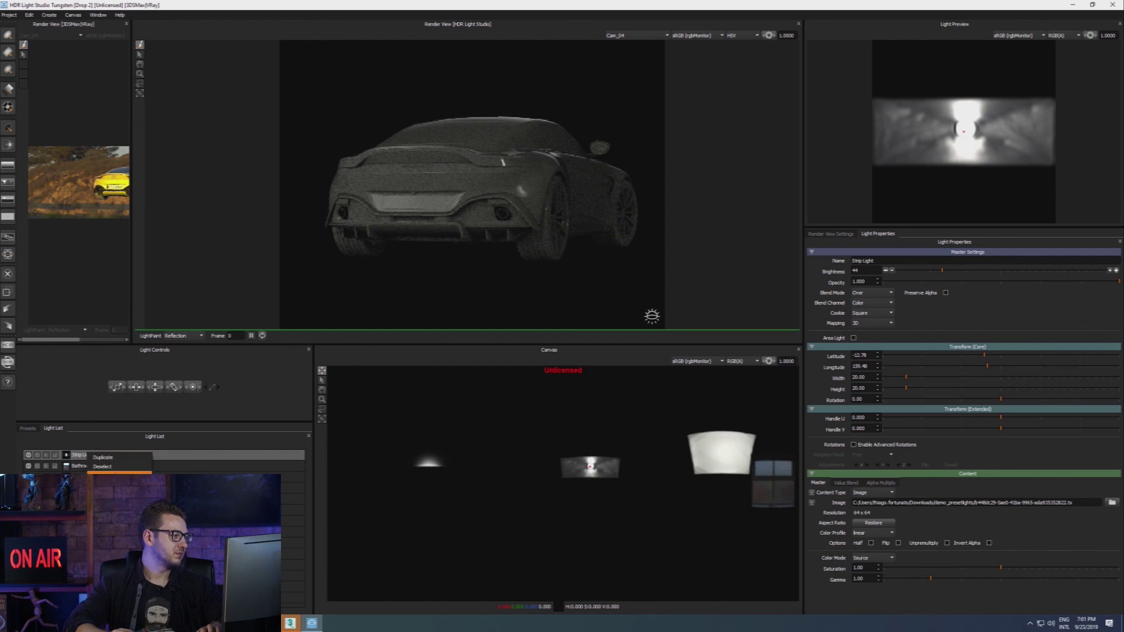
pyautogui.press('Delete')
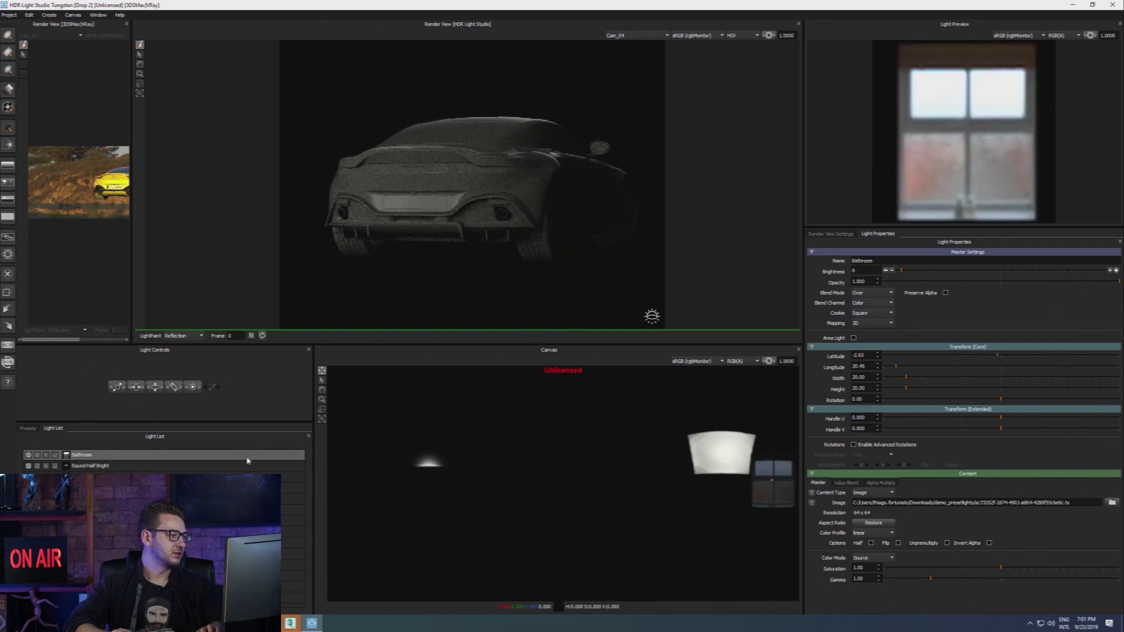
# Return to the light presets and add Half Light 1 onto the car, placing its reflection on the rear fender.
pyautogui.click(26, 428)
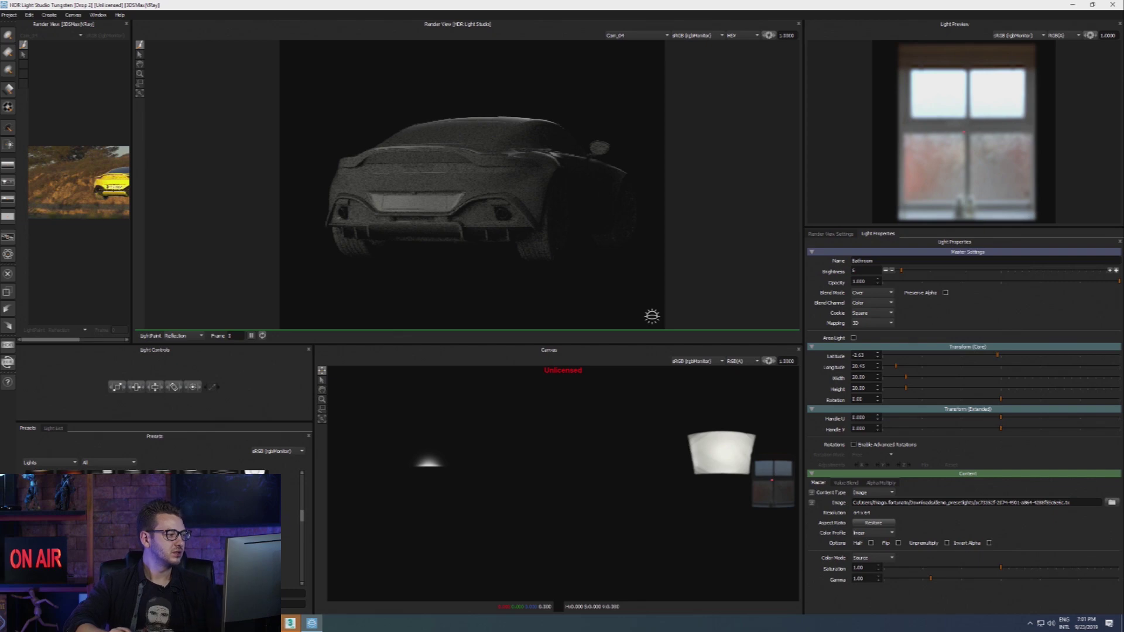
pyautogui.moveTo(287, 540); pyautogui.dragTo(592, 154)
pyautogui.click(526, 153)
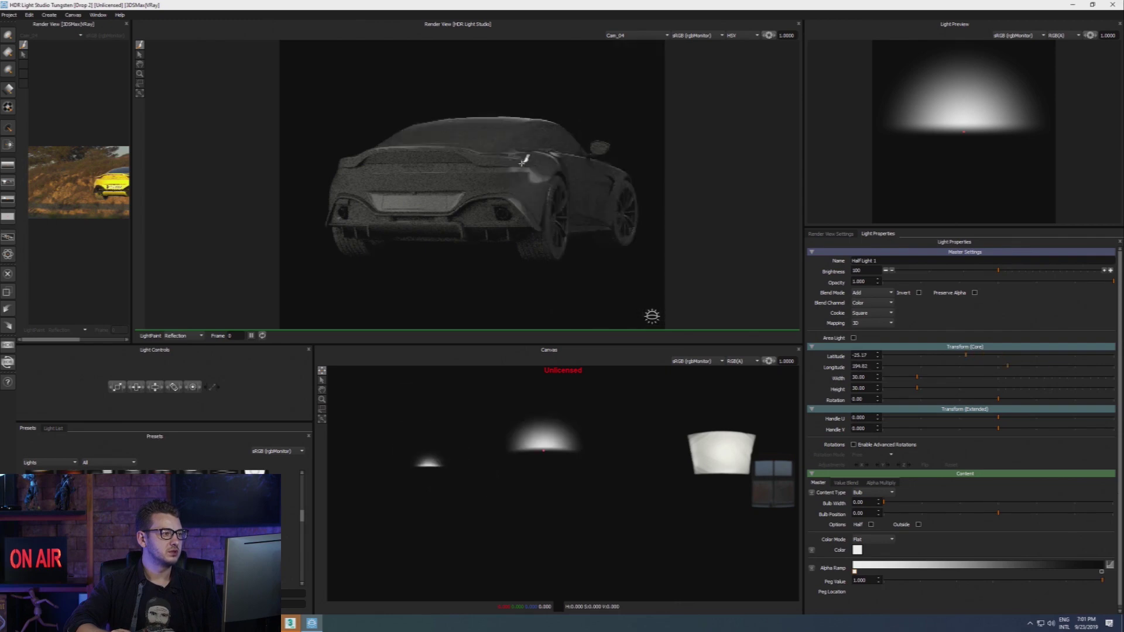
# Switch LightPaint to Illumination and reposition Half Light 1 around the rear wheel, to about latitude -6.34, longitude 148.5.
pyautogui.click(176, 336)
pyautogui.click(179, 346)
pyautogui.click(562, 220)
pyautogui.click(564, 213)
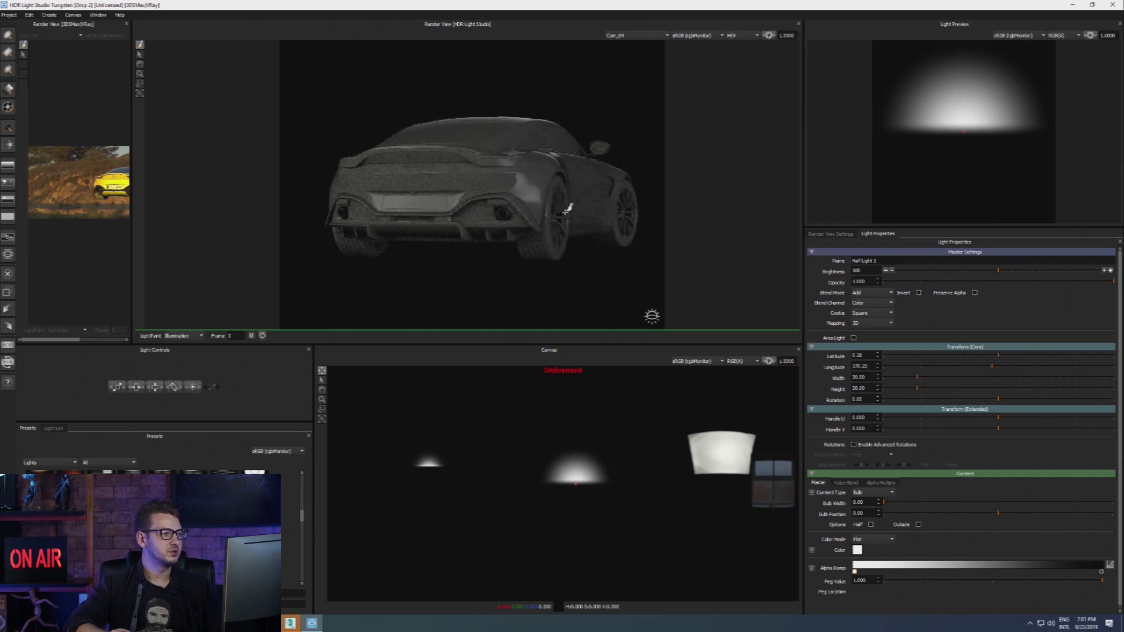
pyautogui.click(566, 209)
pyautogui.click(567, 214)
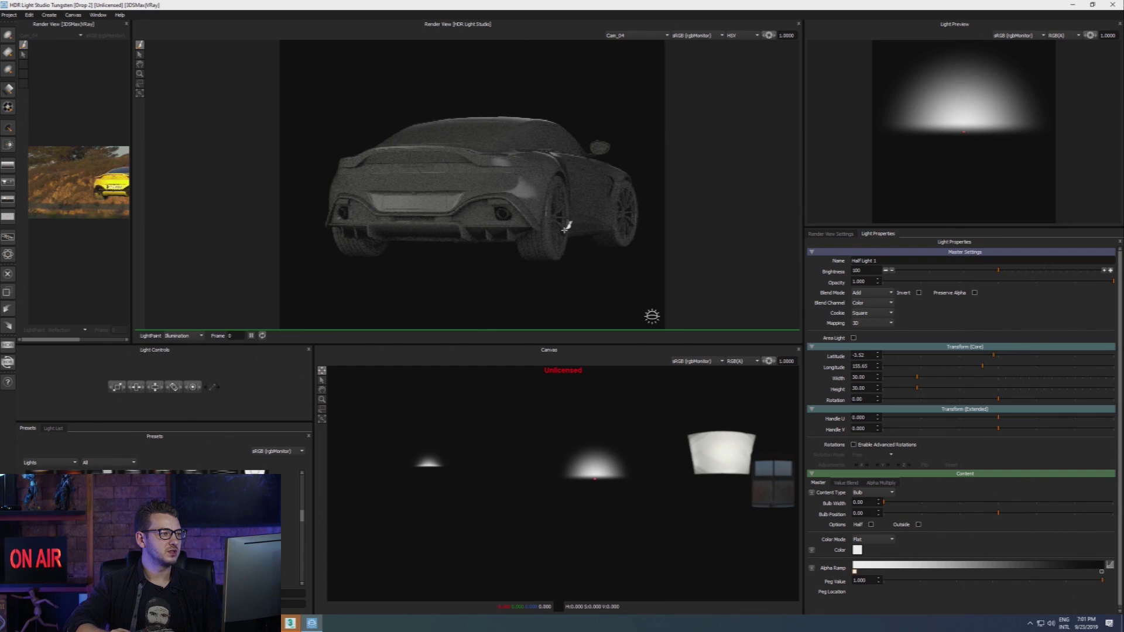
pyautogui.click(563, 227)
pyautogui.click(562, 228)
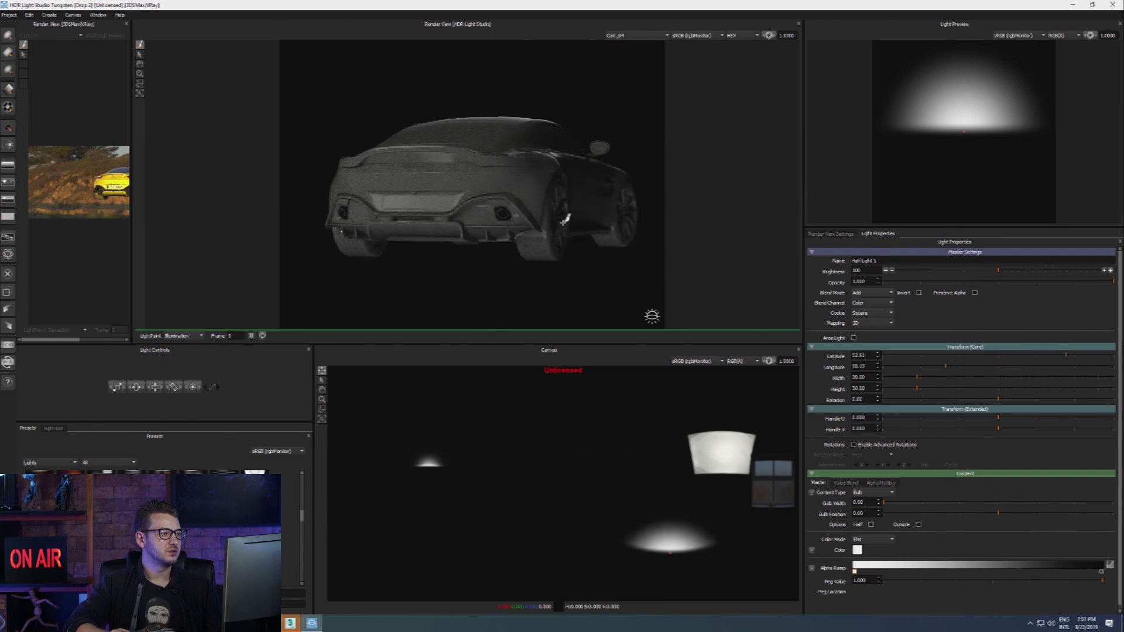
pyautogui.click(564, 222)
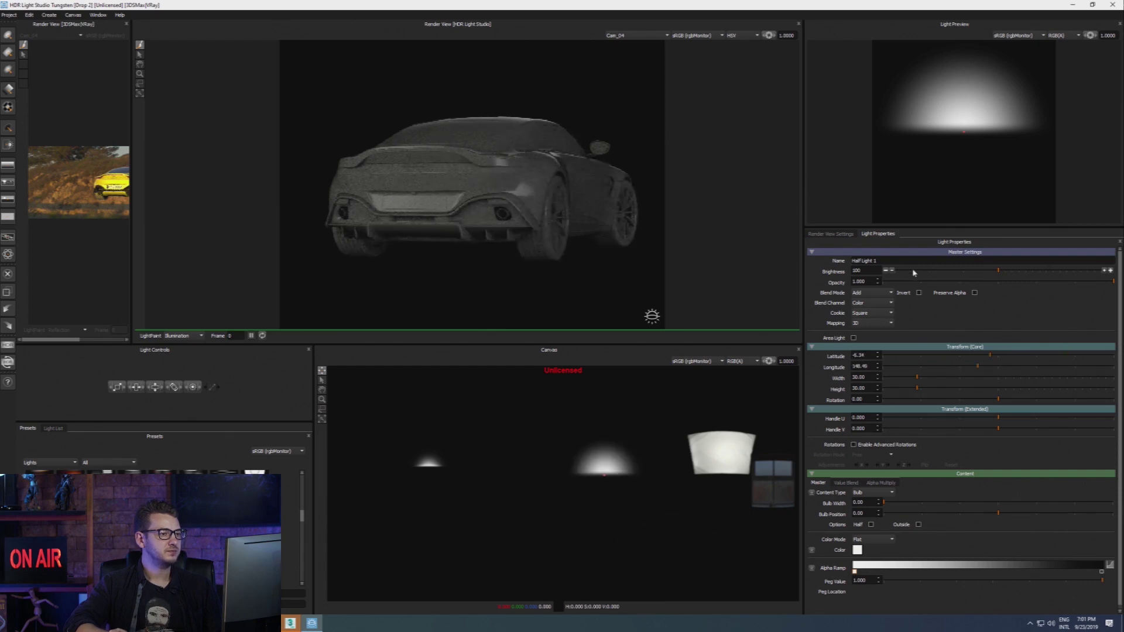
# Reduce Half Light 1 to a width of 13.70 and height of 14.84, and raise its brightness to 334.
pyautogui.click(899, 378)
pyautogui.click(901, 389)
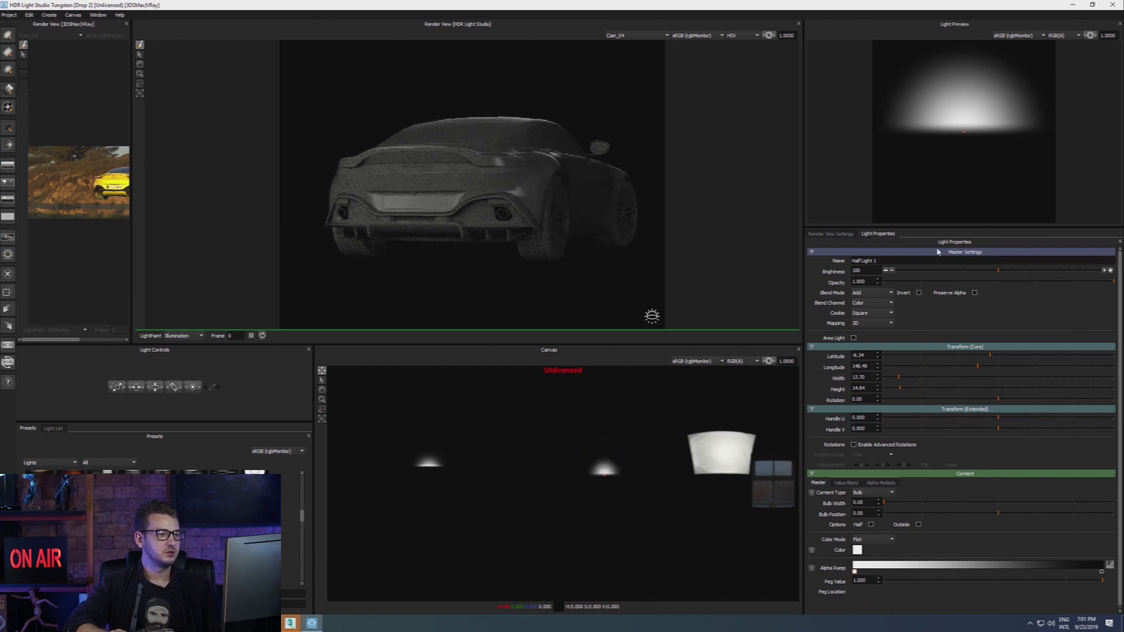
pyautogui.click(1026, 271)
pyautogui.click(1015, 271)
pyautogui.click(1012, 271)
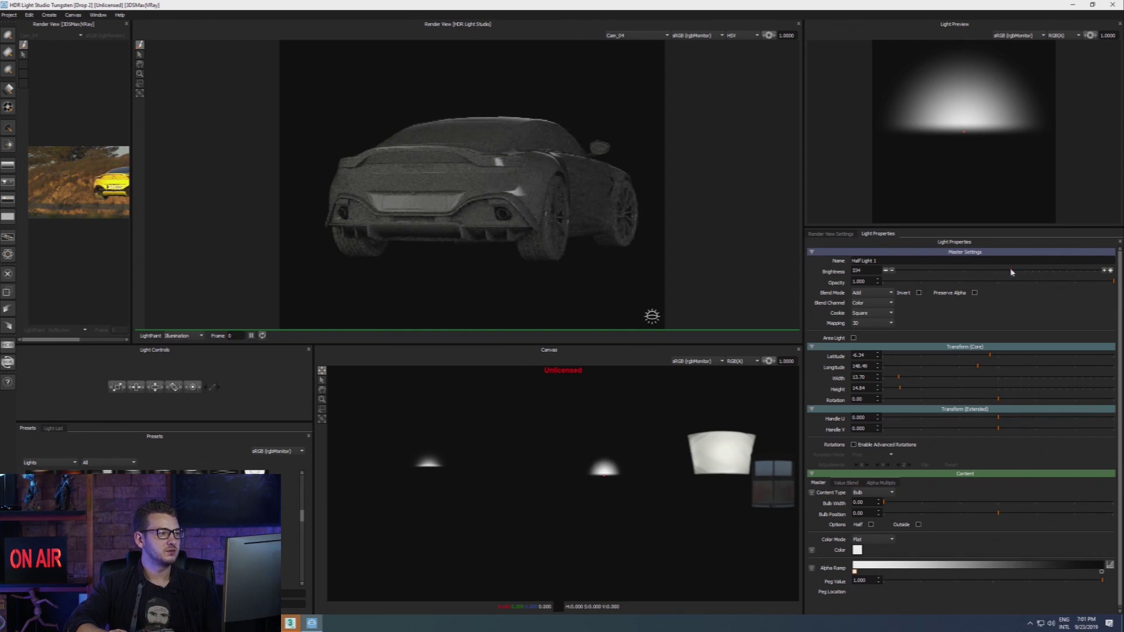
# Move Half Light 1 slightly higher on the canvas, to about latitude -11.90.
pyautogui.click(599, 466)
pyautogui.moveTo(598, 466); pyautogui.dragTo(604, 466)
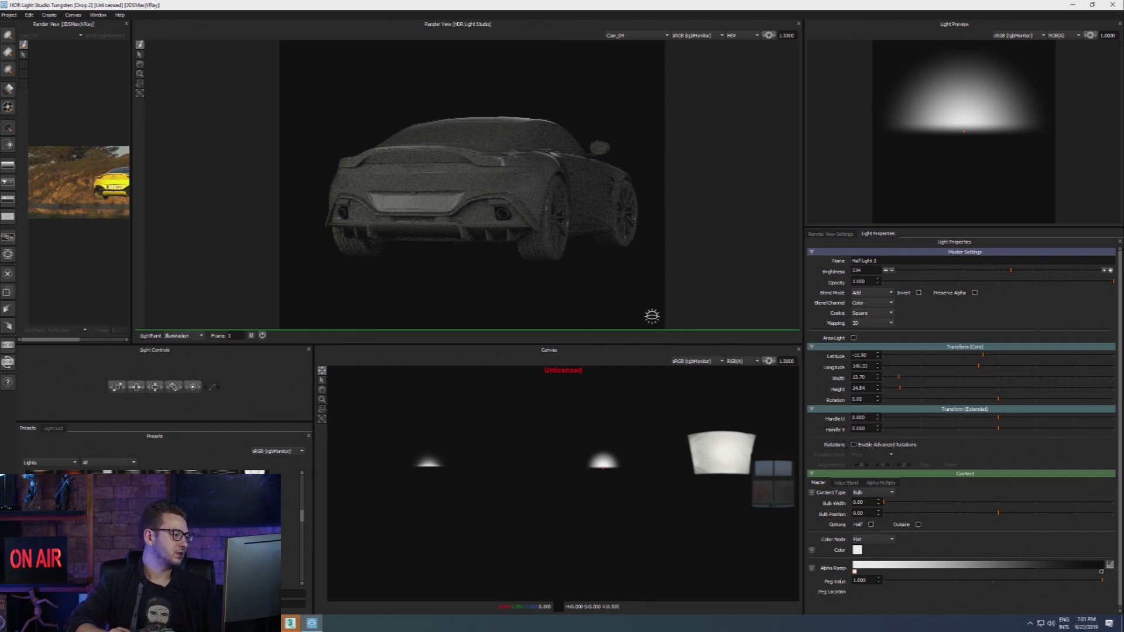
# Add another Round Half Bright light preset onto the car's side.
pyautogui.scroll(-5, 159, 527)
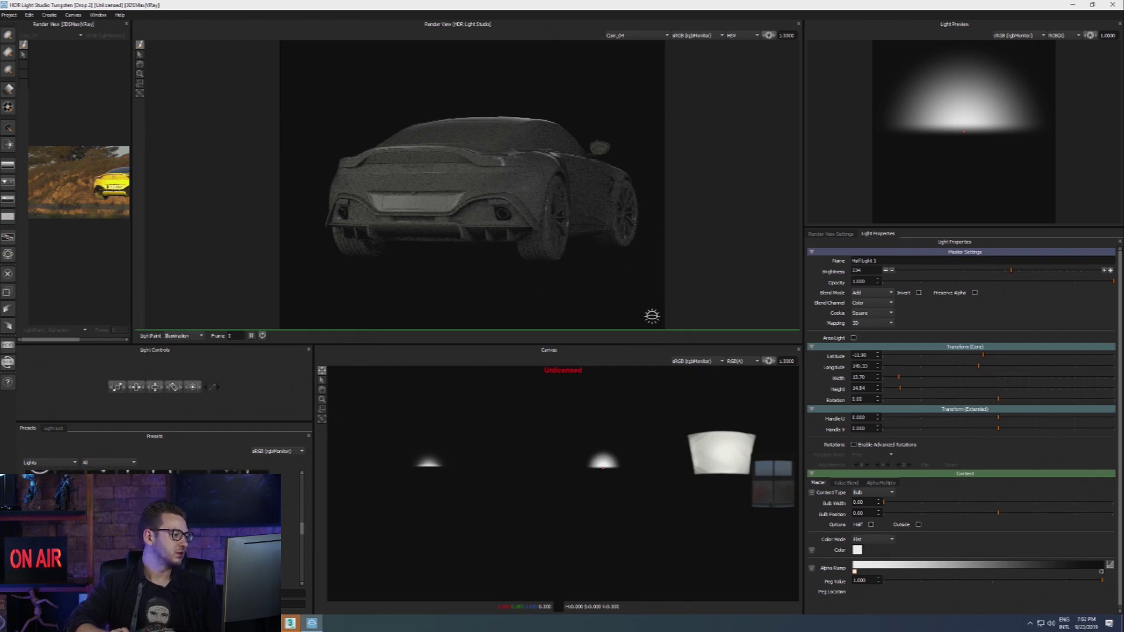
pyautogui.scroll(-2, 158, 527)
pyautogui.moveTo(158, 527); pyautogui.dragTo(600, 162)
# Switch LightPaint to Reflection, reposition the new Round Half Bright's reflection along the car's side, and lower its brightness to 51.
pyautogui.click(175, 336)
pyautogui.click(176, 346)
pyautogui.moveTo(583, 165); pyautogui.dragTo(634, 170)
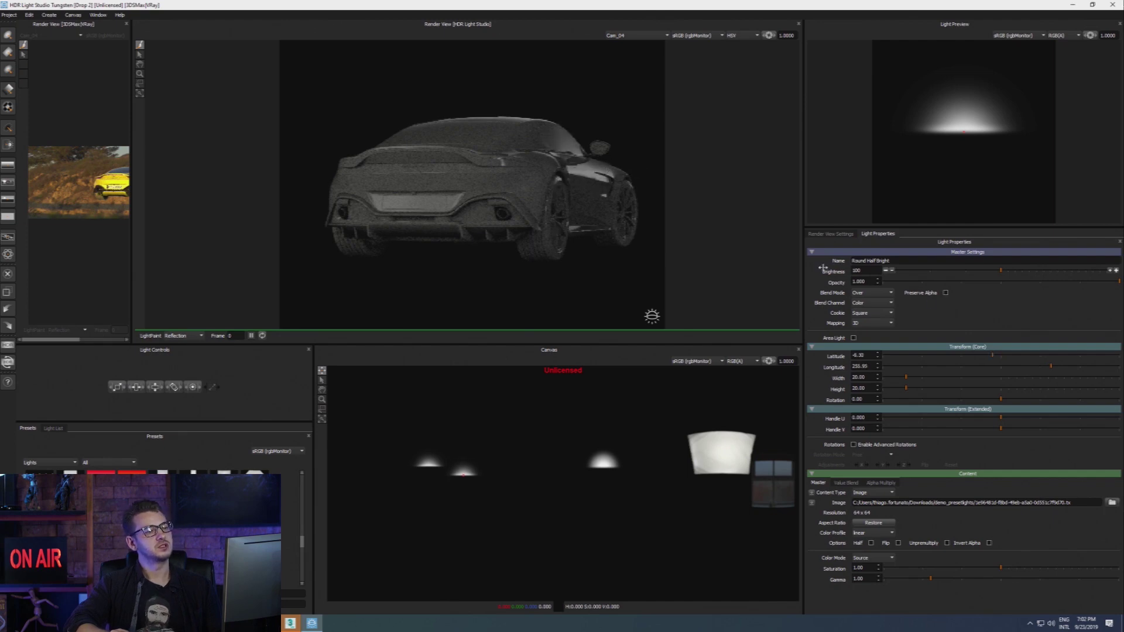
pyautogui.click(964, 271)
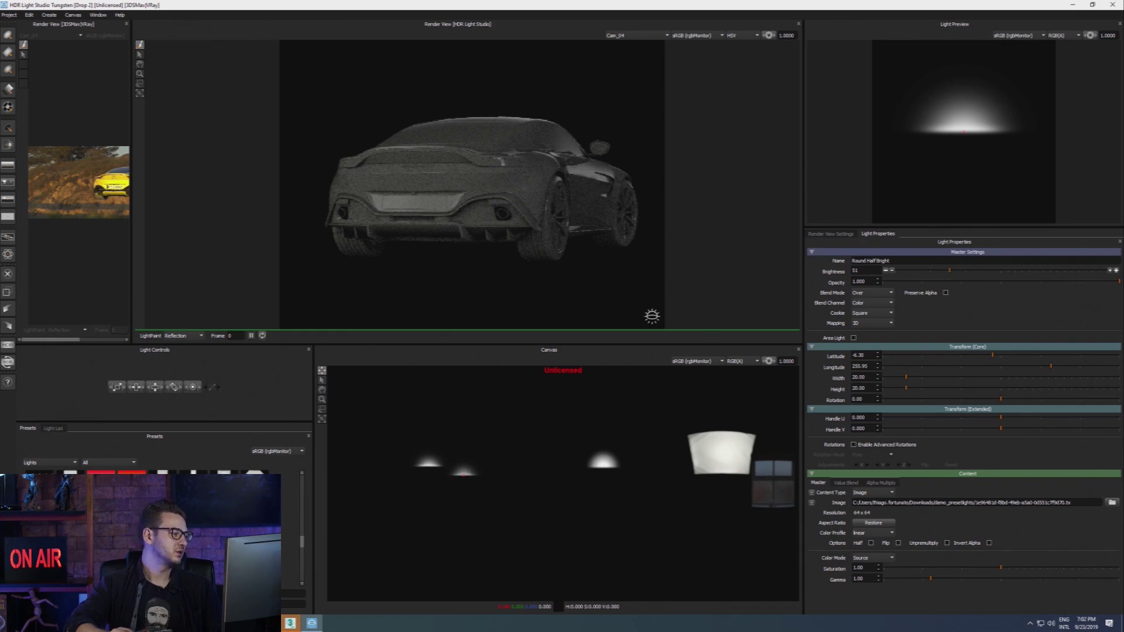
# Add another Round Half Bright light preset at the car's rear and enlarge it to a width of 59.37 and height of 63.08.
pyautogui.click(514, 422)
pyautogui.moveTo(370, 170)
pyautogui.mouseDown()
pyautogui.moveTo(344, 170)
pyautogui.moveTo(335, 183)
pyautogui.moveTo(356, 163)
pyautogui.moveTo(381, 165)
pyautogui.moveTo(359, 167)
pyautogui.mouseUp()
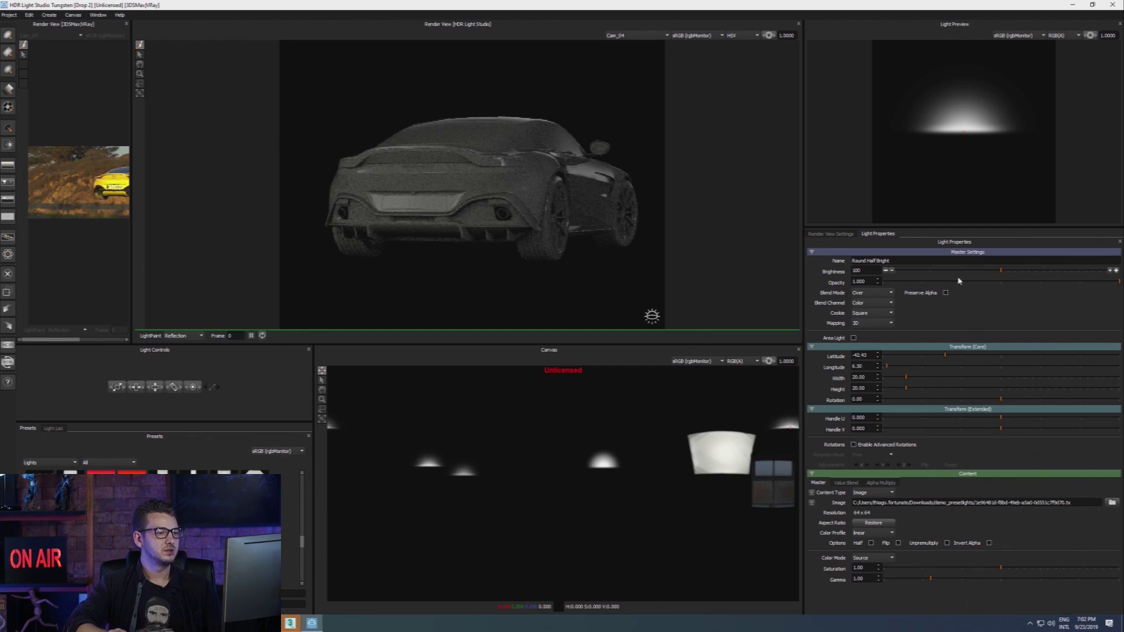
pyautogui.click(53, 429)
pyautogui.click(30, 430)
pyautogui.click(935, 379)
pyautogui.click(954, 379)
pyautogui.click(950, 390)
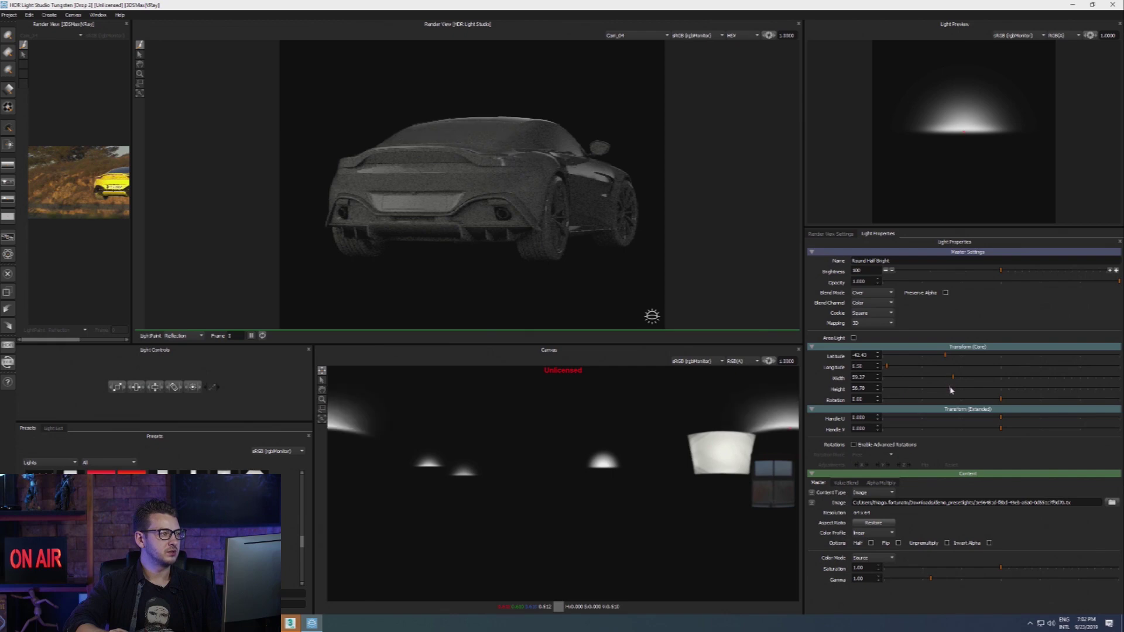
pyautogui.click(959, 389)
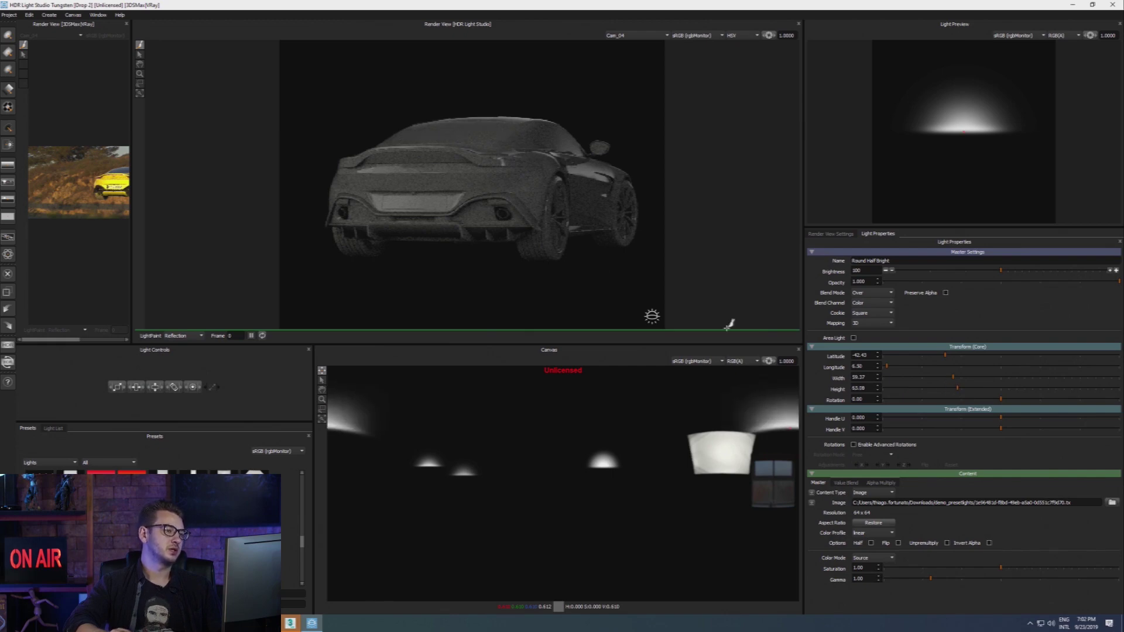
# Toggle the newest Round Half Bright light's visibility to compare its effect, and widen the 3ds Max V-Ray render view.
pyautogui.click(53, 428)
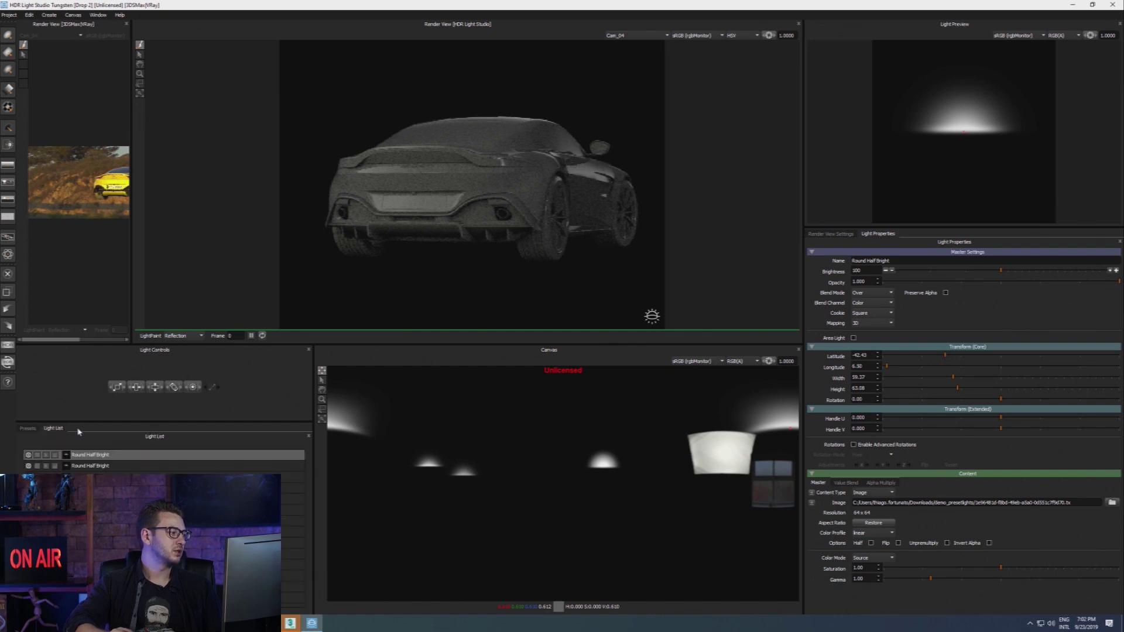
pyautogui.click(28, 455)
pyautogui.click(28, 455)
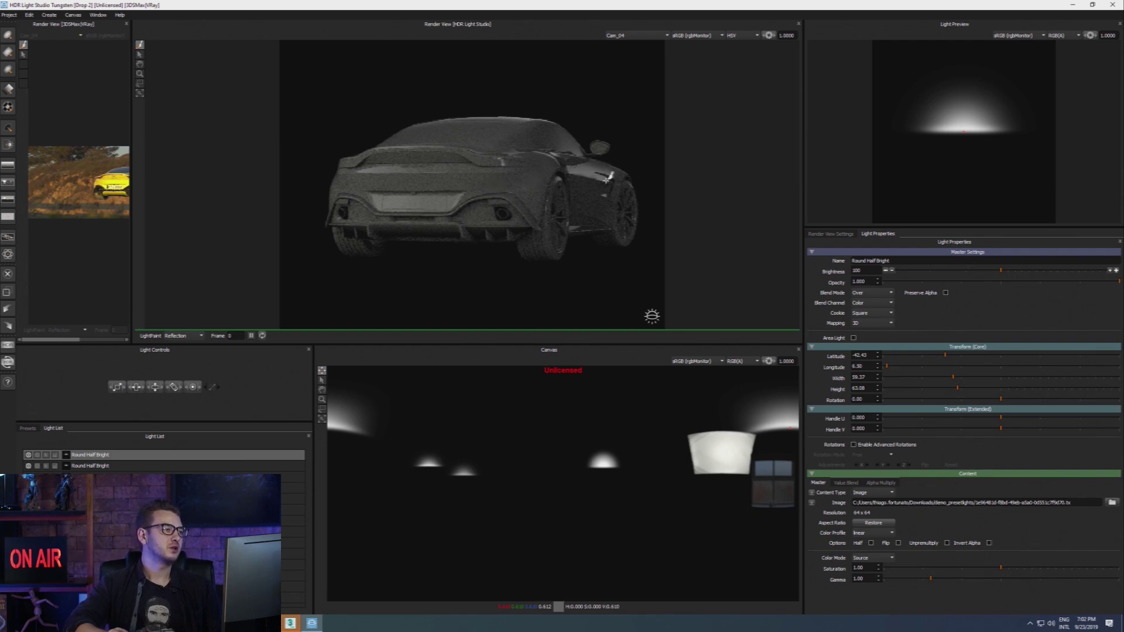
pyautogui.moveTo(131, 149); pyautogui.dragTo(332, 157)
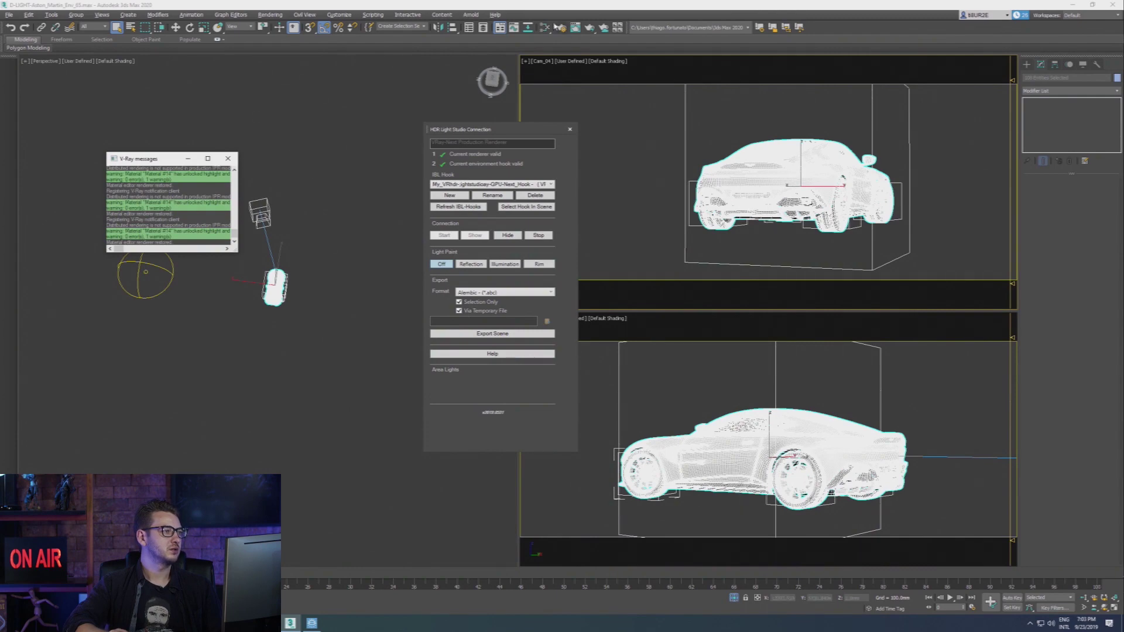
# In 3ds Max, open the render setup and disable Hidden lights in V-Ray's Global switches.
pyautogui.click(561, 28)
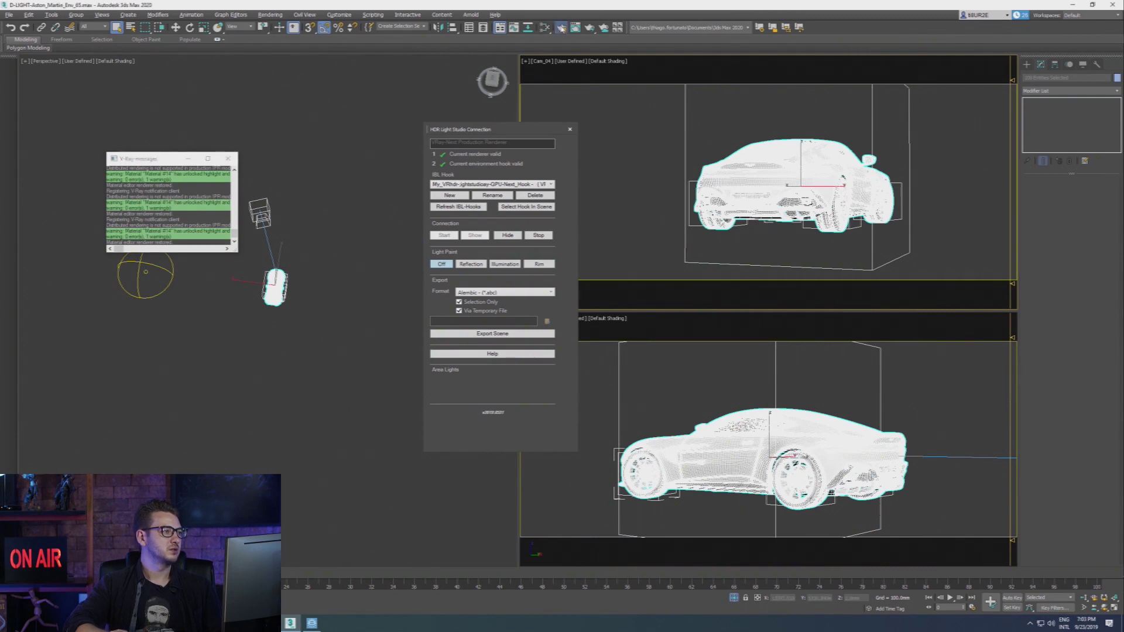
pyautogui.click(561, 28)
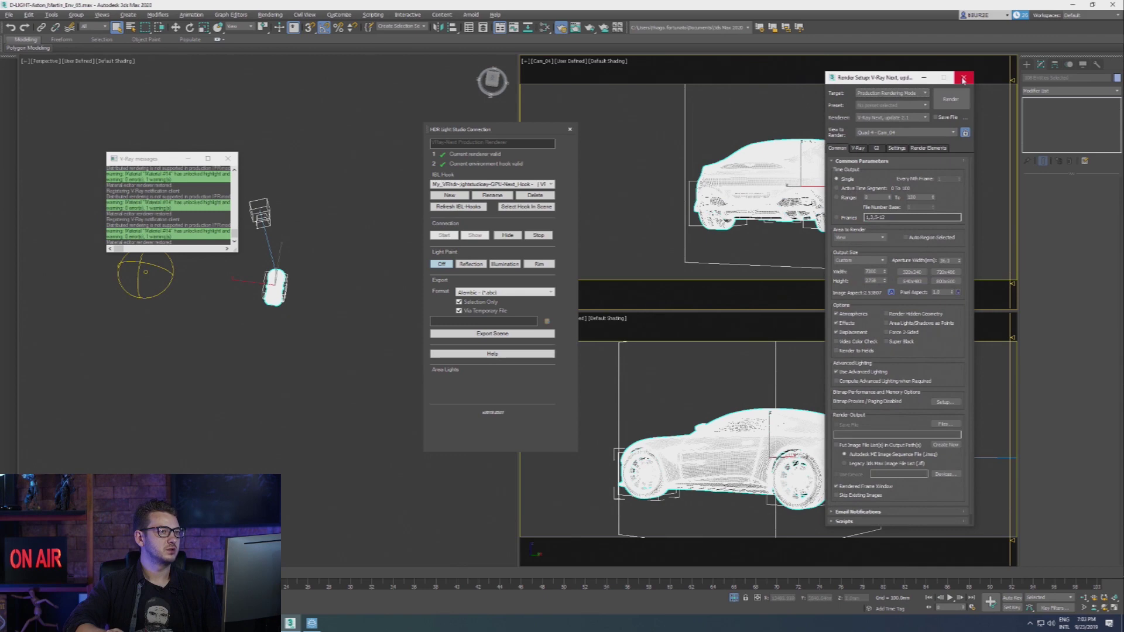
pyautogui.click(905, 150)
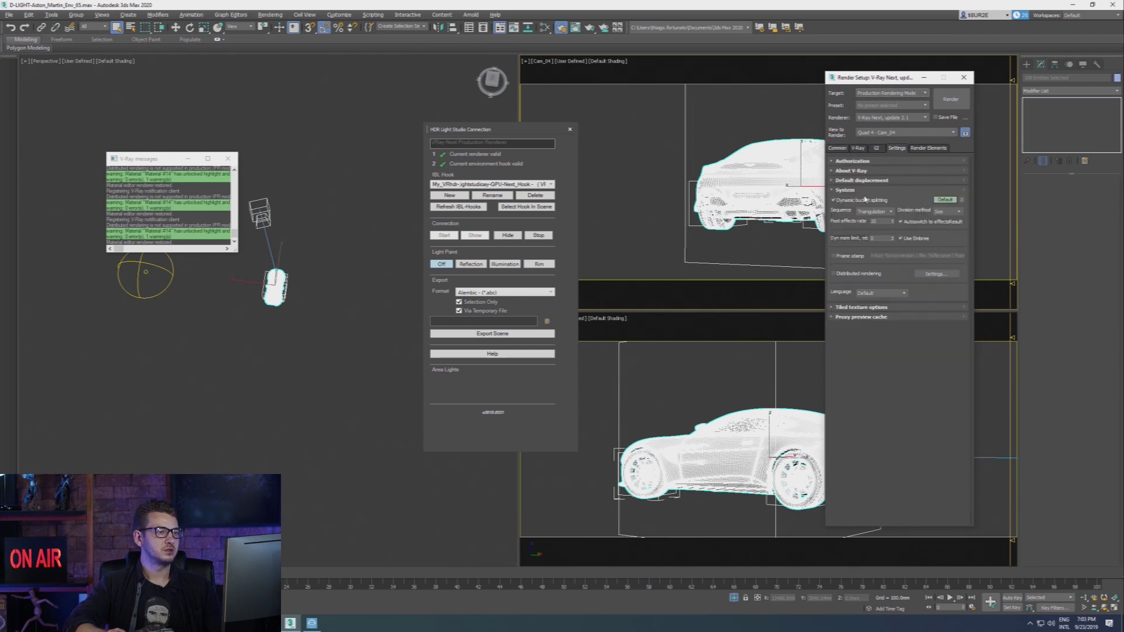
pyautogui.click(877, 150)
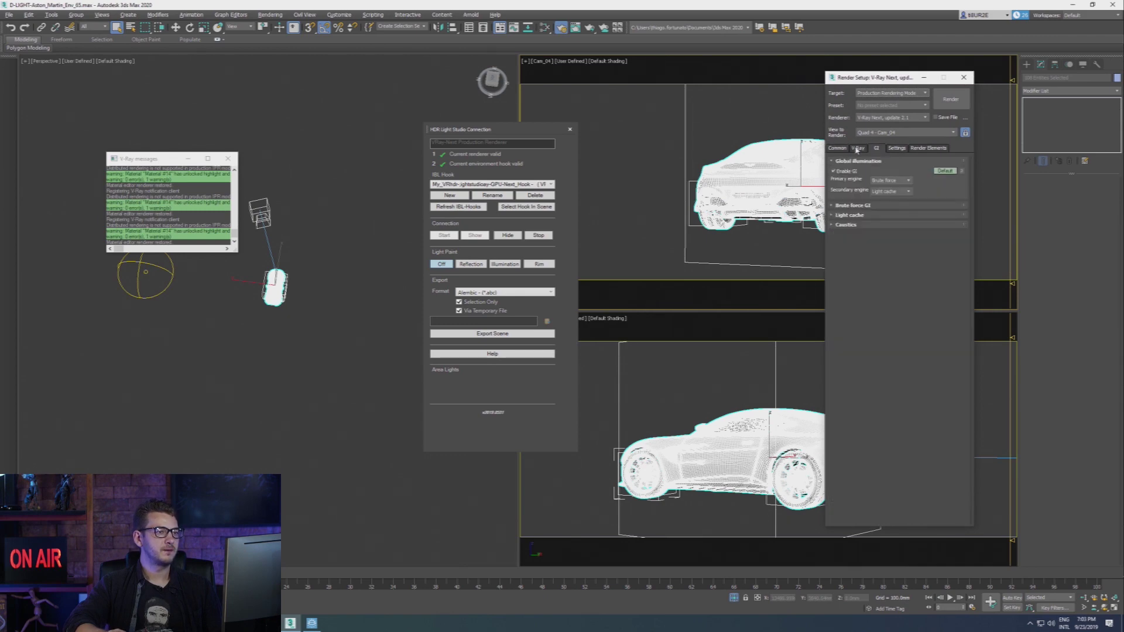
pyautogui.click(857, 149)
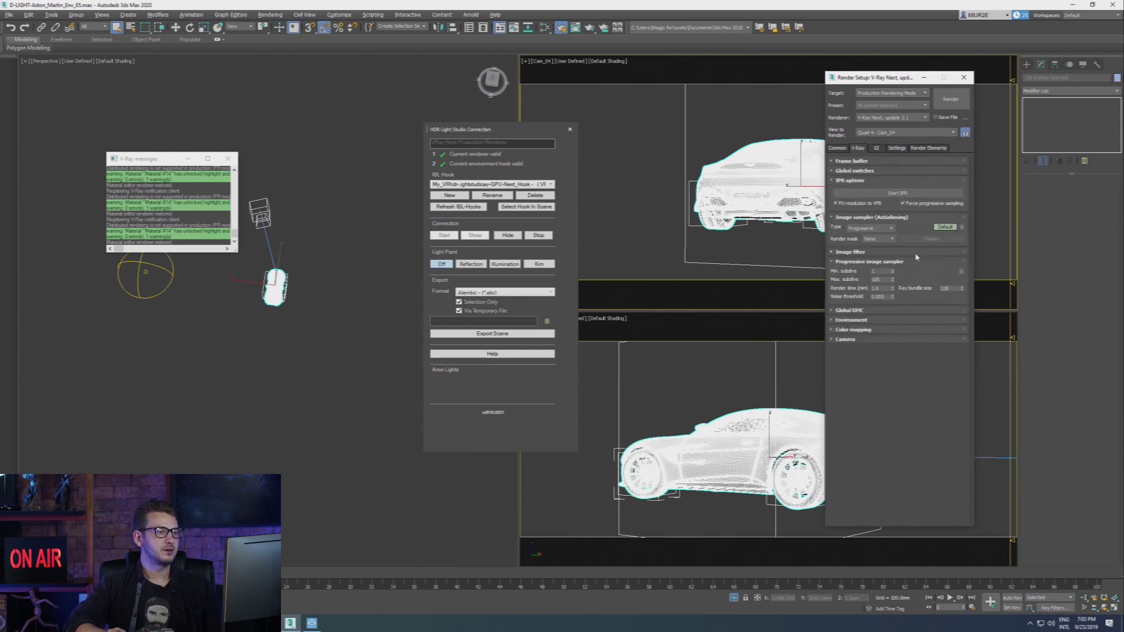
pyautogui.click(856, 171)
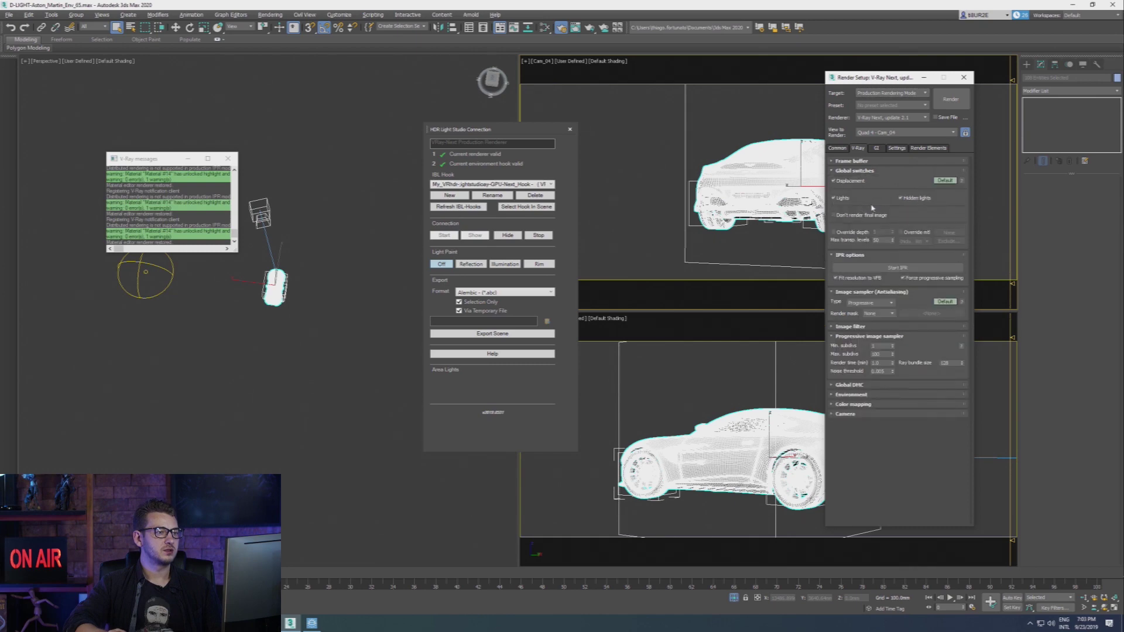
pyautogui.click(916, 198)
# Start a V-Ray IPR render, enlarge the frame buffer to inspect the car's lighting up close, and stop the render.
pyautogui.click(898, 268)
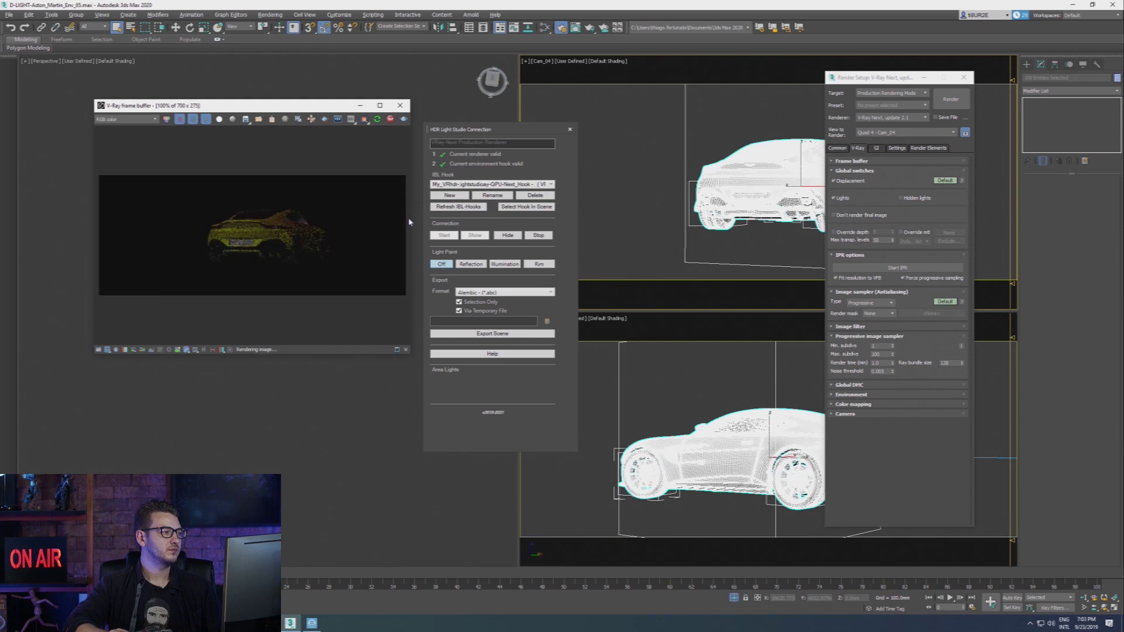
pyautogui.moveTo(411, 217); pyautogui.dragTo(782, 218)
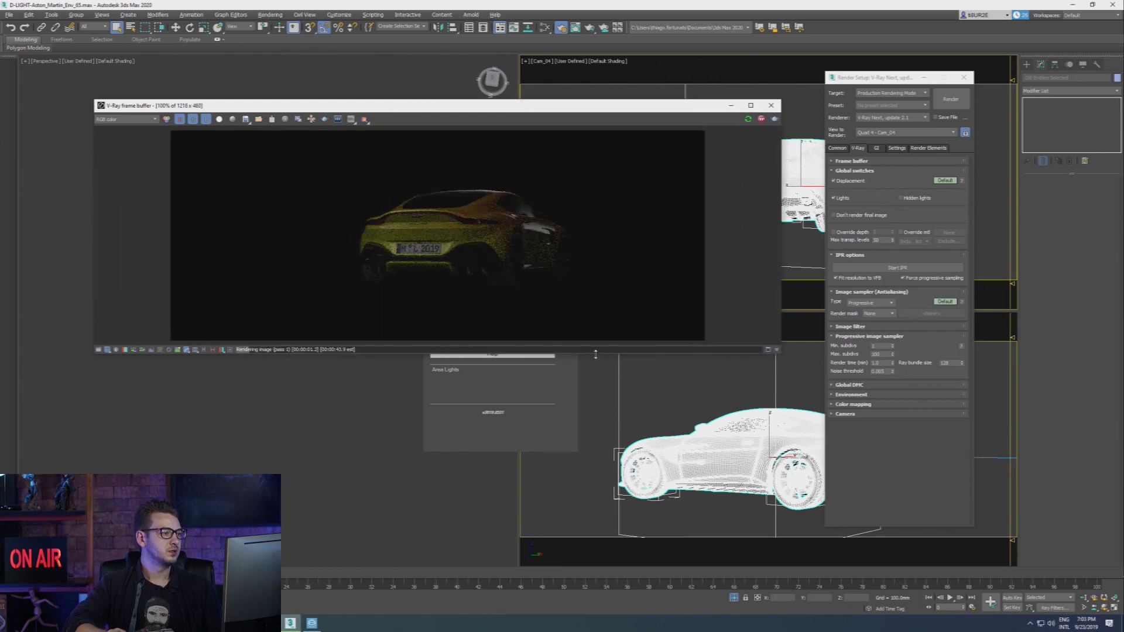
pyautogui.moveTo(596, 354); pyautogui.dragTo(597, 514)
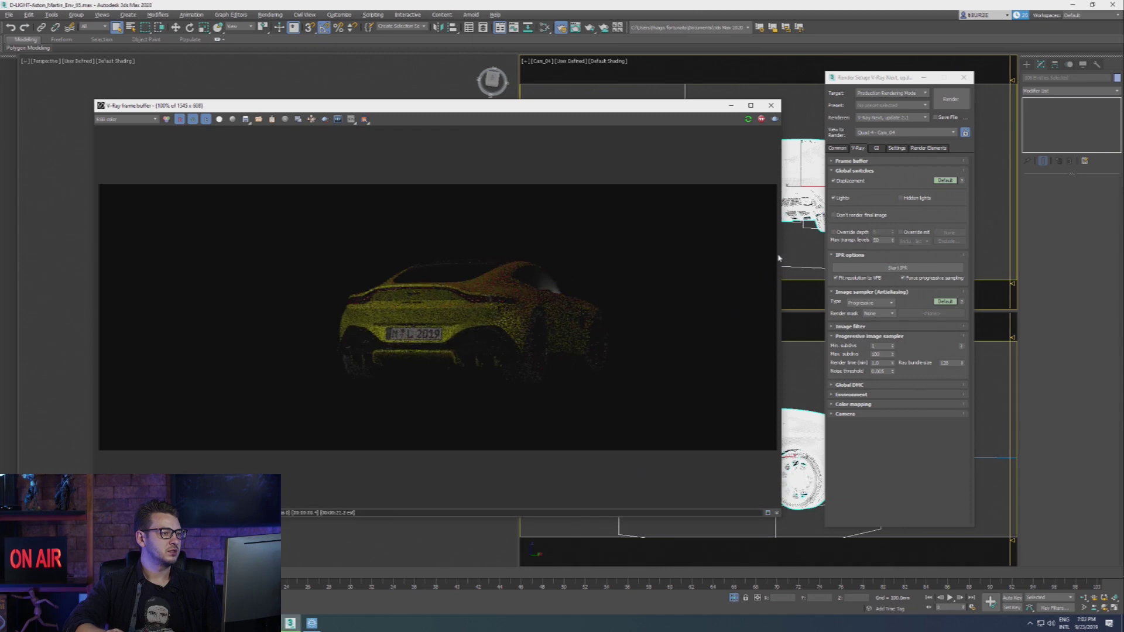
pyautogui.moveTo(778, 258); pyautogui.dragTo(917, 259)
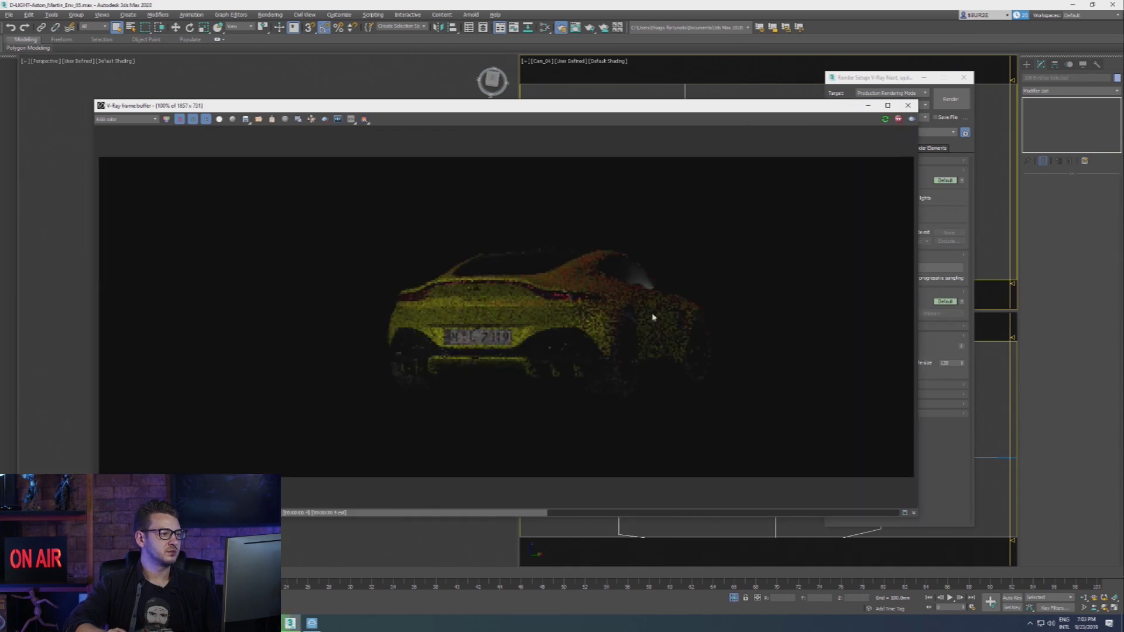
pyautogui.scroll(2, 642, 316)
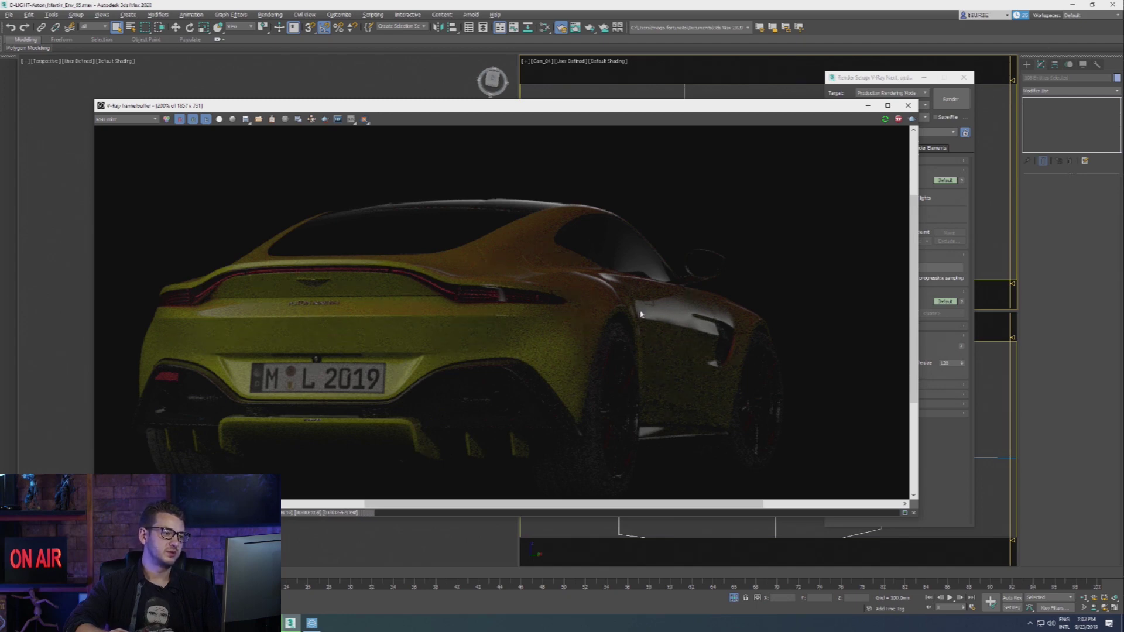
pyautogui.click(898, 119)
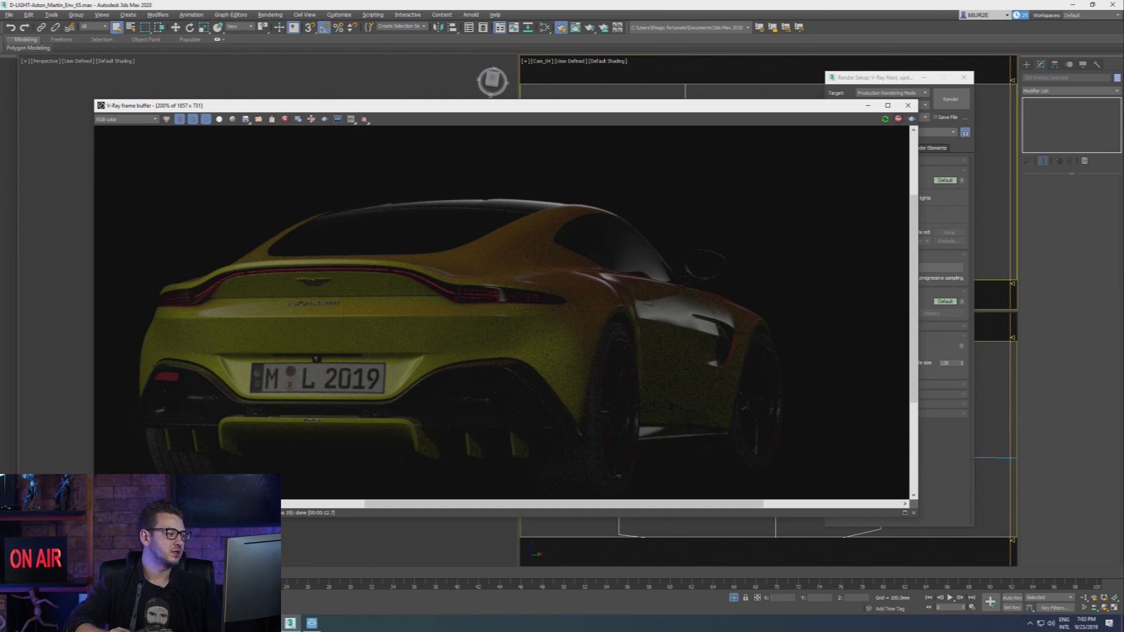
# In HDR Light Studio, select the second Round Half Bright light and shift its reflection slightly along the car's side.
pyautogui.click(308, 623)
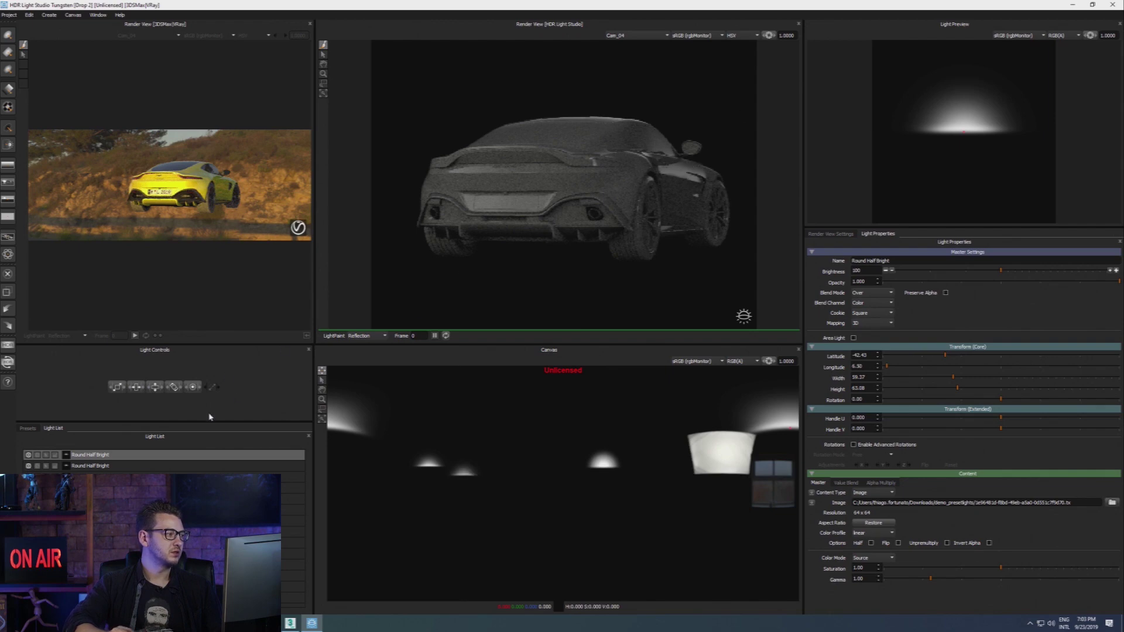
pyautogui.click(120, 468)
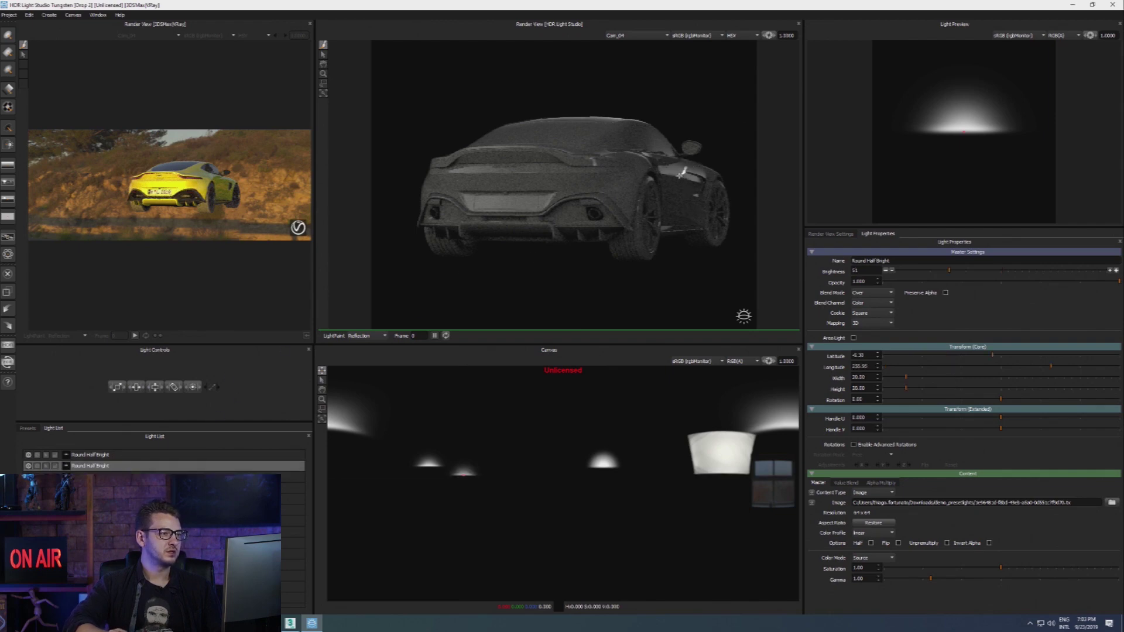
pyautogui.moveTo(668, 170)
pyautogui.mouseDown()
pyautogui.moveTo(694, 176)
pyautogui.moveTo(679, 172)
pyautogui.mouseUp()
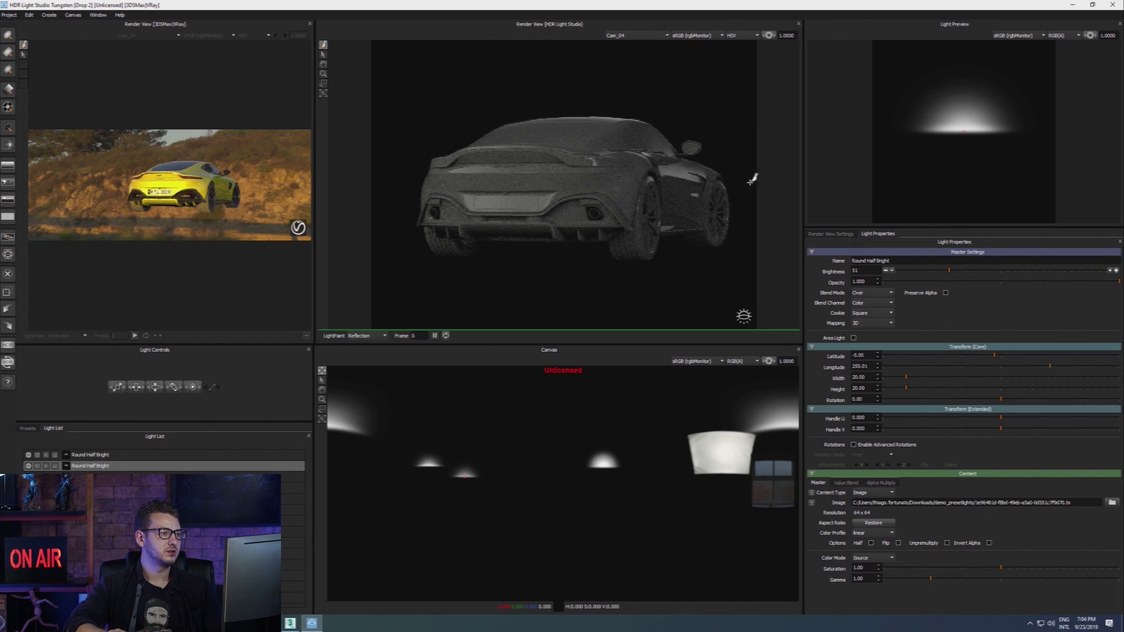
# Return to 3ds Max, rerun the V-Ray IPR to check the moved side reflection on the whole car, and stop it.
pyautogui.click(1073, 4)
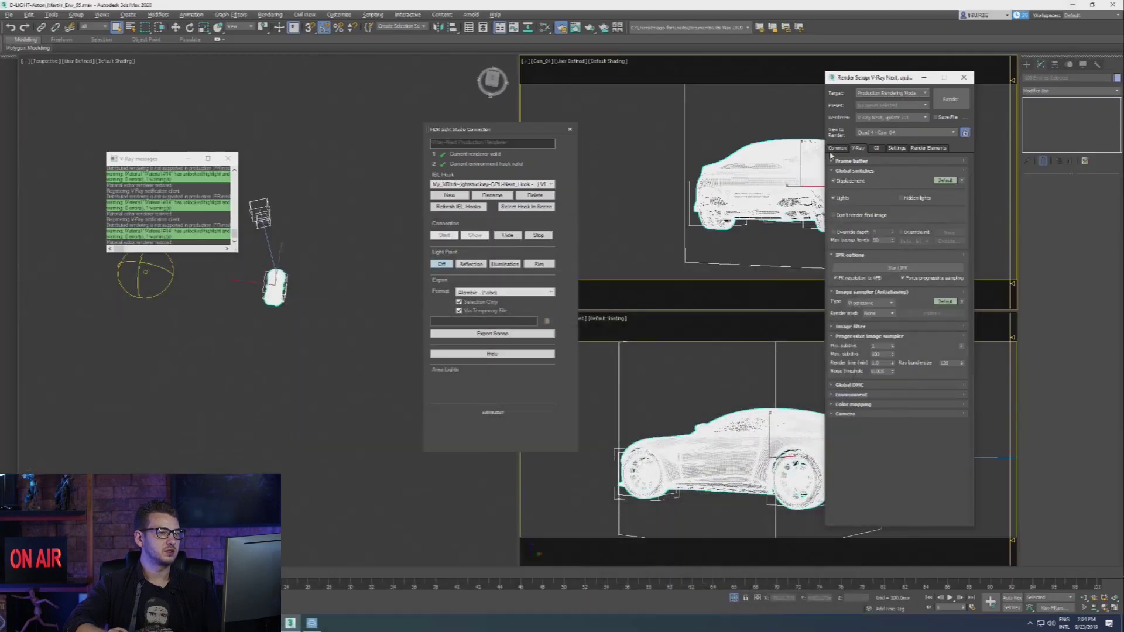
pyautogui.click(891, 269)
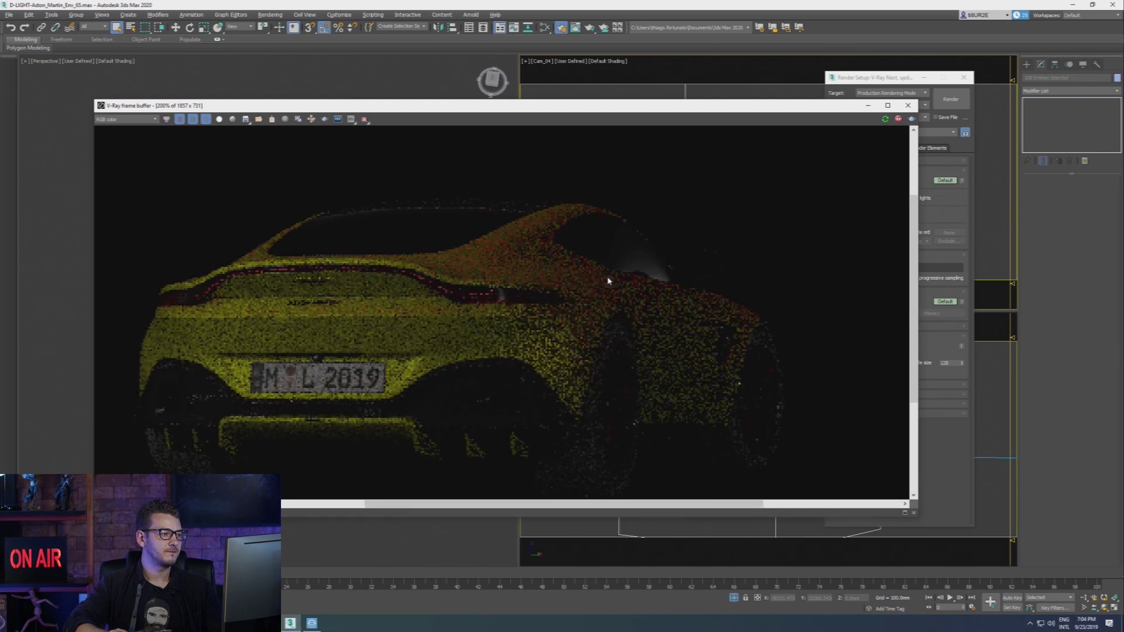
pyautogui.doubleClick(485, 285)
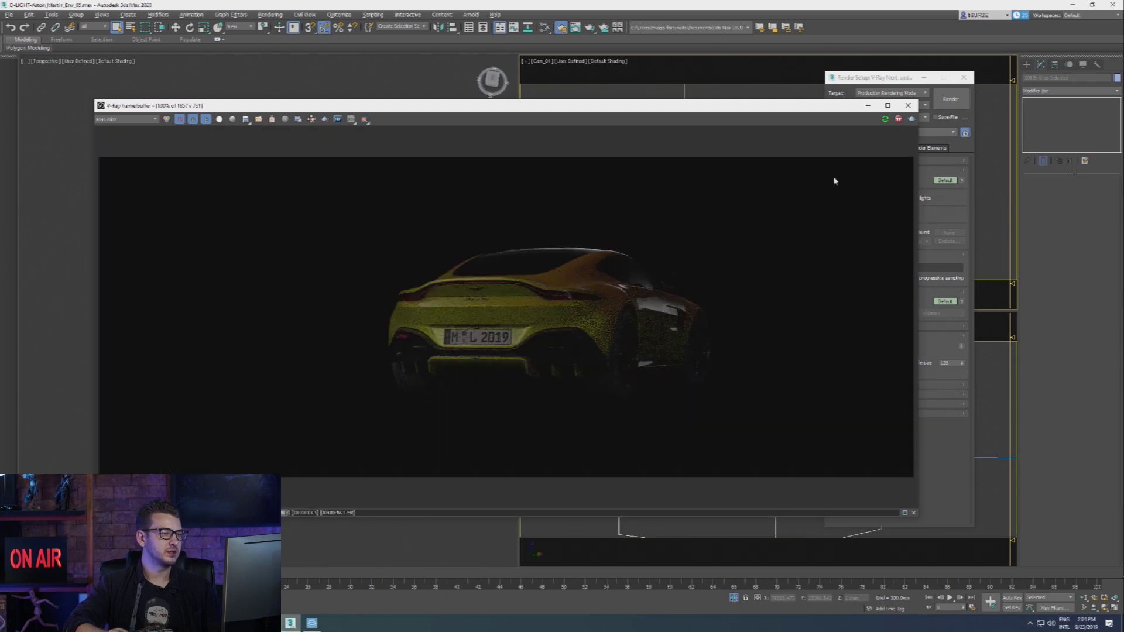
pyautogui.click(898, 119)
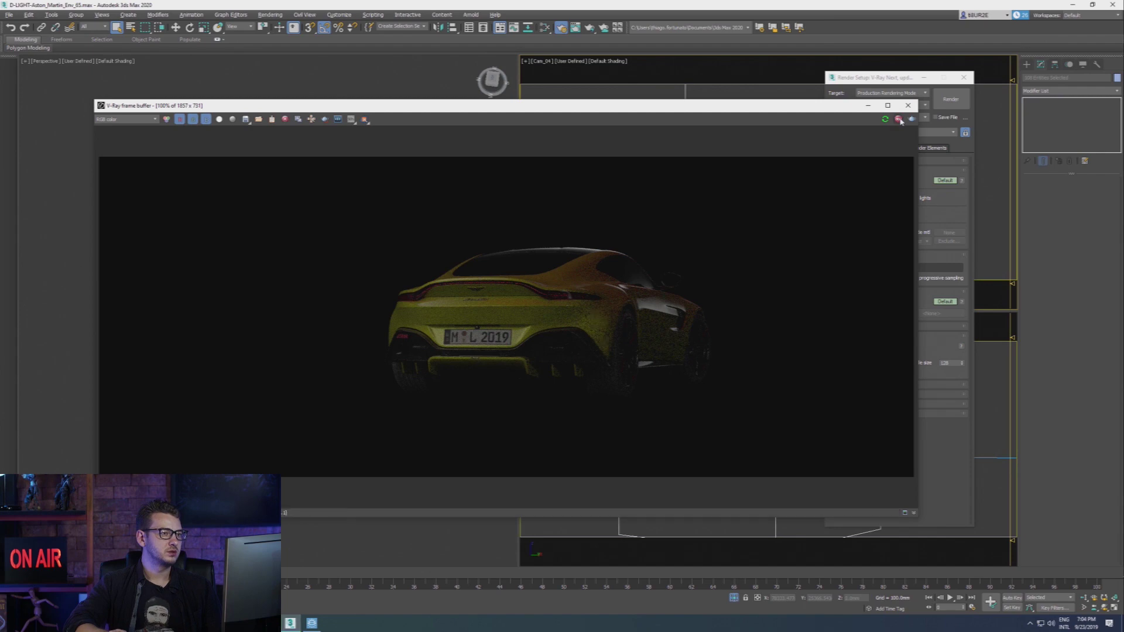
# Turn on the chalk quarry Picture Background in HDR Light Studio and start a new V-Ray IPR render in 3ds Max.
pyautogui.click(311, 623)
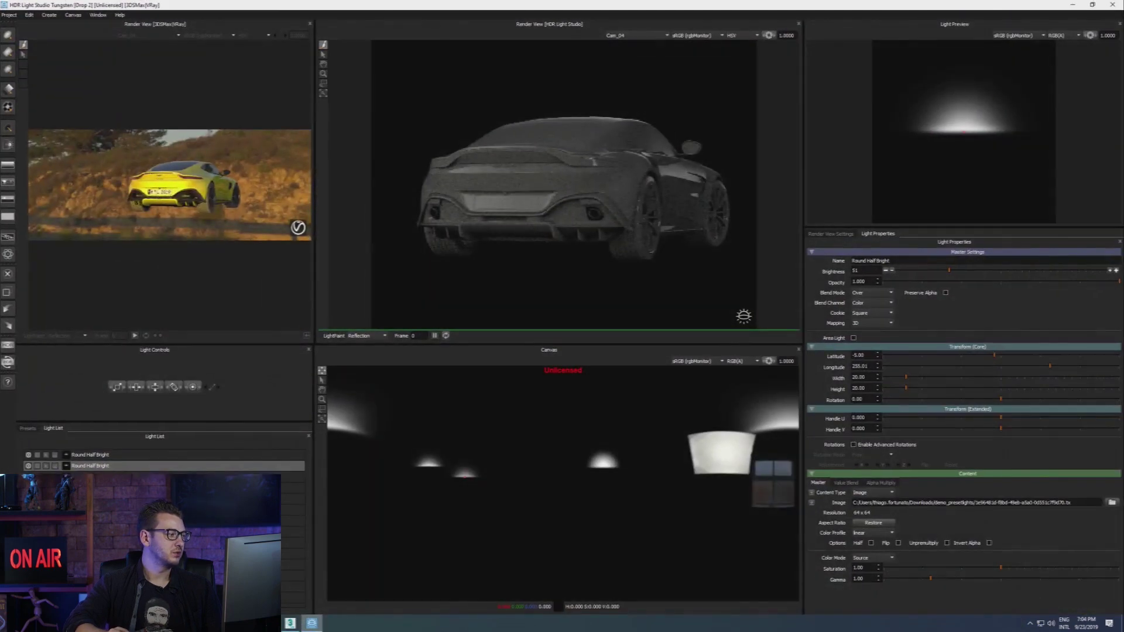
pyautogui.click(176, 521)
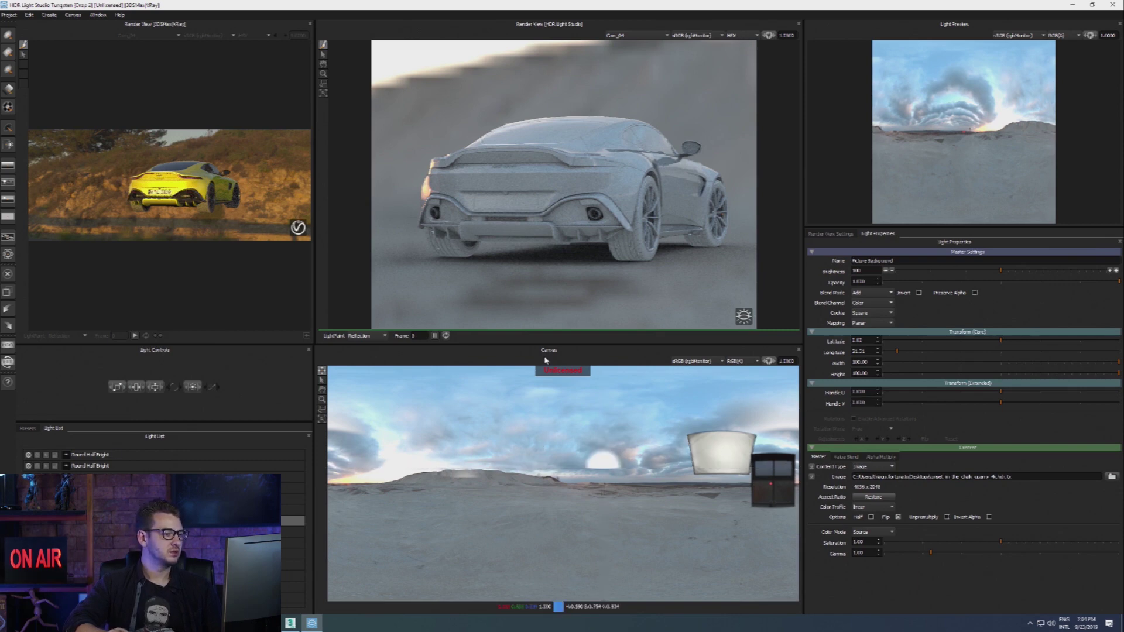
pyautogui.hotkey('alt', 'Tab')
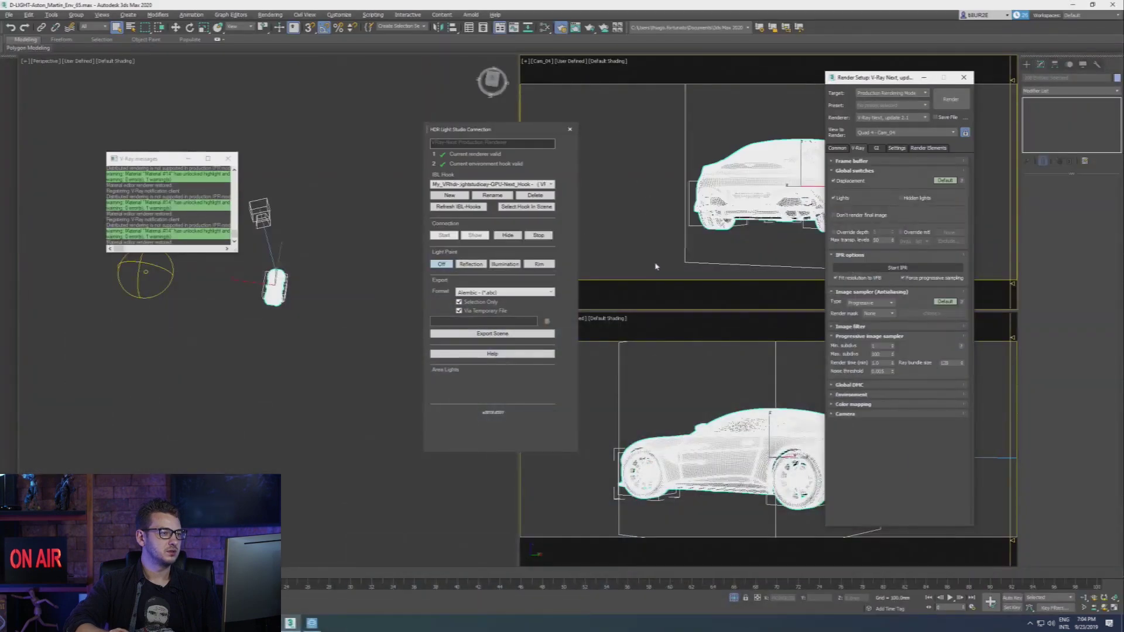
pyautogui.click(899, 268)
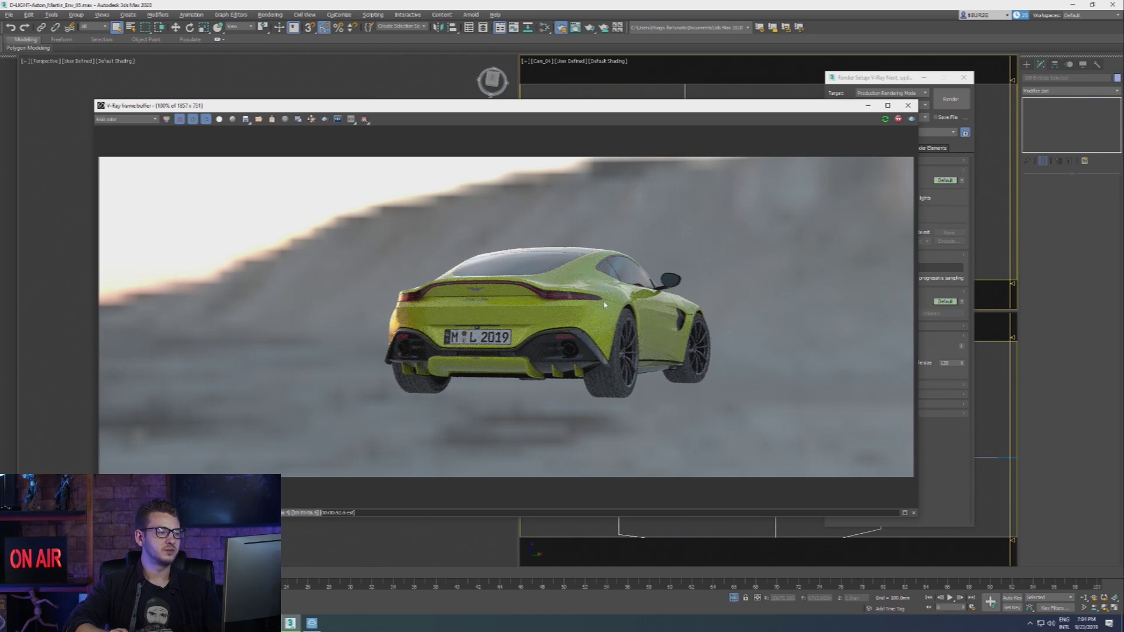
# Examine the rear bodywork of the car rendered with the quarry background, and stop the render.
pyautogui.scroll(1, 605, 304)
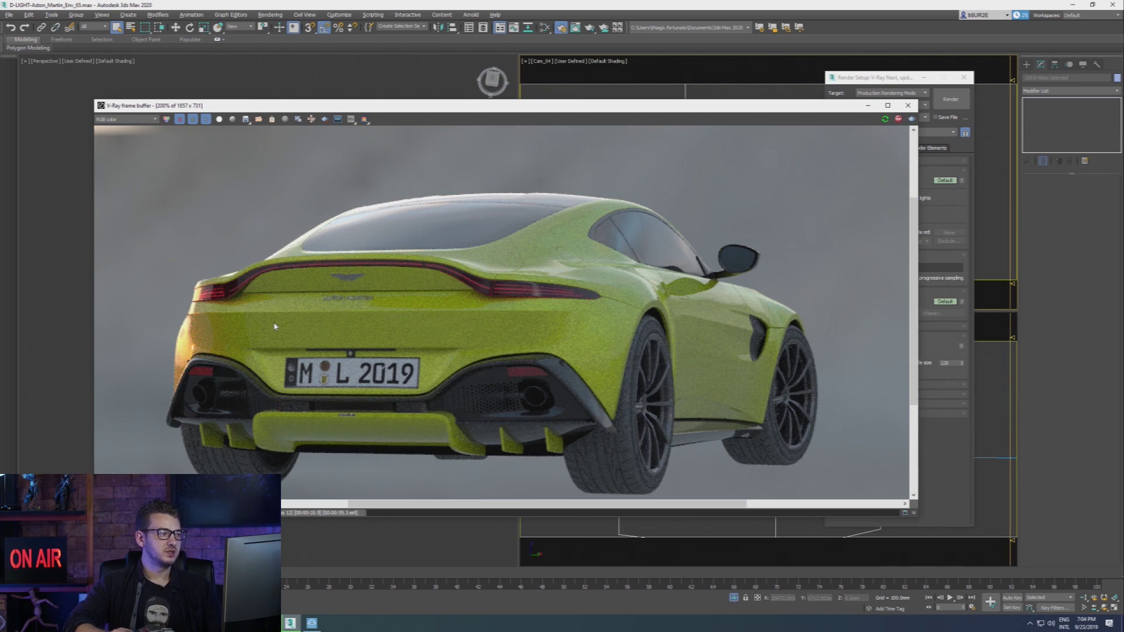
pyautogui.scroll(1, 268, 307)
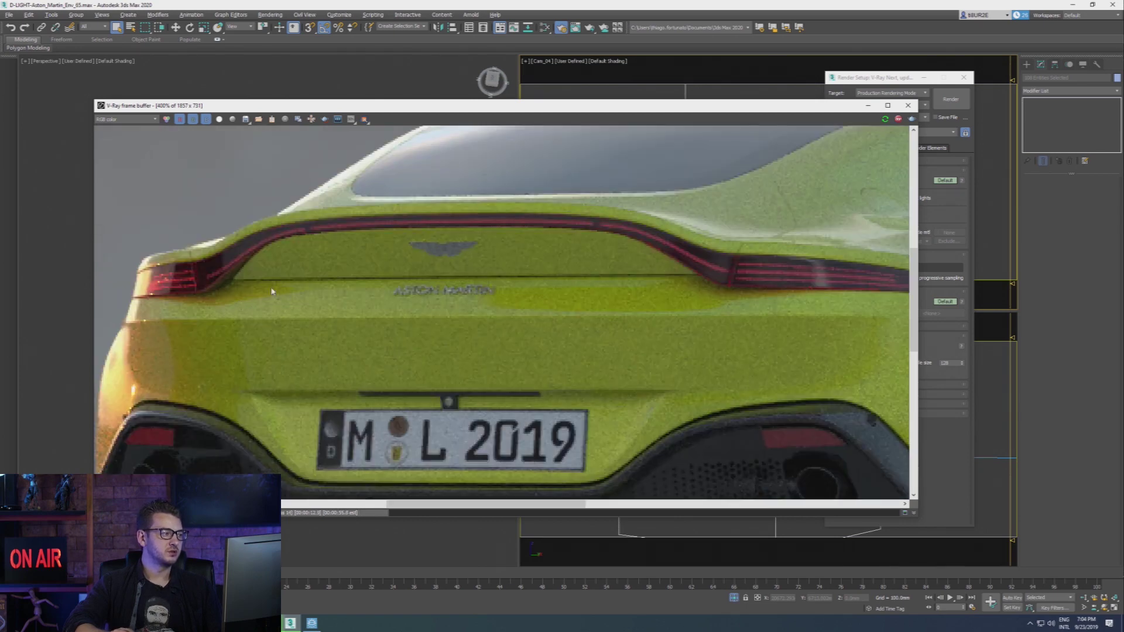
pyautogui.scroll(-2, 410, 299)
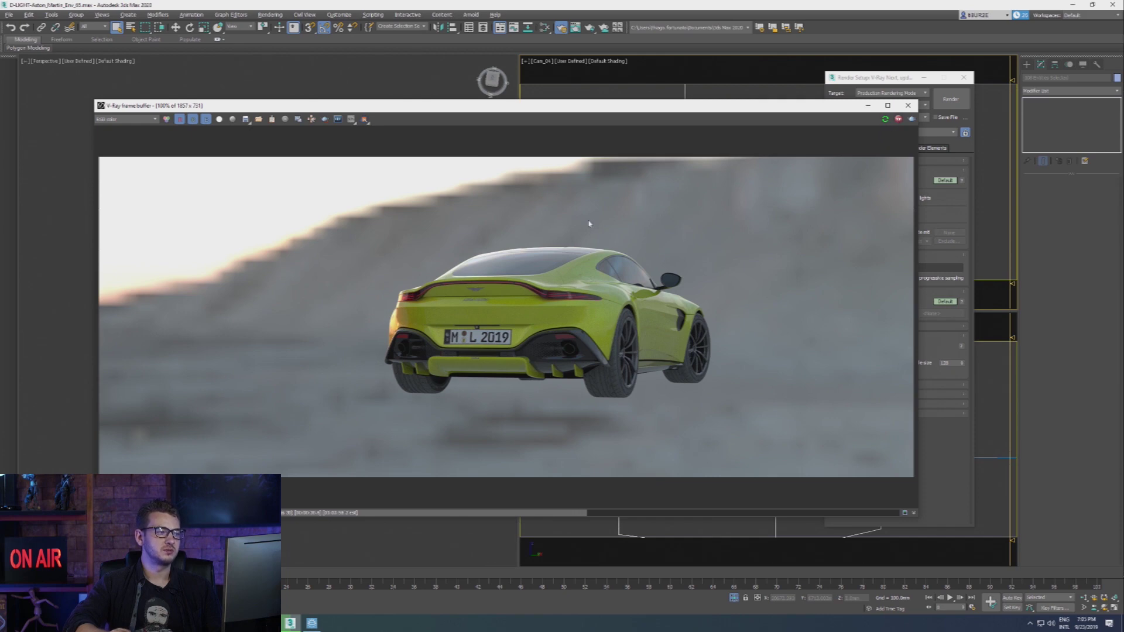
pyautogui.click(898, 119)
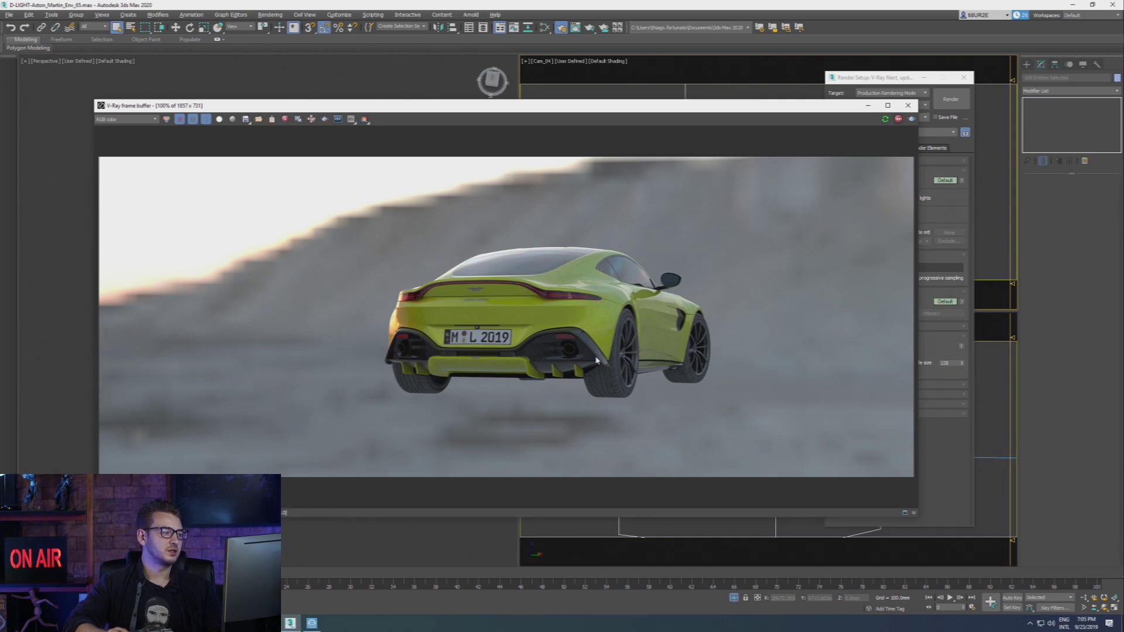
# Turn off the Picture Background in HDR Light Studio, re-render the car by V-Ray IPR in 3ds Max, inspect it and stop.
pyautogui.click(312, 623)
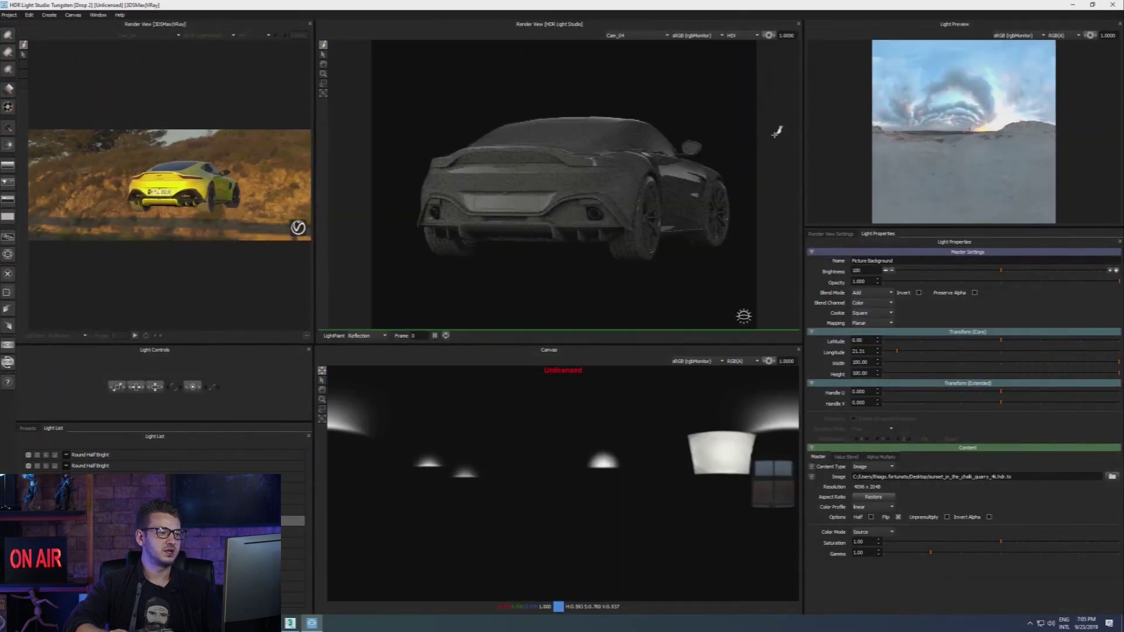
pyautogui.click(1072, 5)
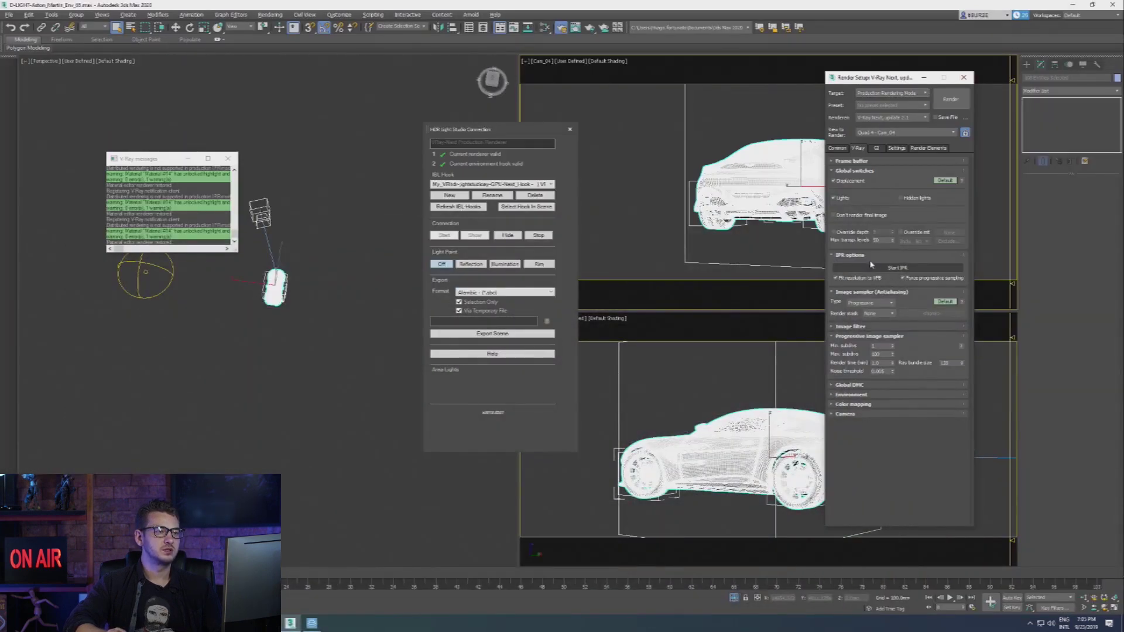
pyautogui.click(878, 269)
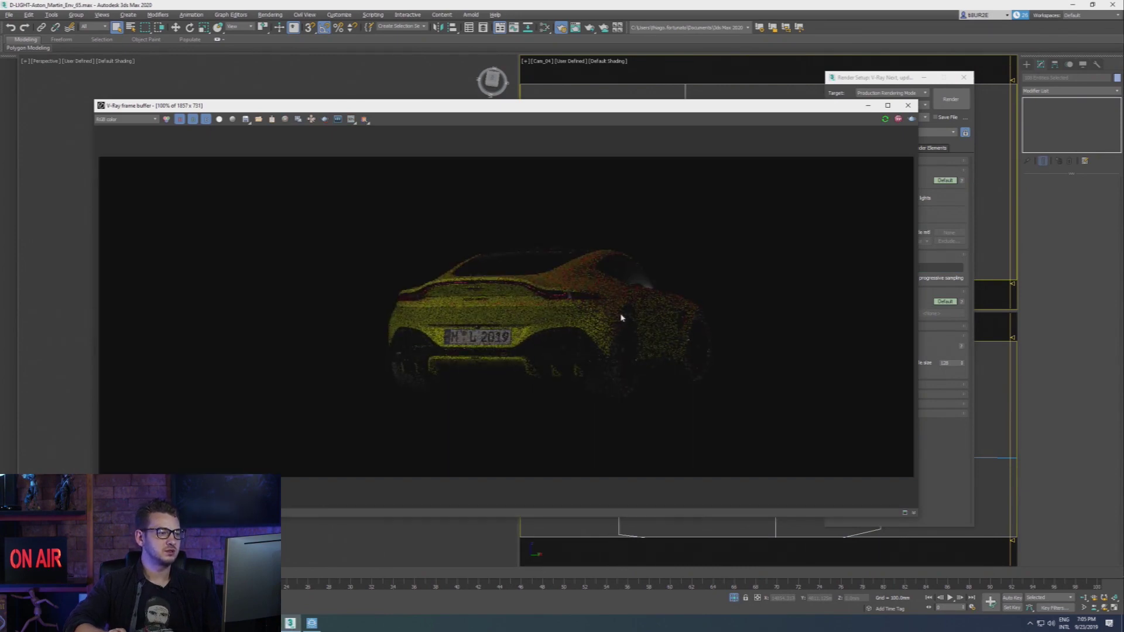
pyautogui.scroll(1, 612, 314)
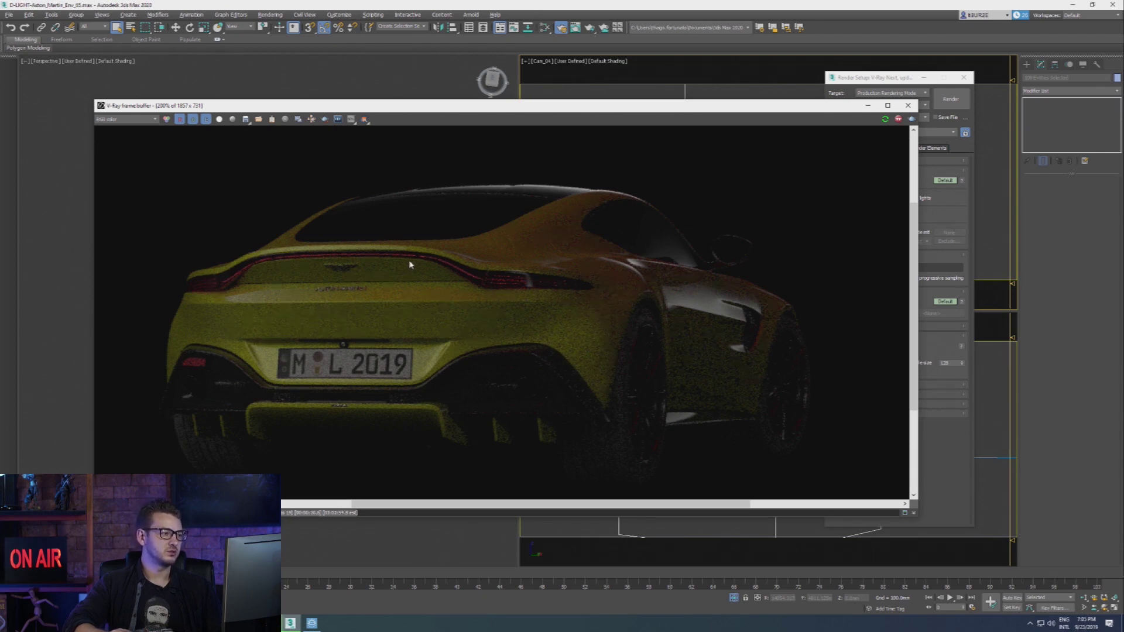
pyautogui.click(899, 119)
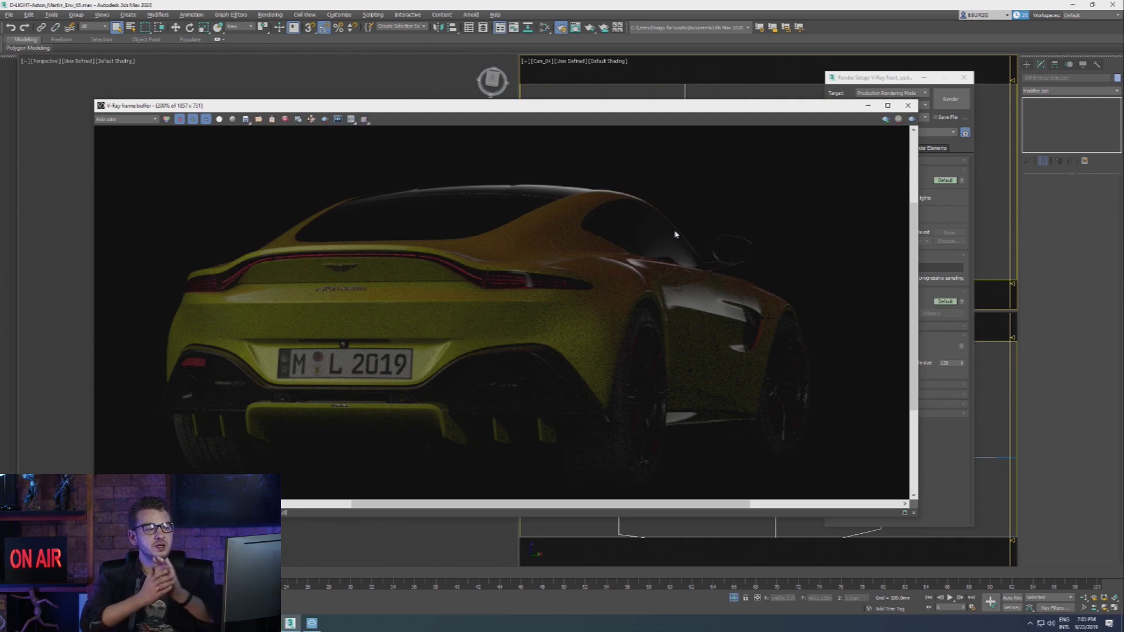